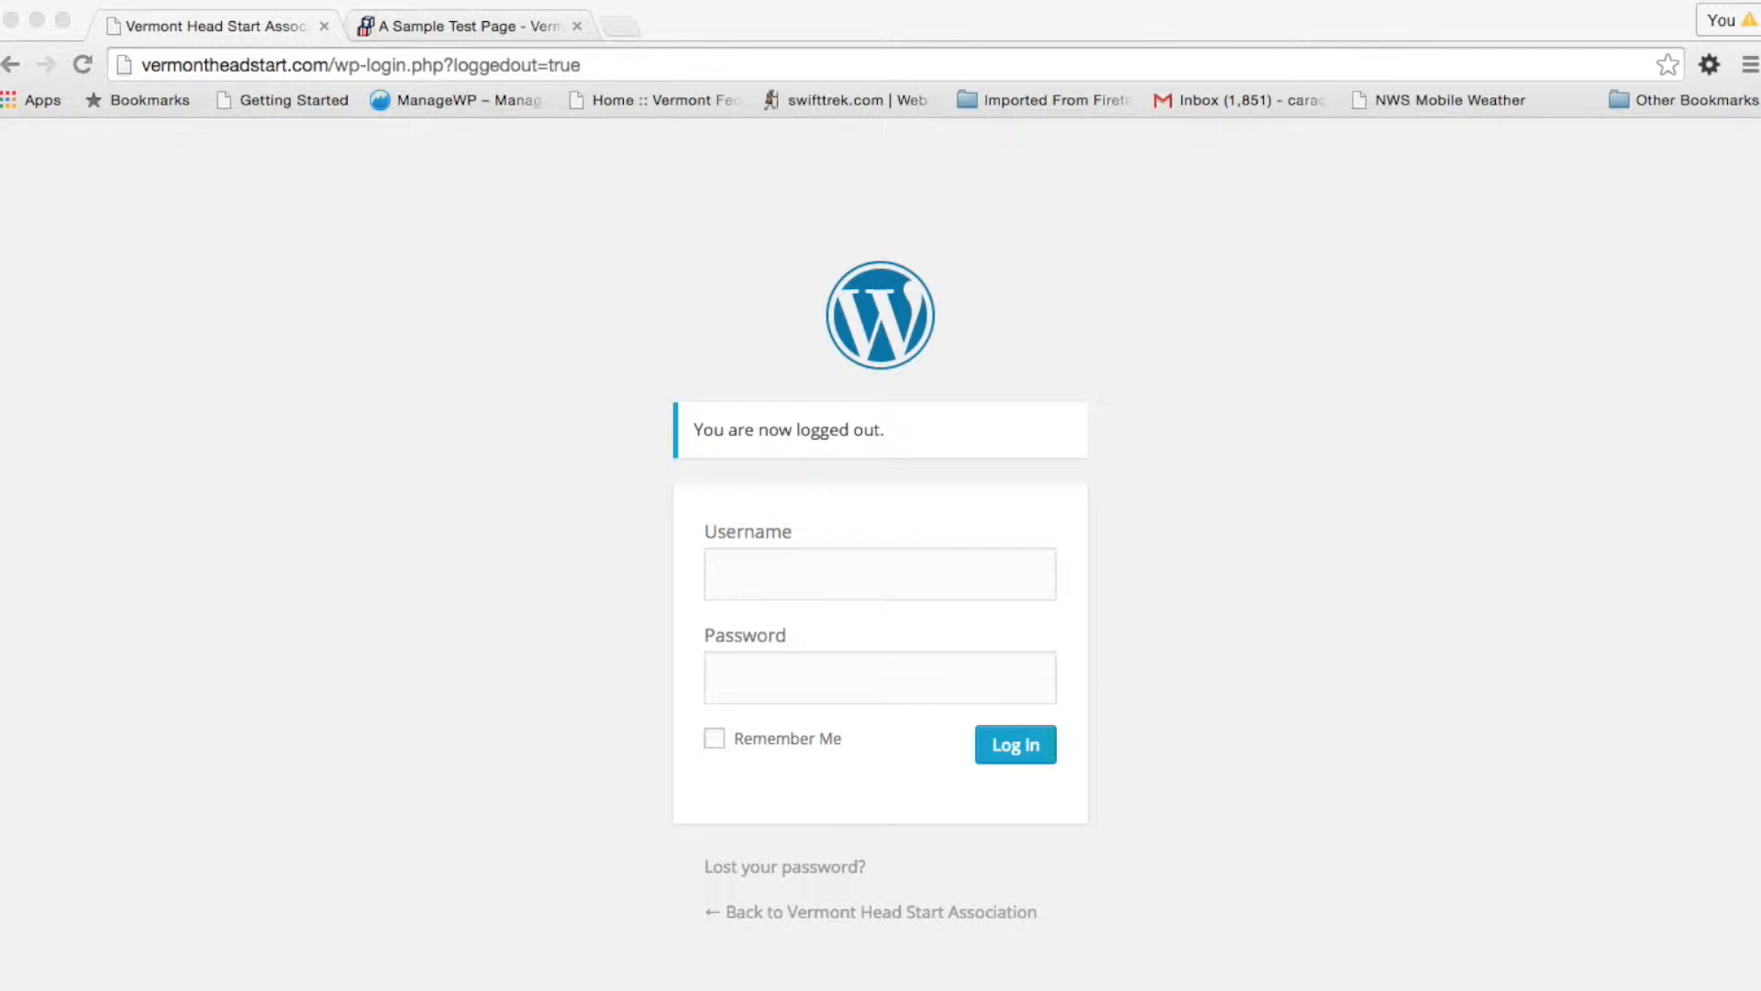
Load the site's home page at vermontheadstart.com by removing the login path from the address
click(626, 65)
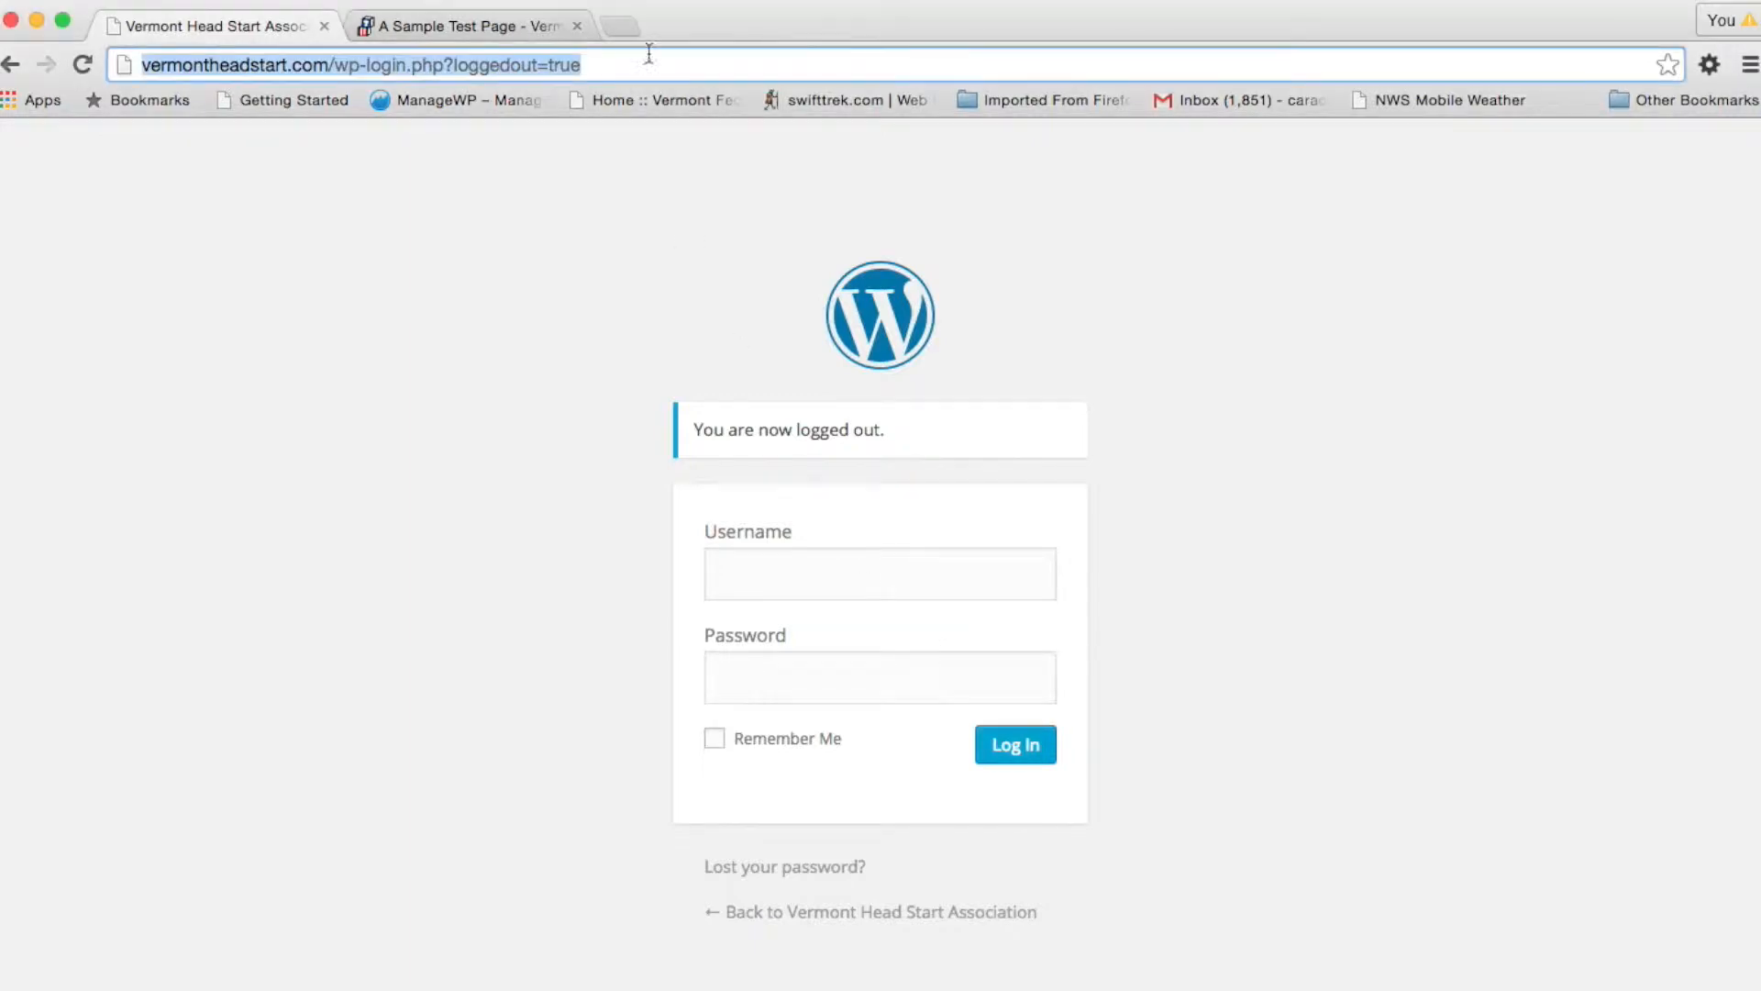
drag(641, 59, 332, 67)
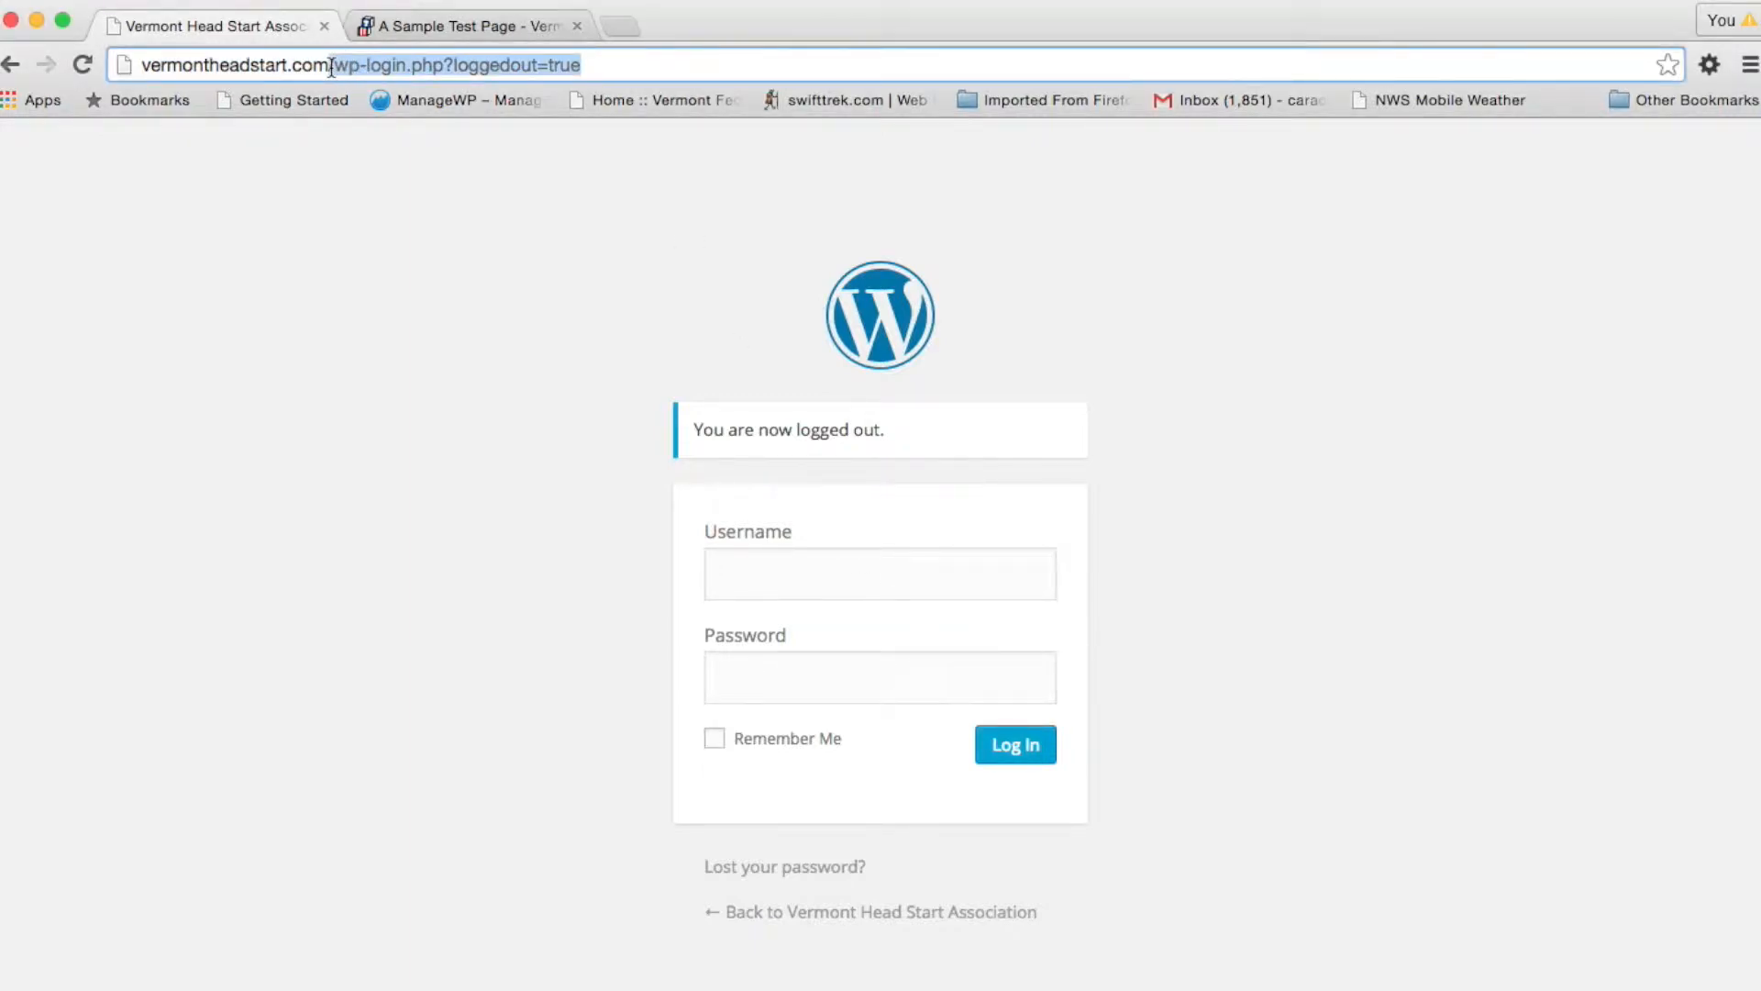
key(BackSpace)
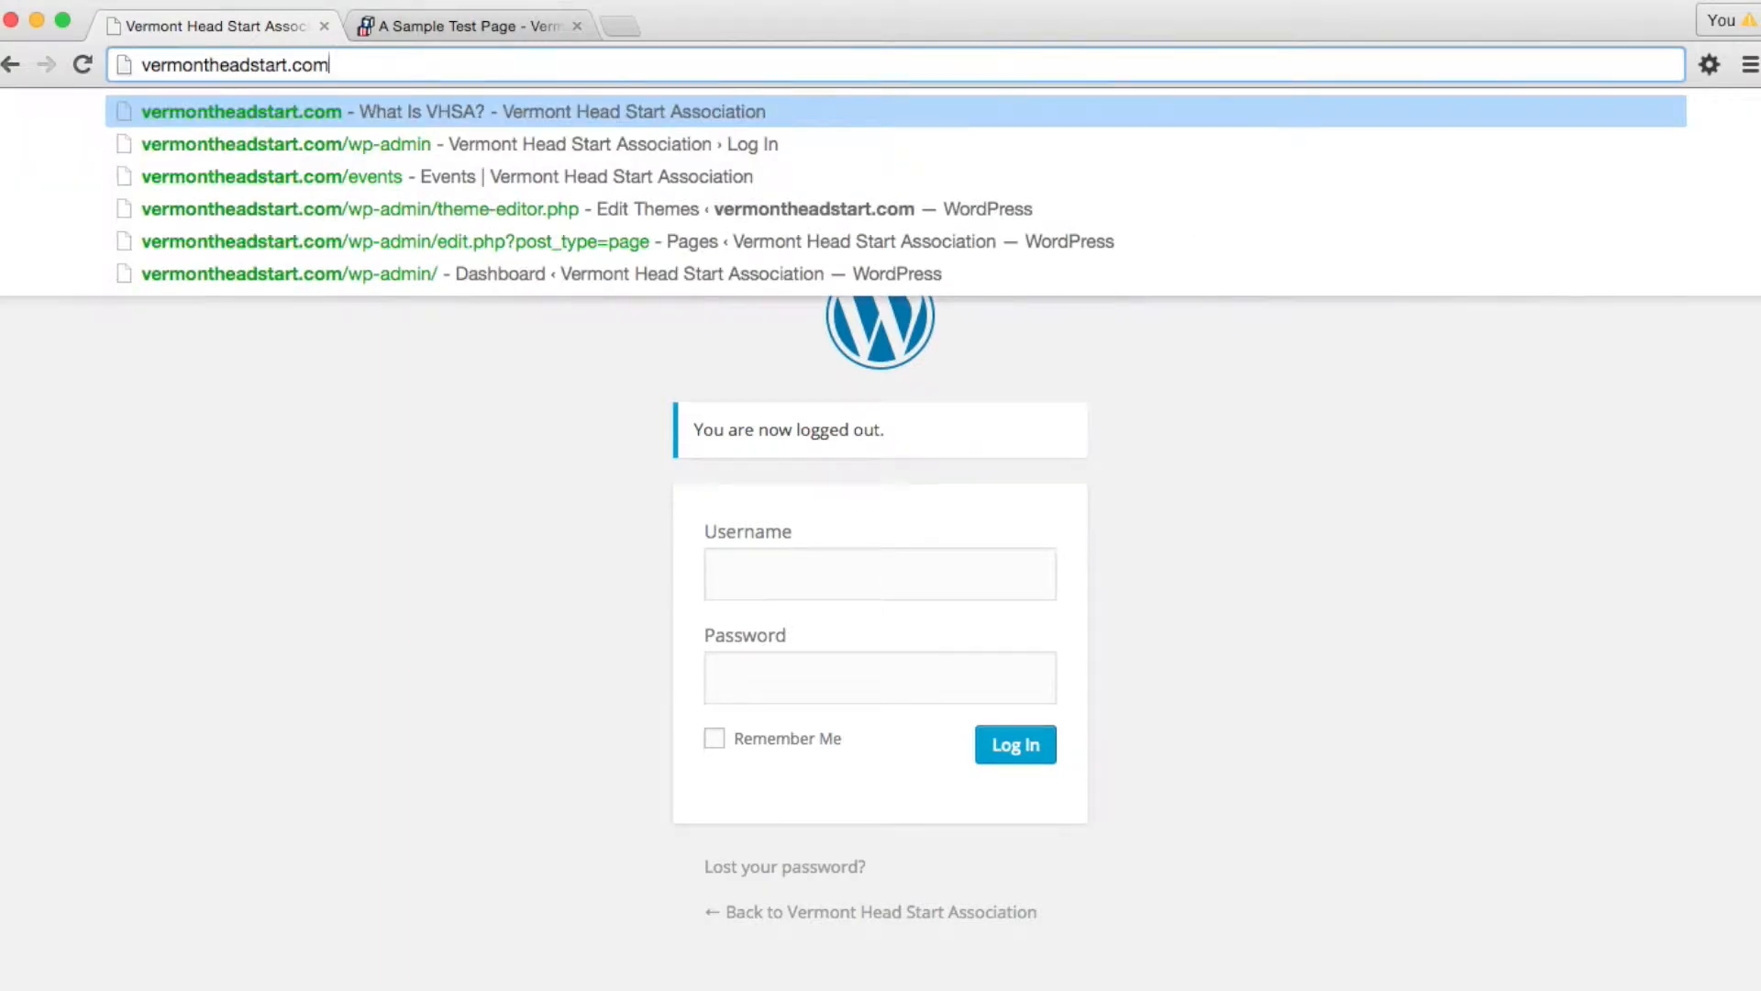
key(Return)
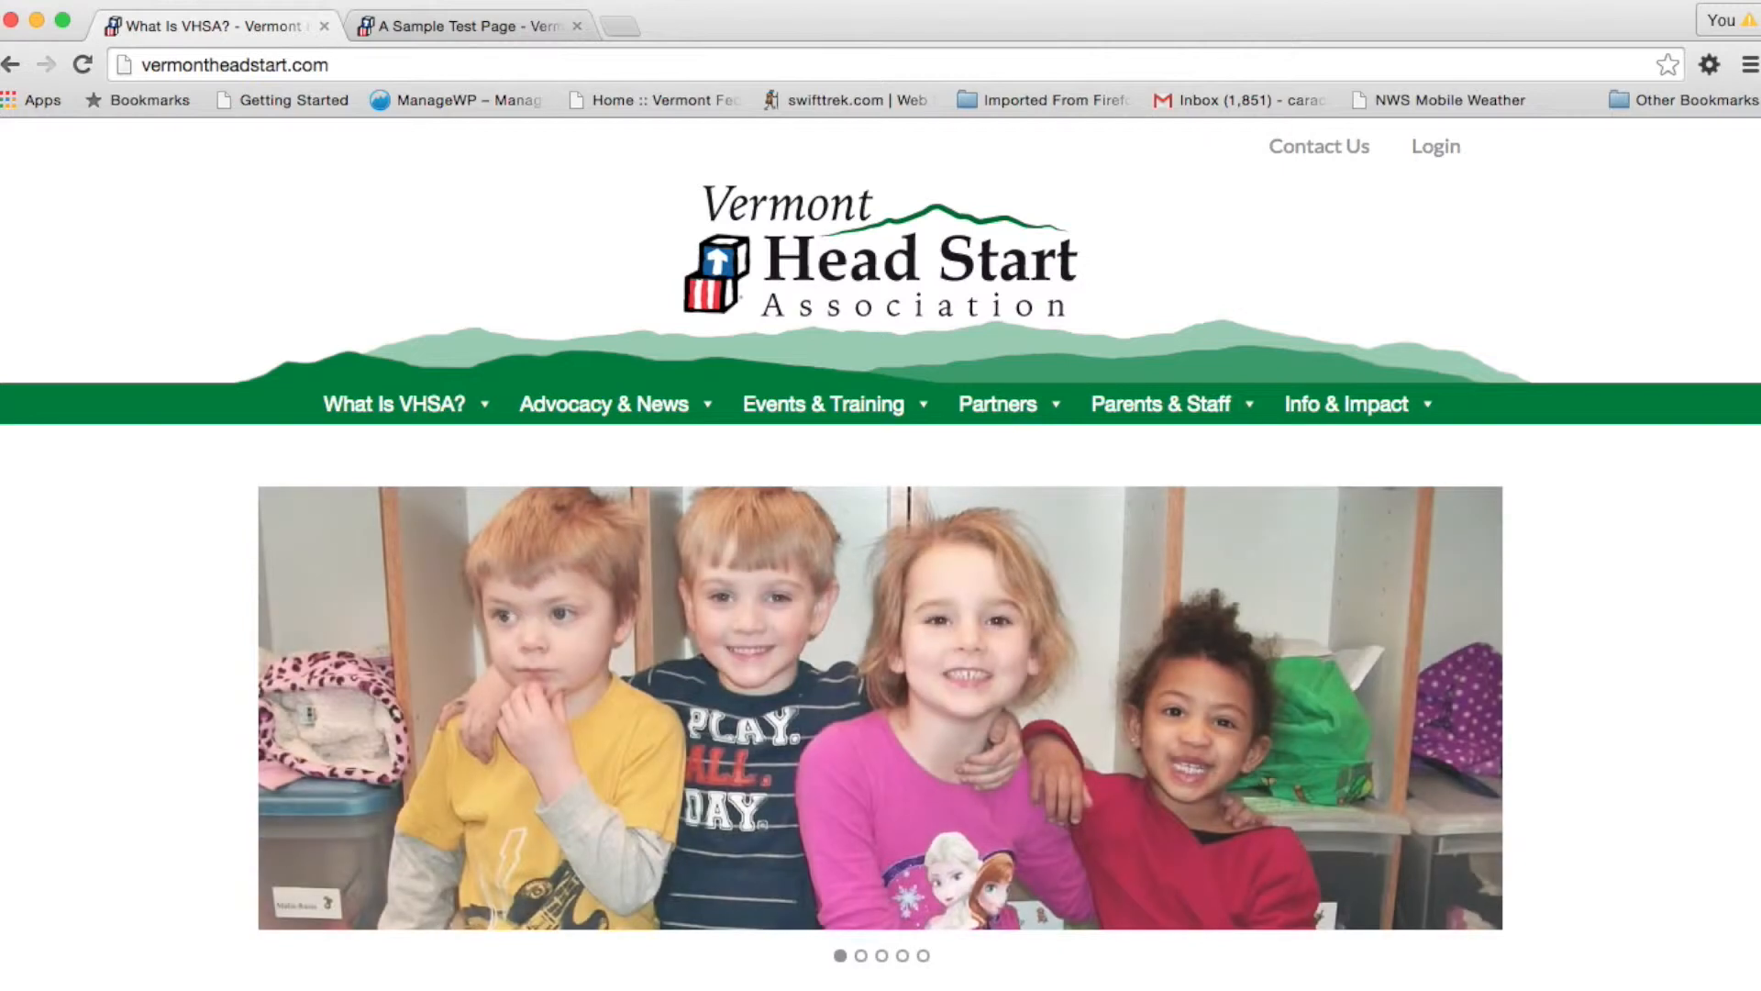
Go to the WordPress login page at vermontheadstart.com/wp-admin
click(349, 67)
click(349, 64)
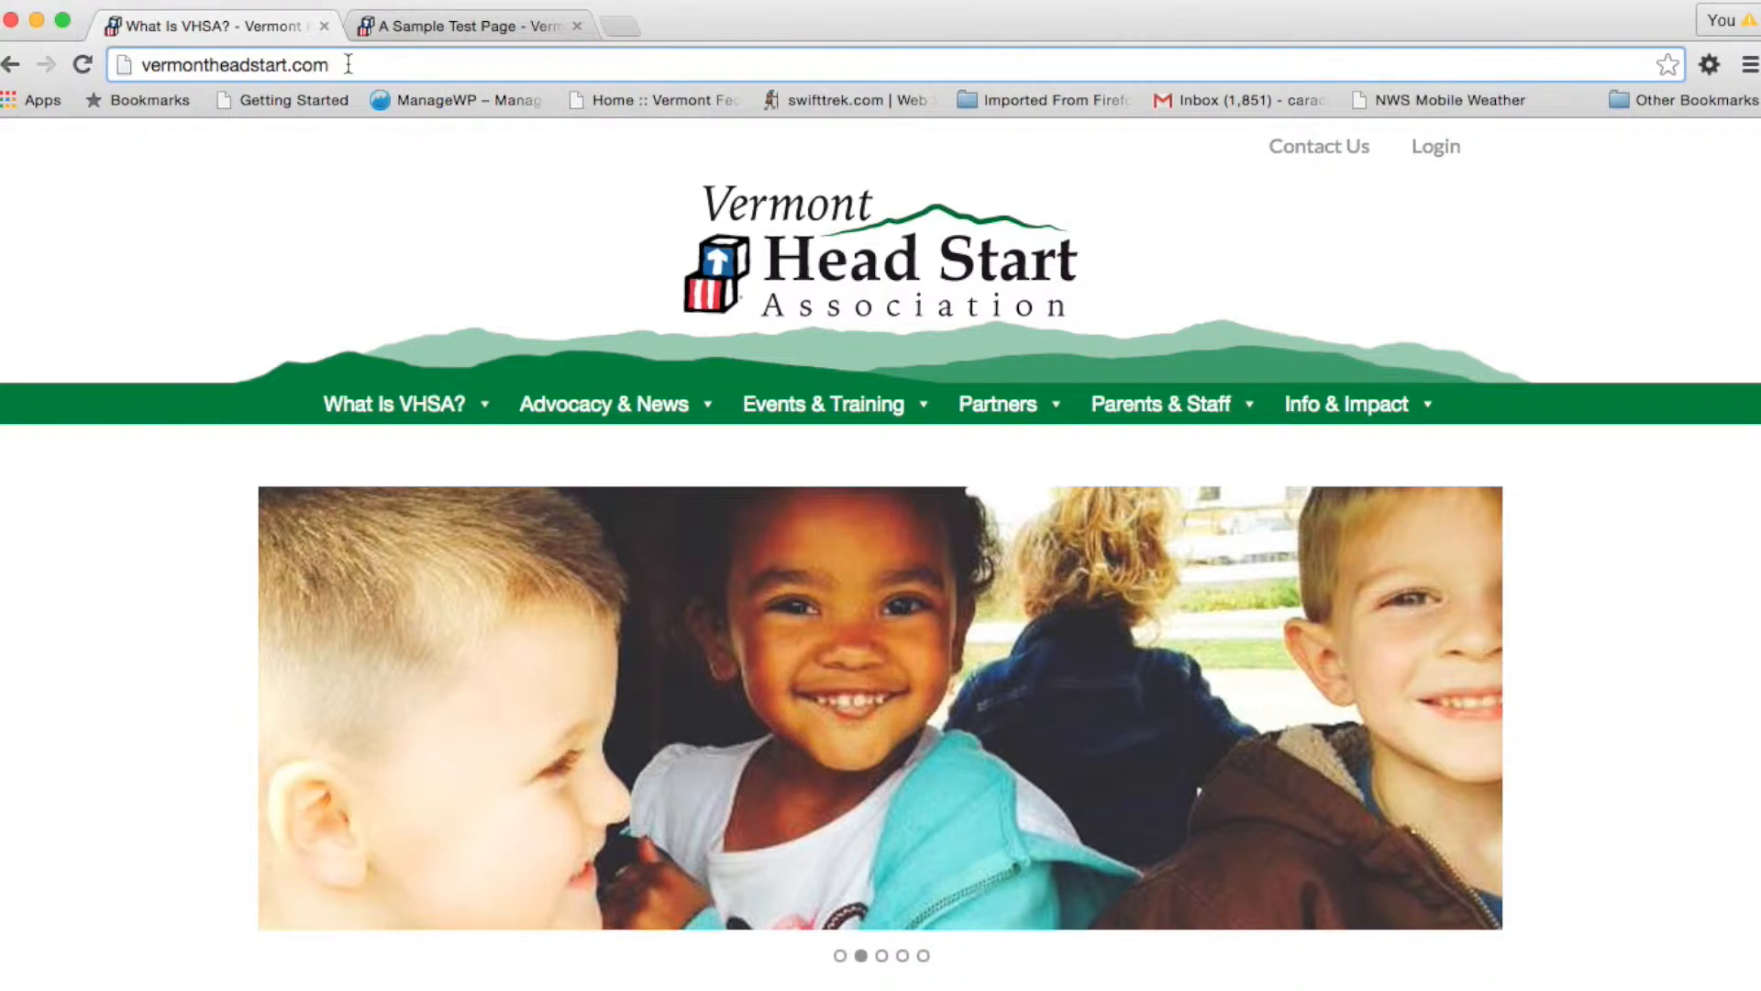
text(/w)
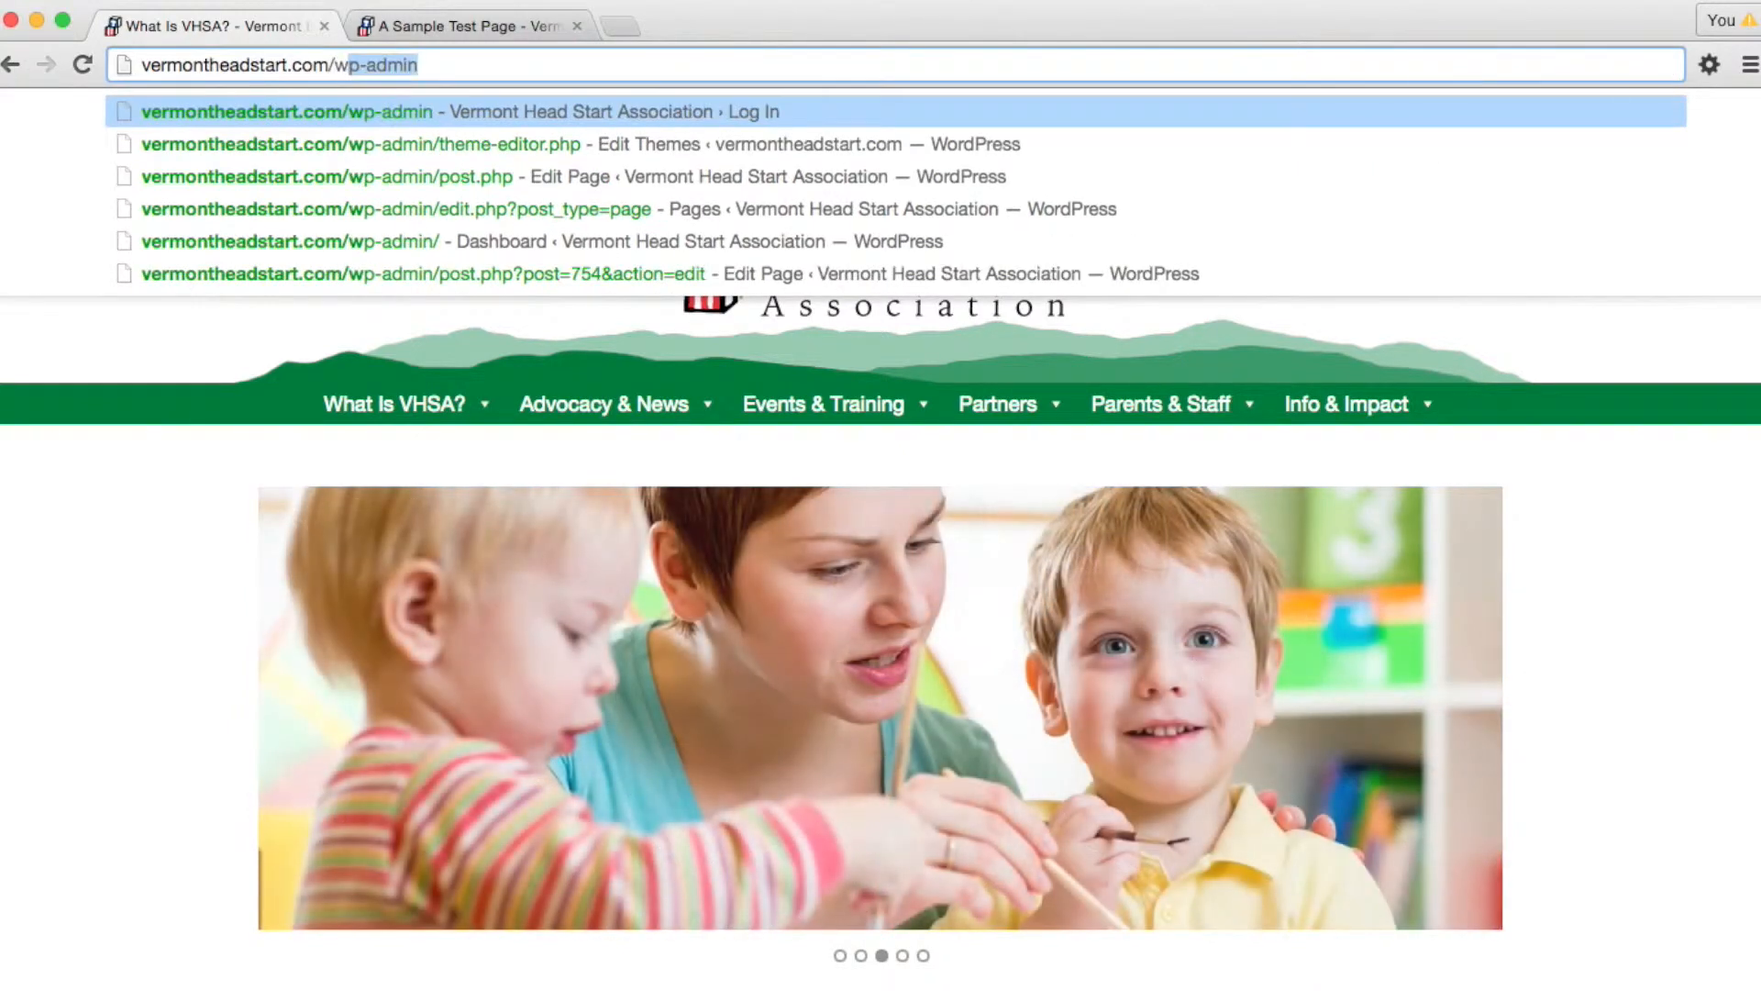
text(p-admin)
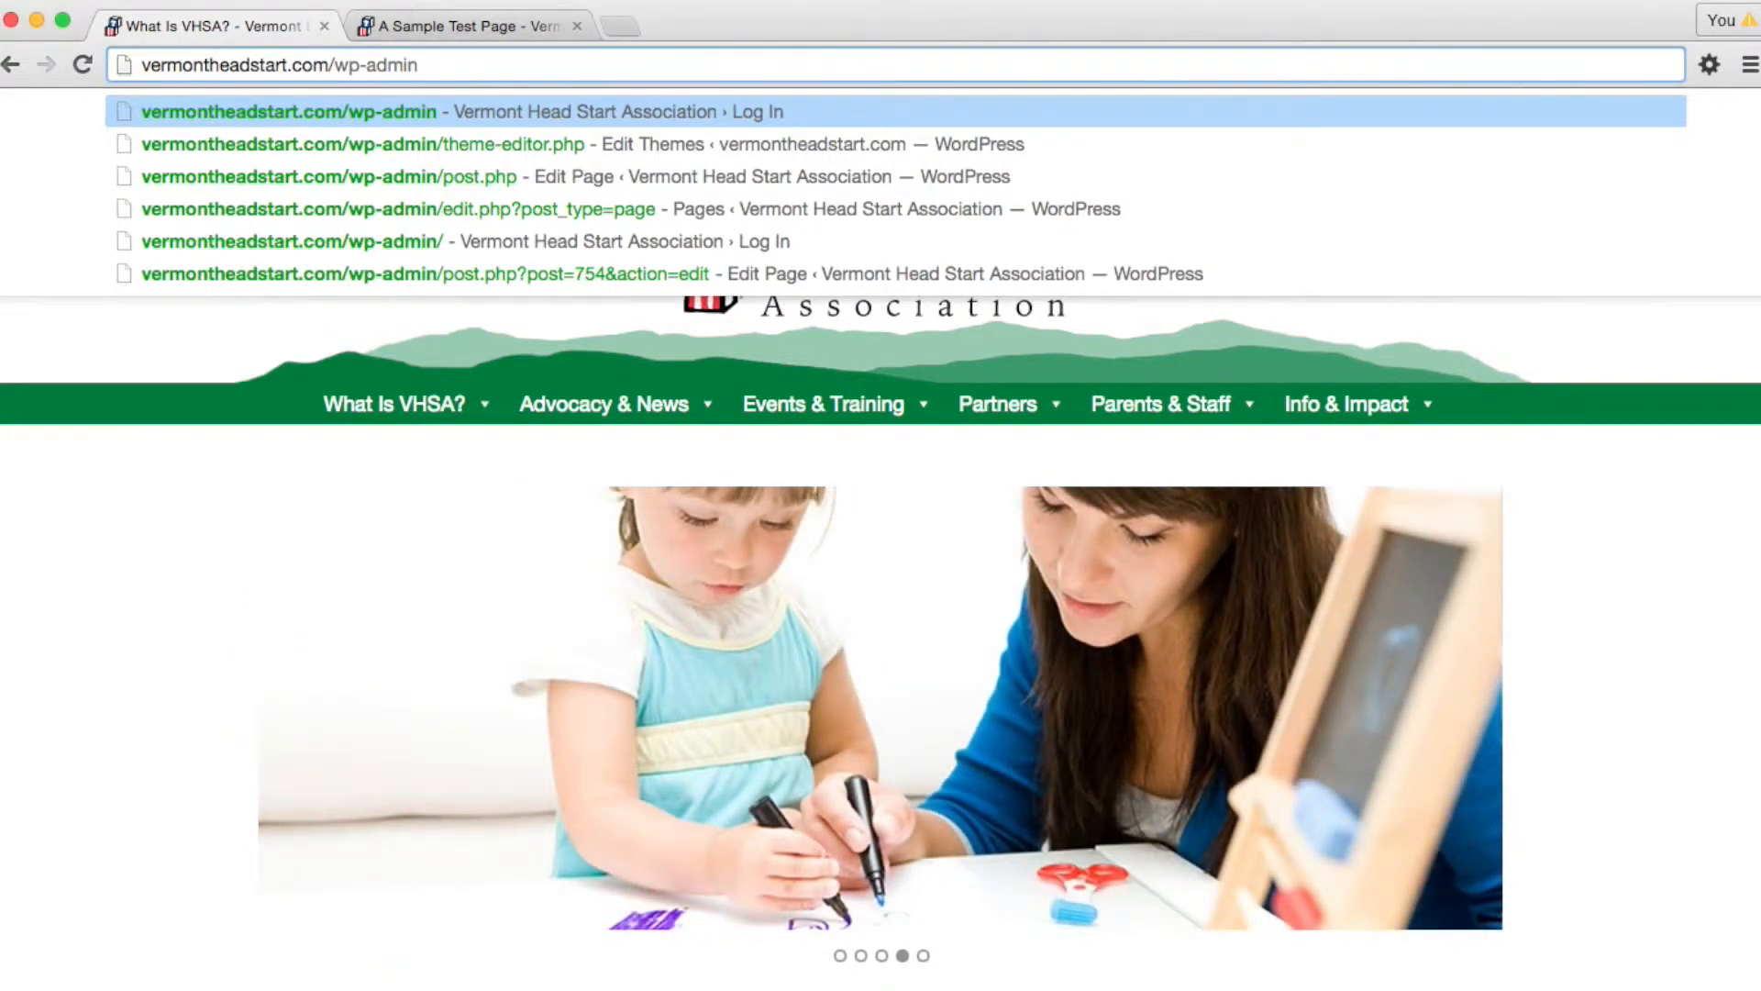
key(Return)
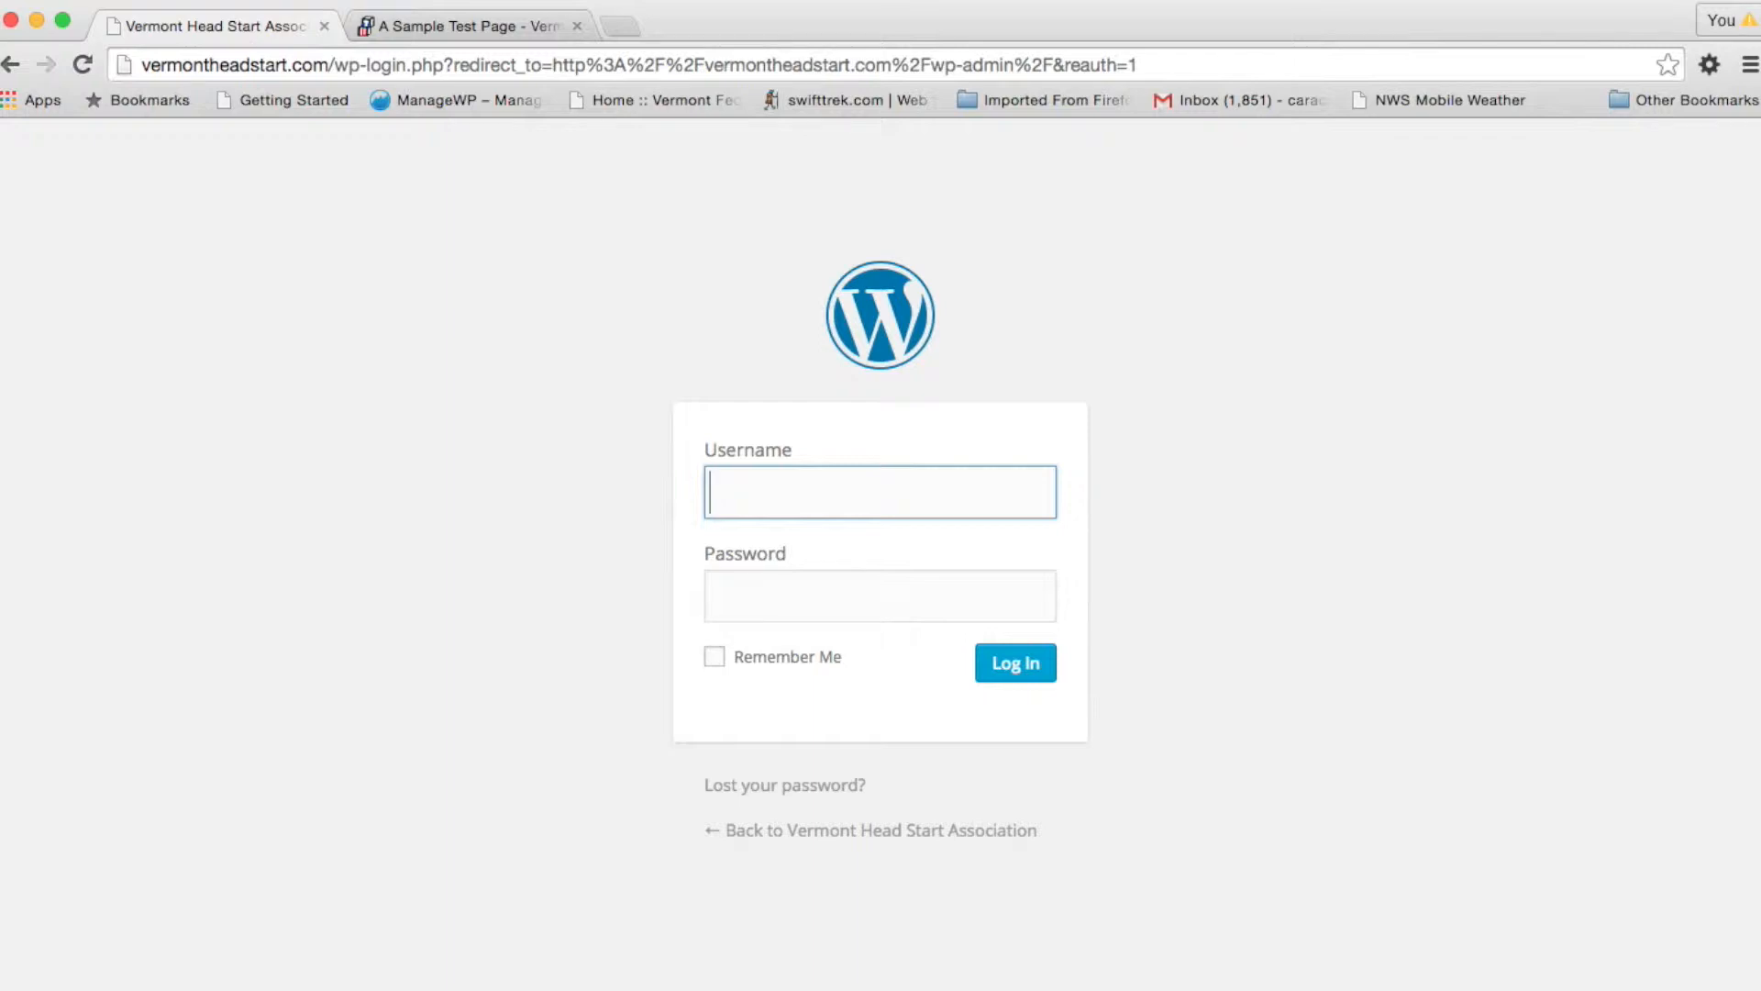
Log in to the site with the account username and the account password
text(car)
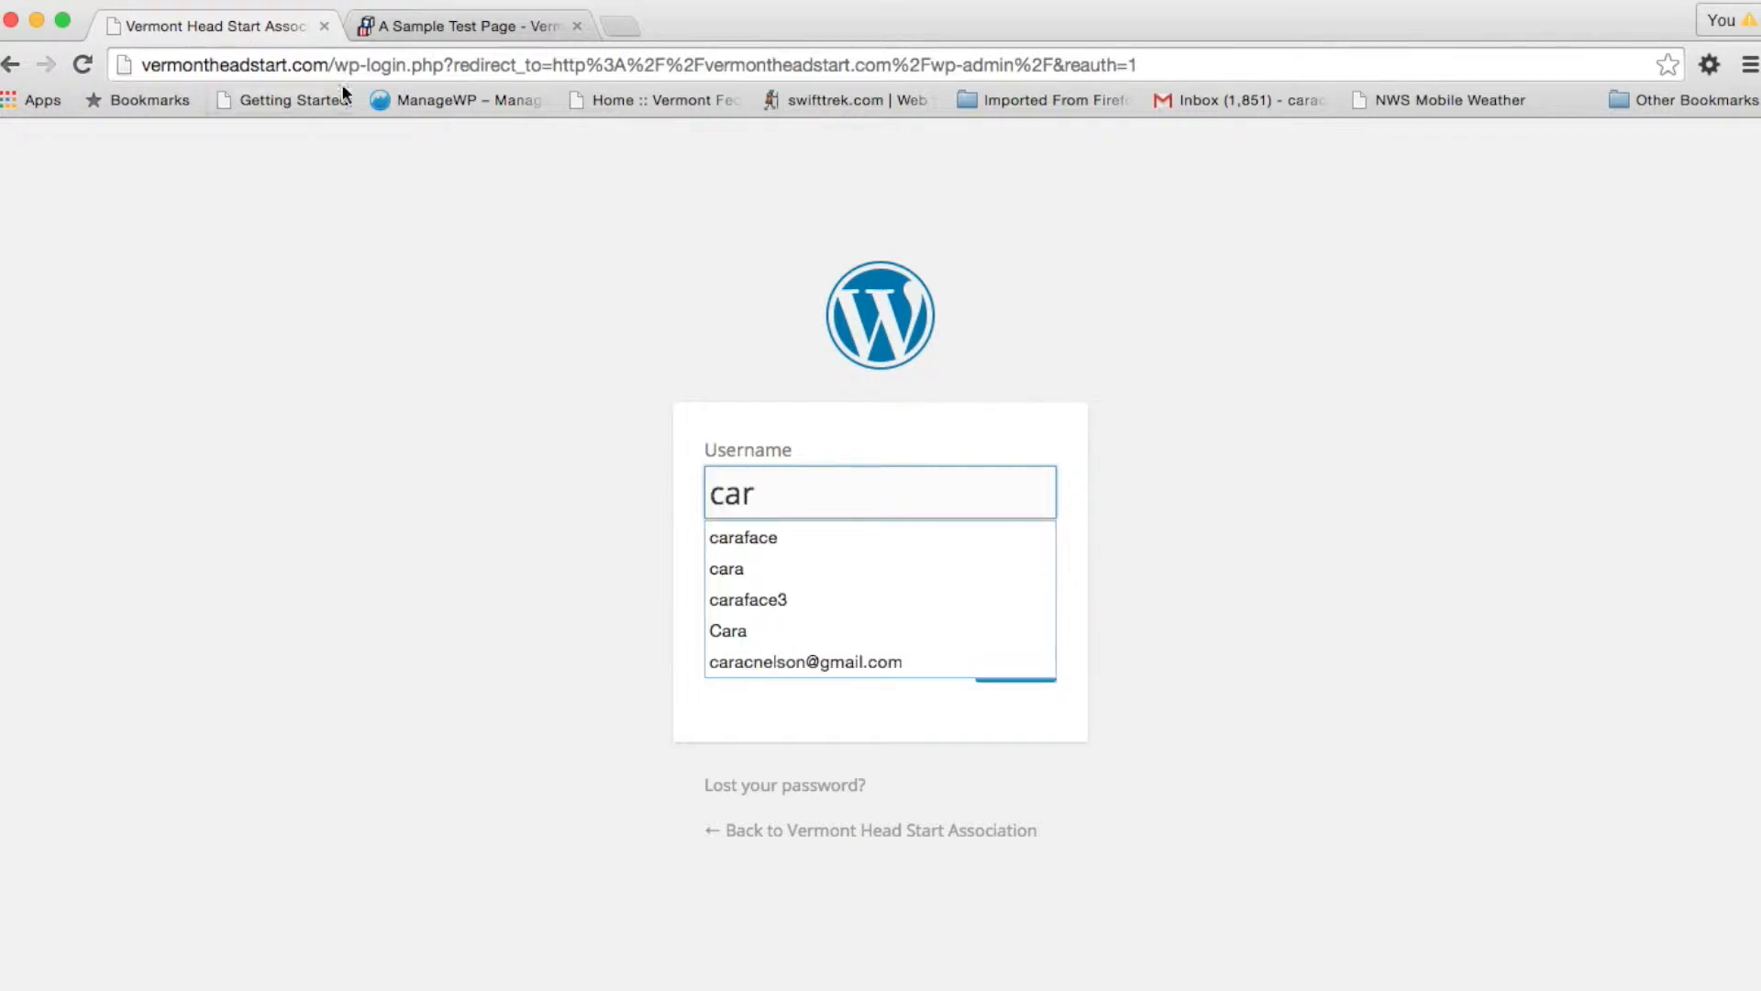
click(799, 601)
click(792, 597)
key(super+v)
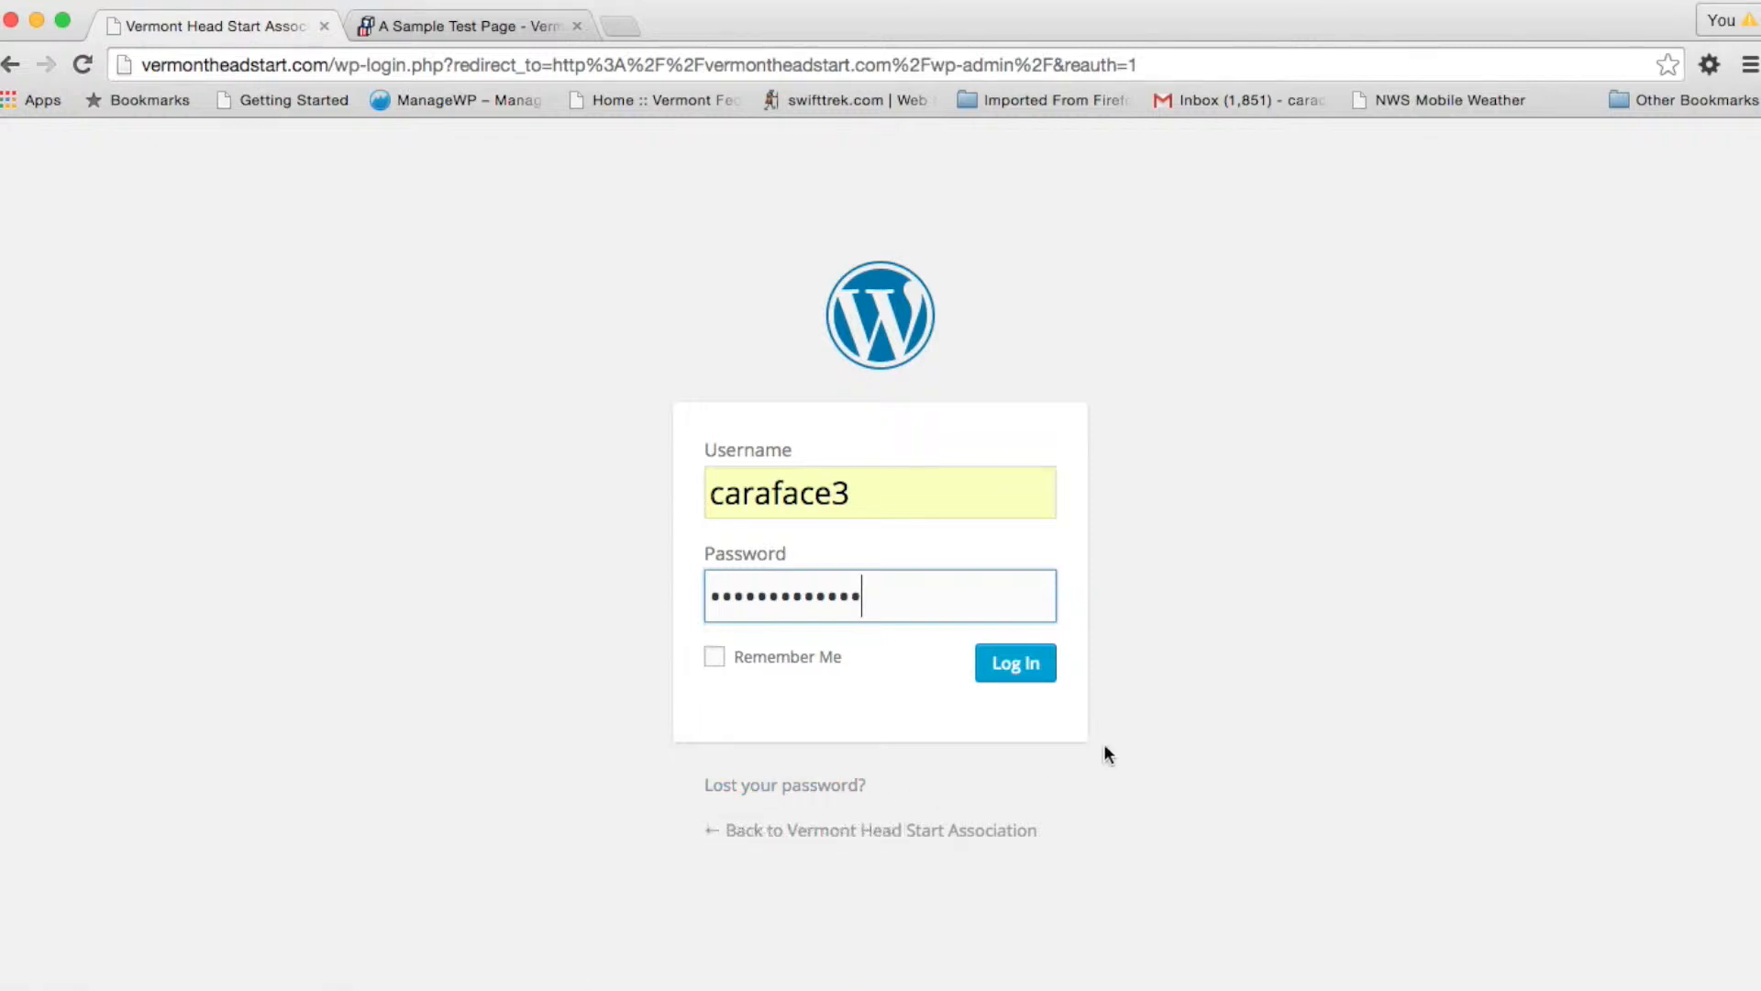
click(998, 674)
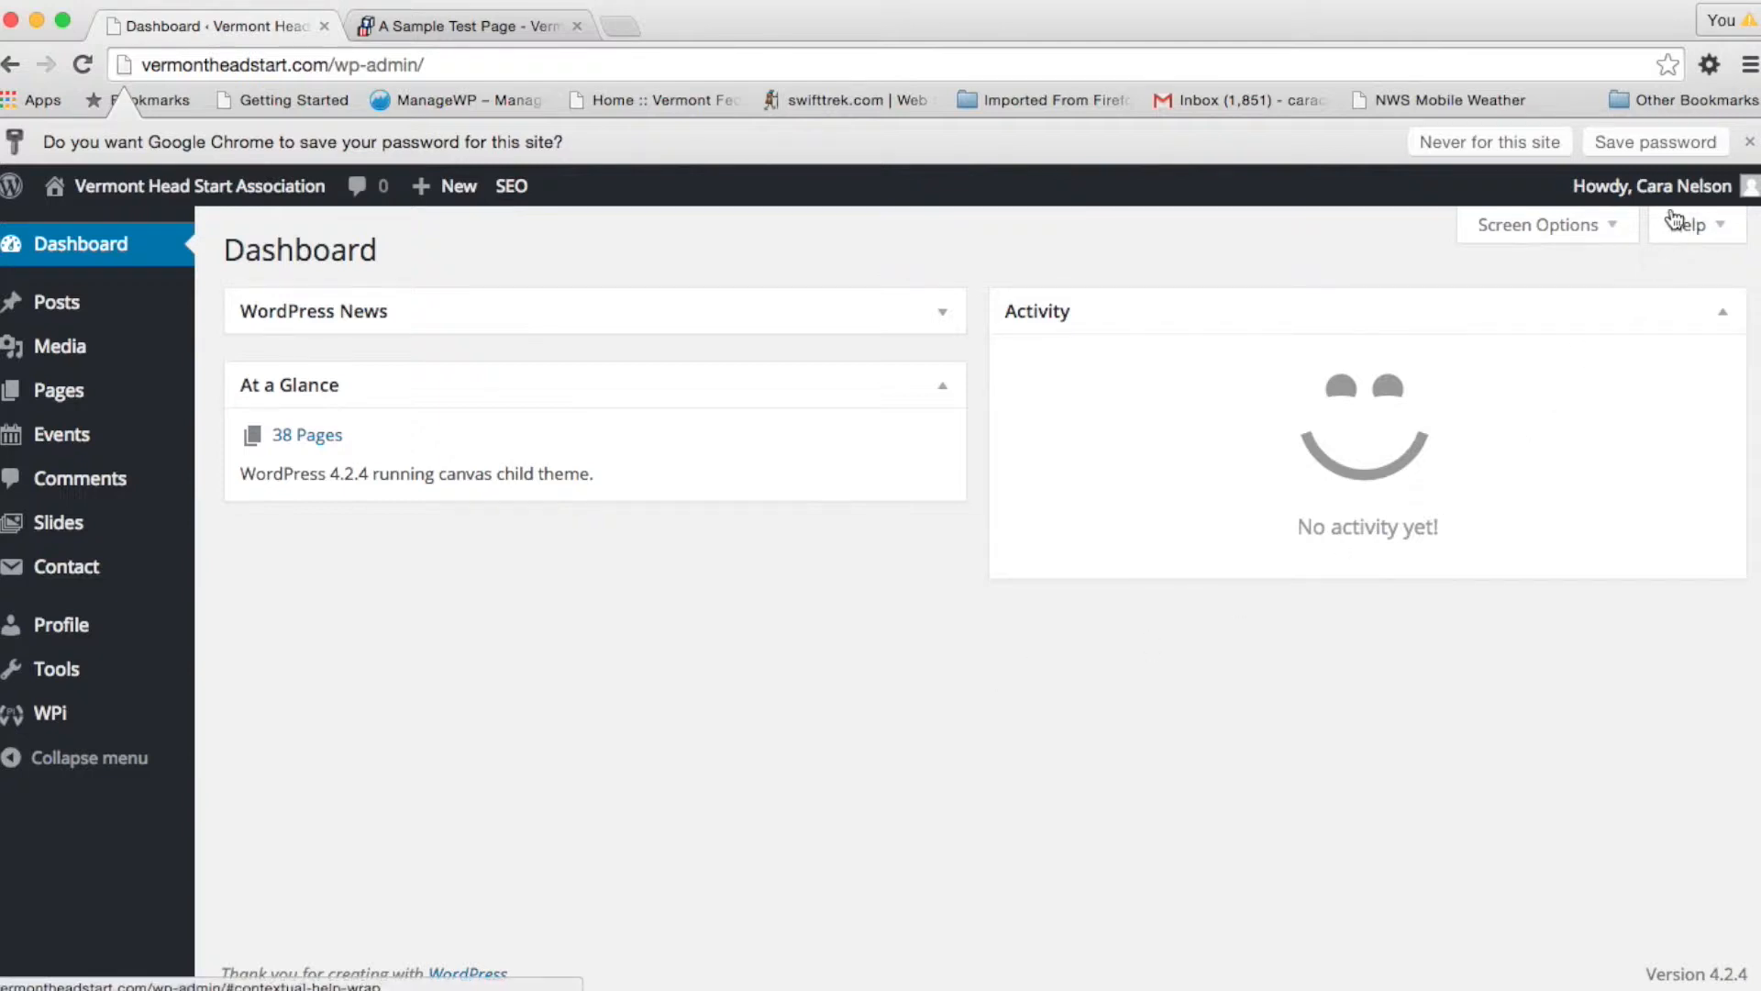
Open the list of all the site's pages from the dashboard
mouse_move(1662, 205)
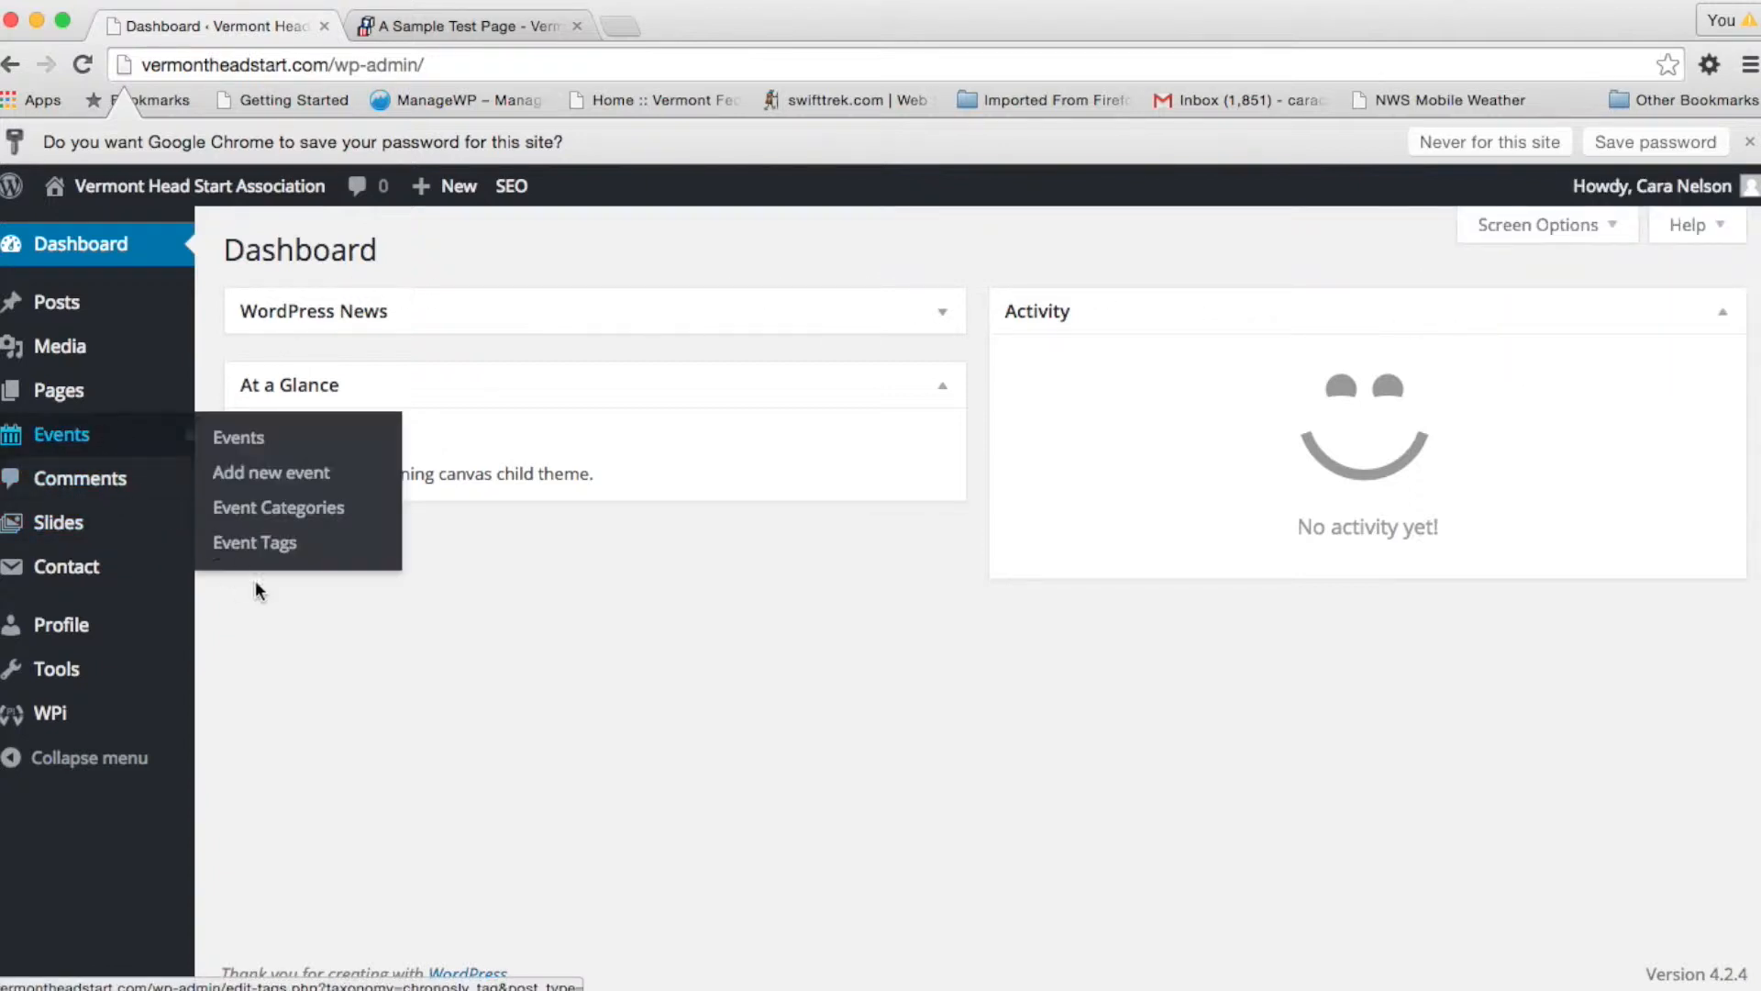
mouse_move(52, 403)
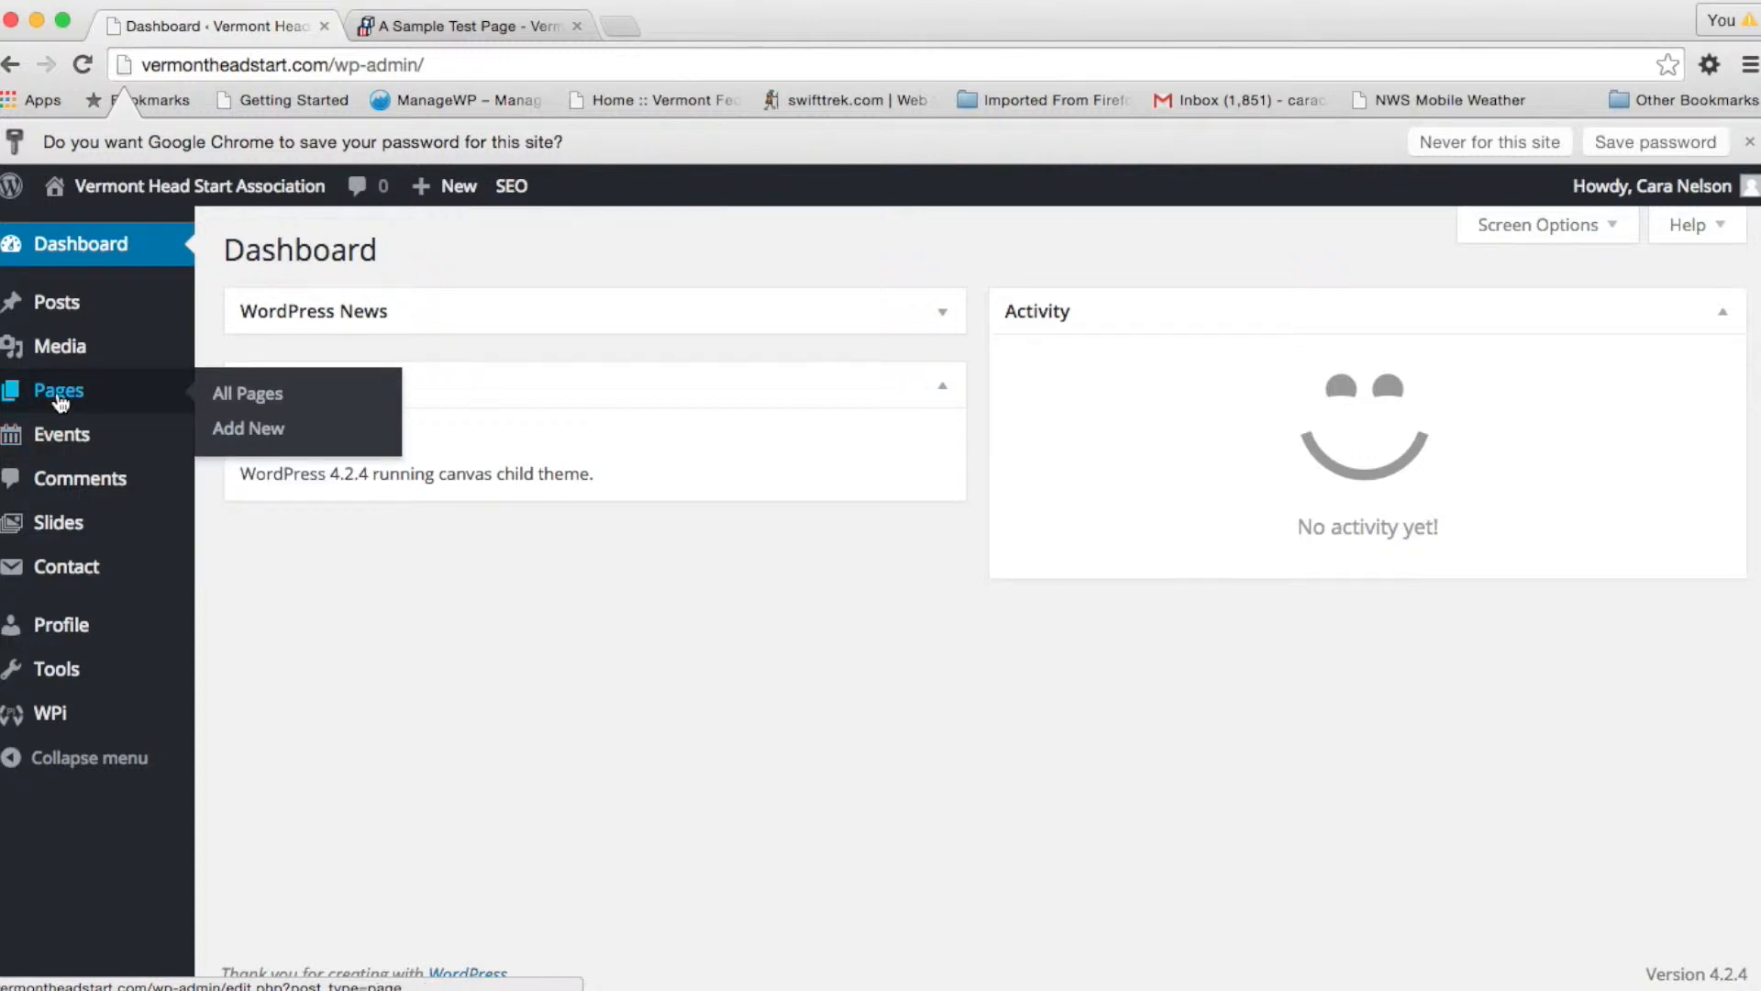
click(264, 401)
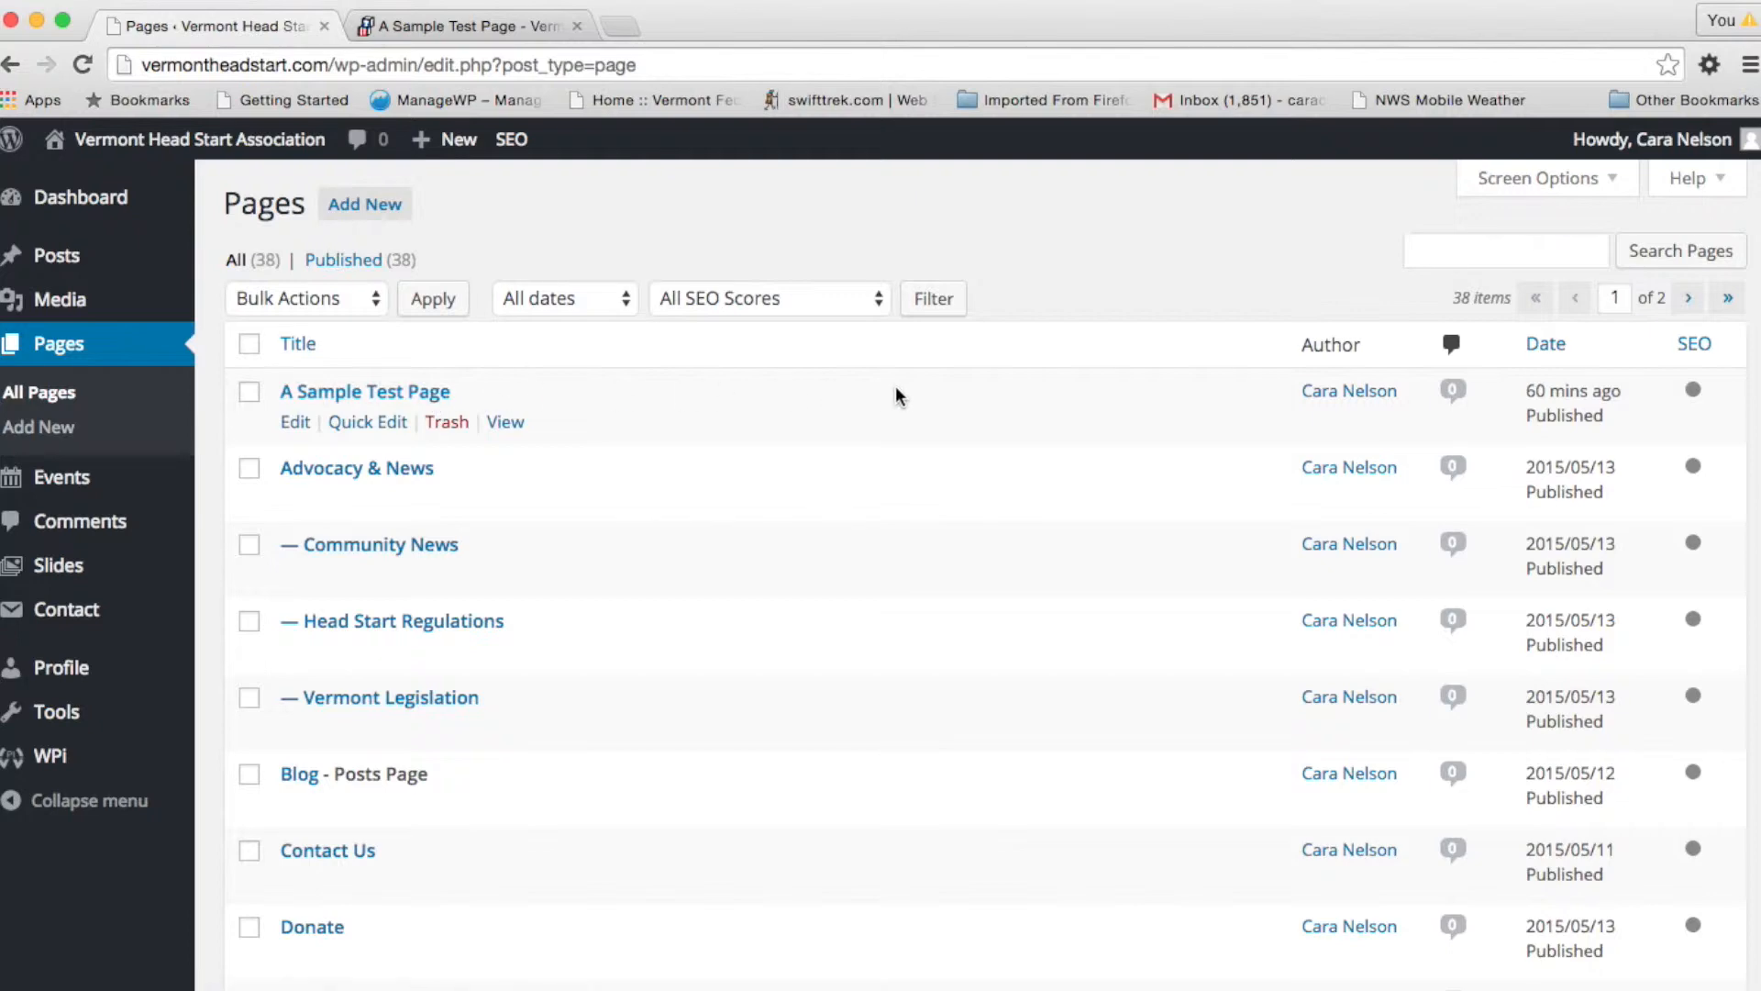
Look through both screens of the page list and return to the first one
scroll(877, 394, down, 12)
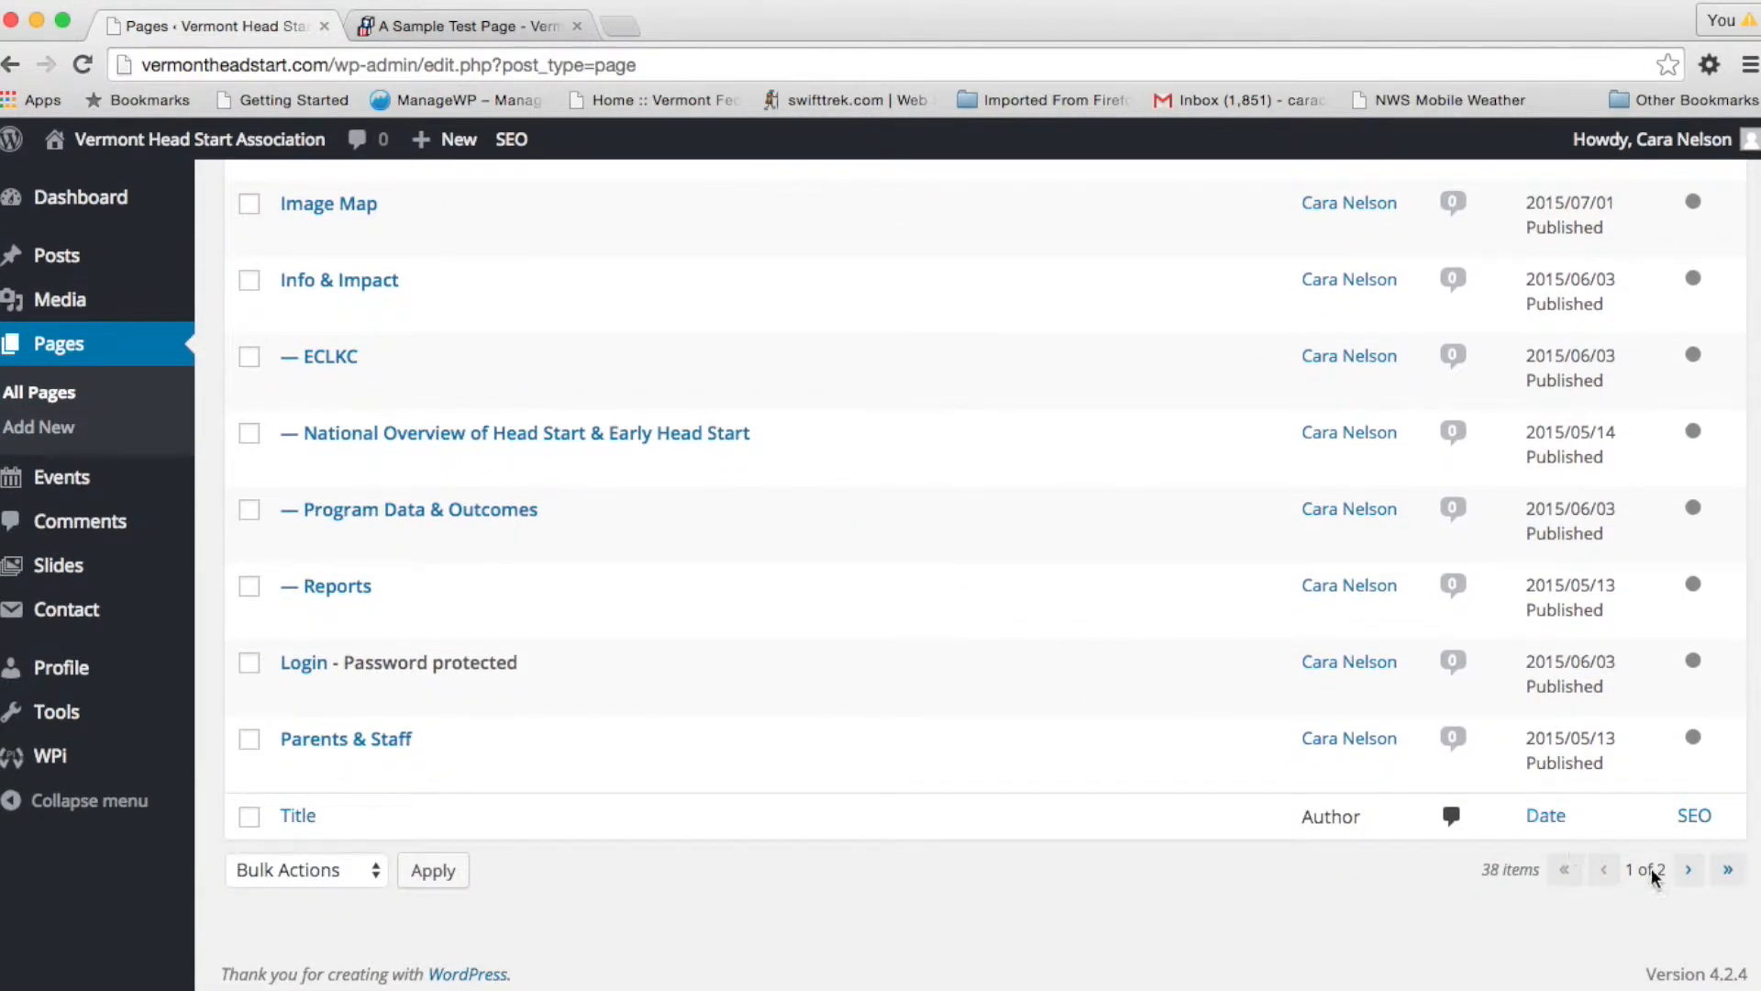
click(1688, 872)
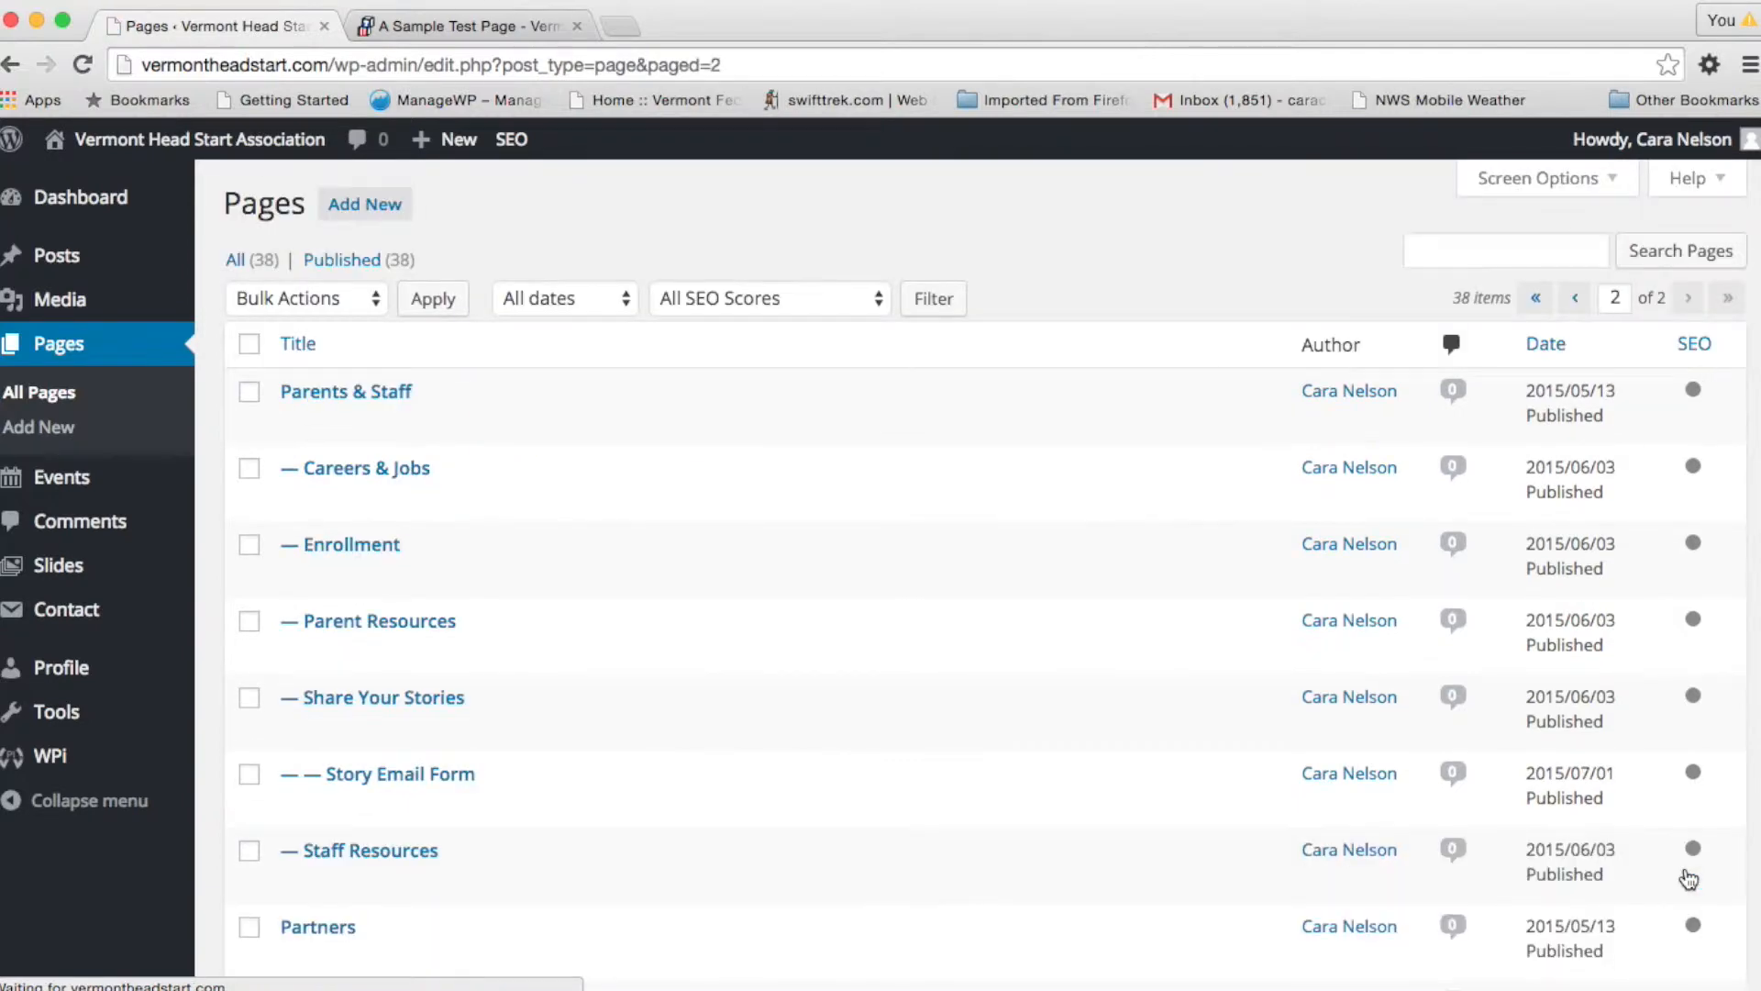
scroll(1153, 500, down, 5)
scroll(1152, 496, down, 4)
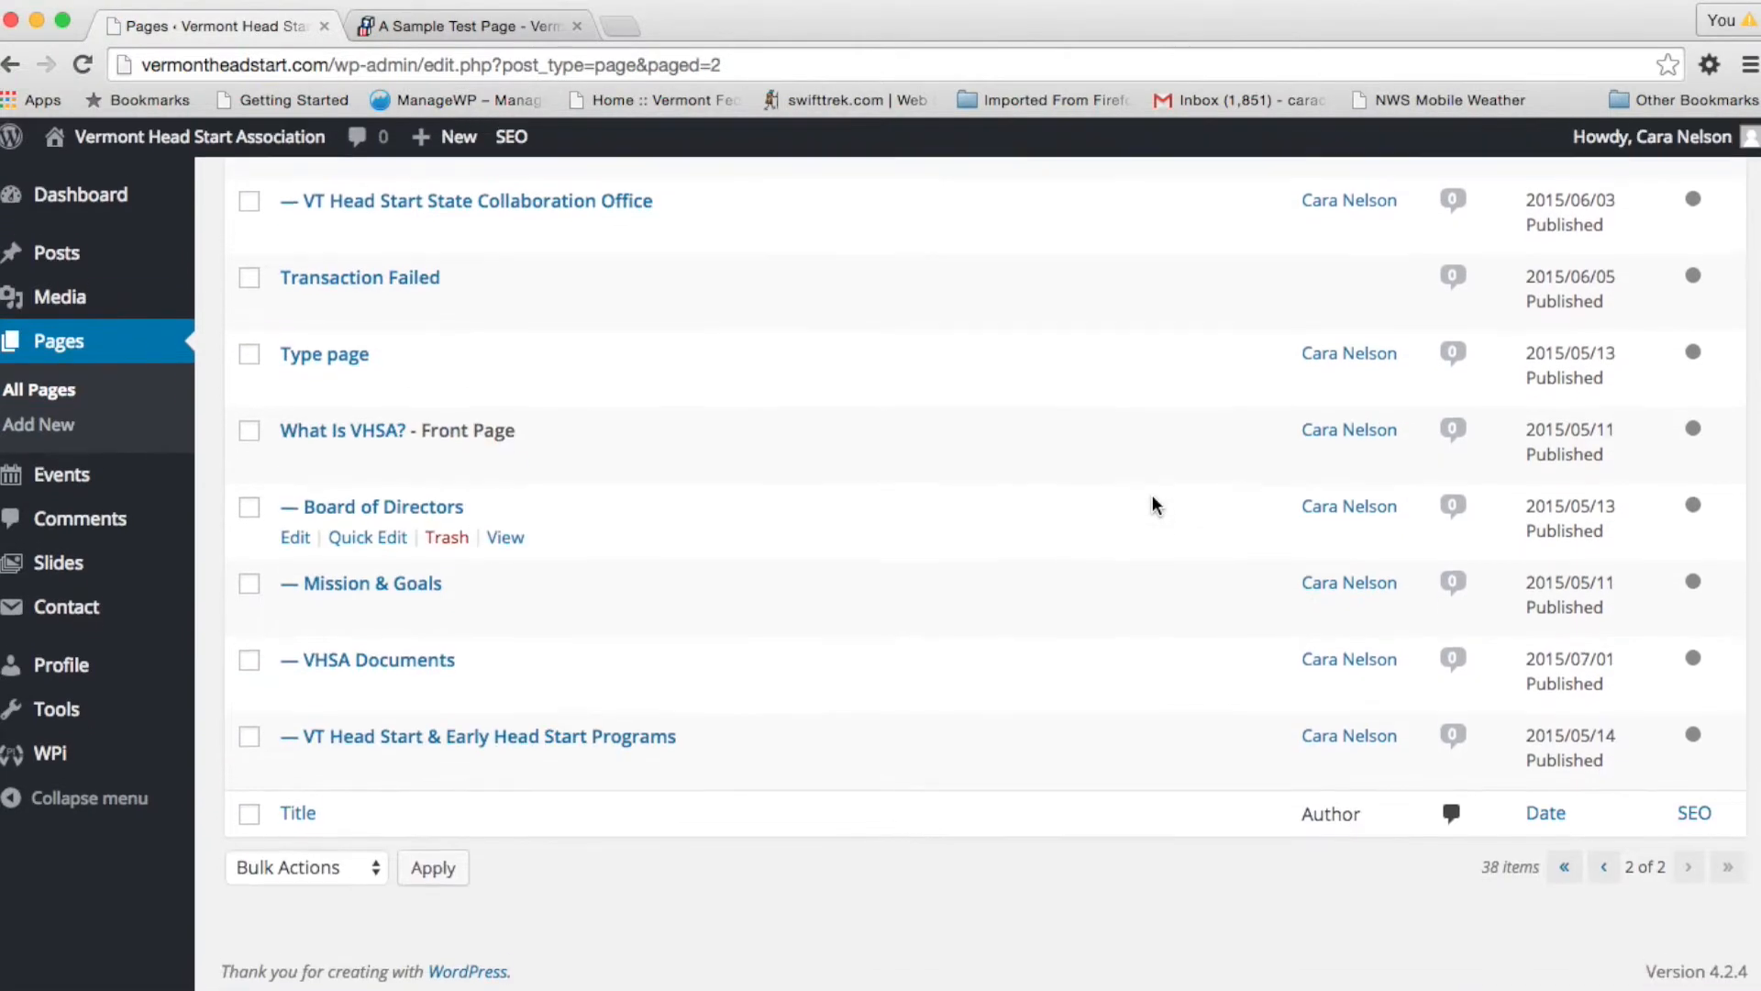
scroll(1152, 496, up, 10)
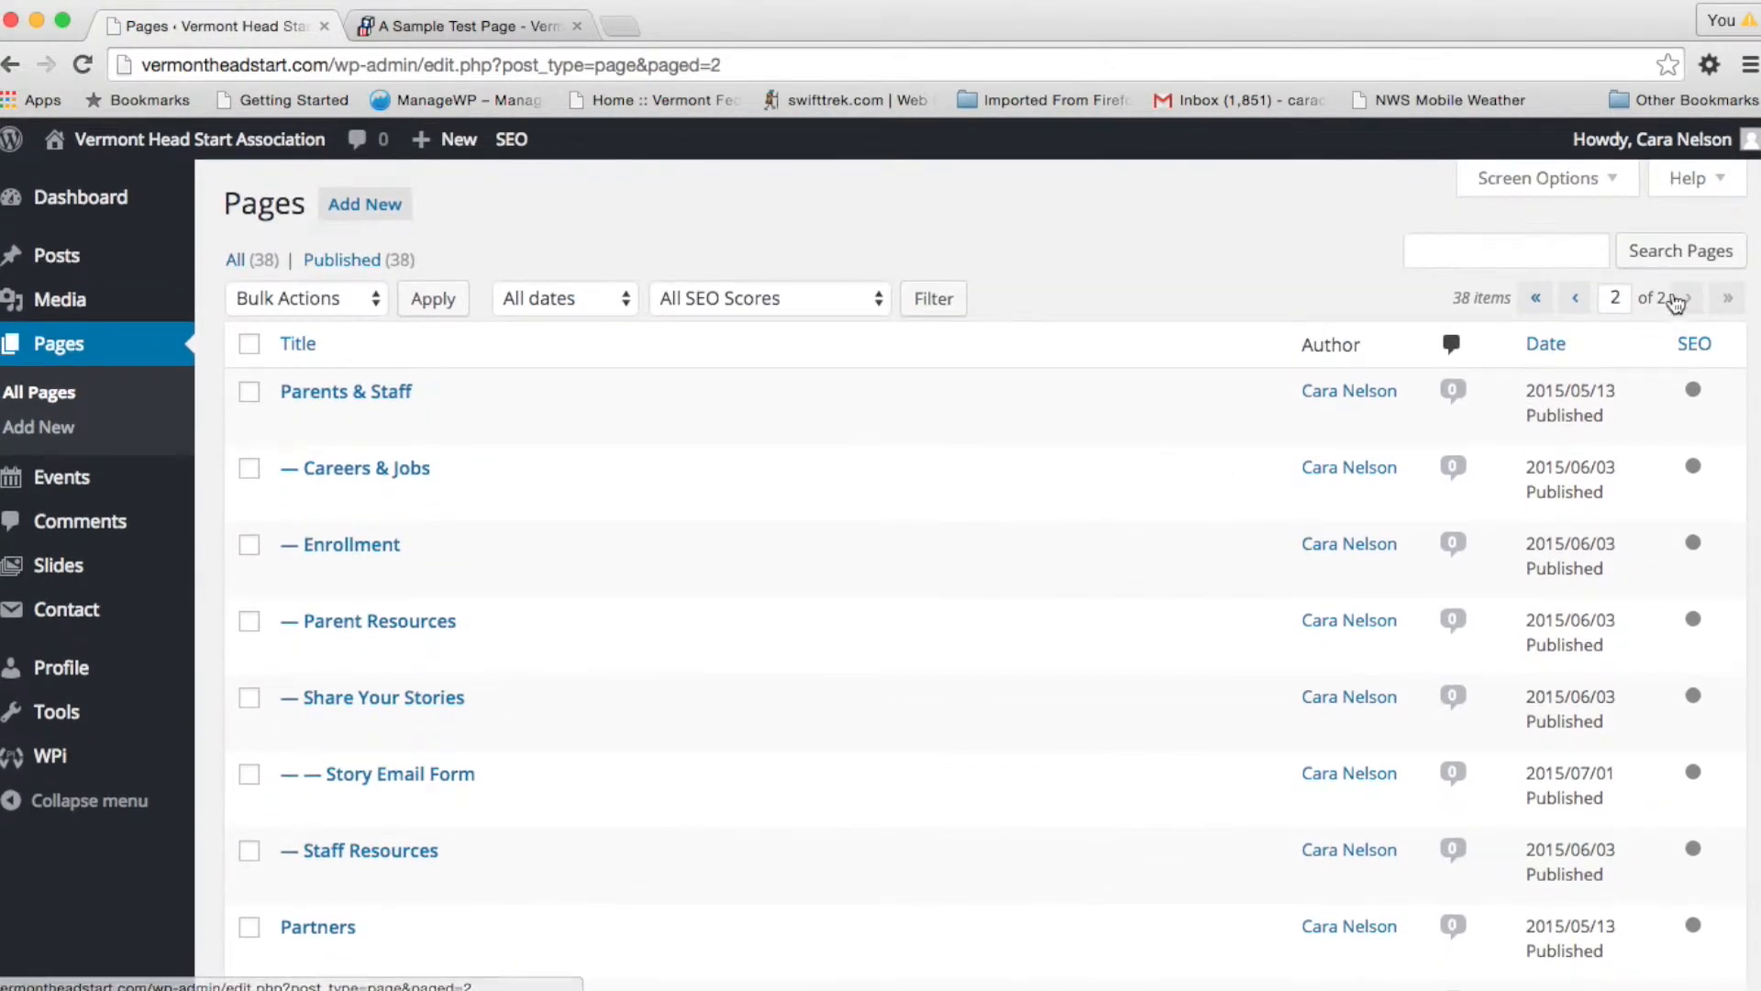
scroll(1671, 294, down, 10)
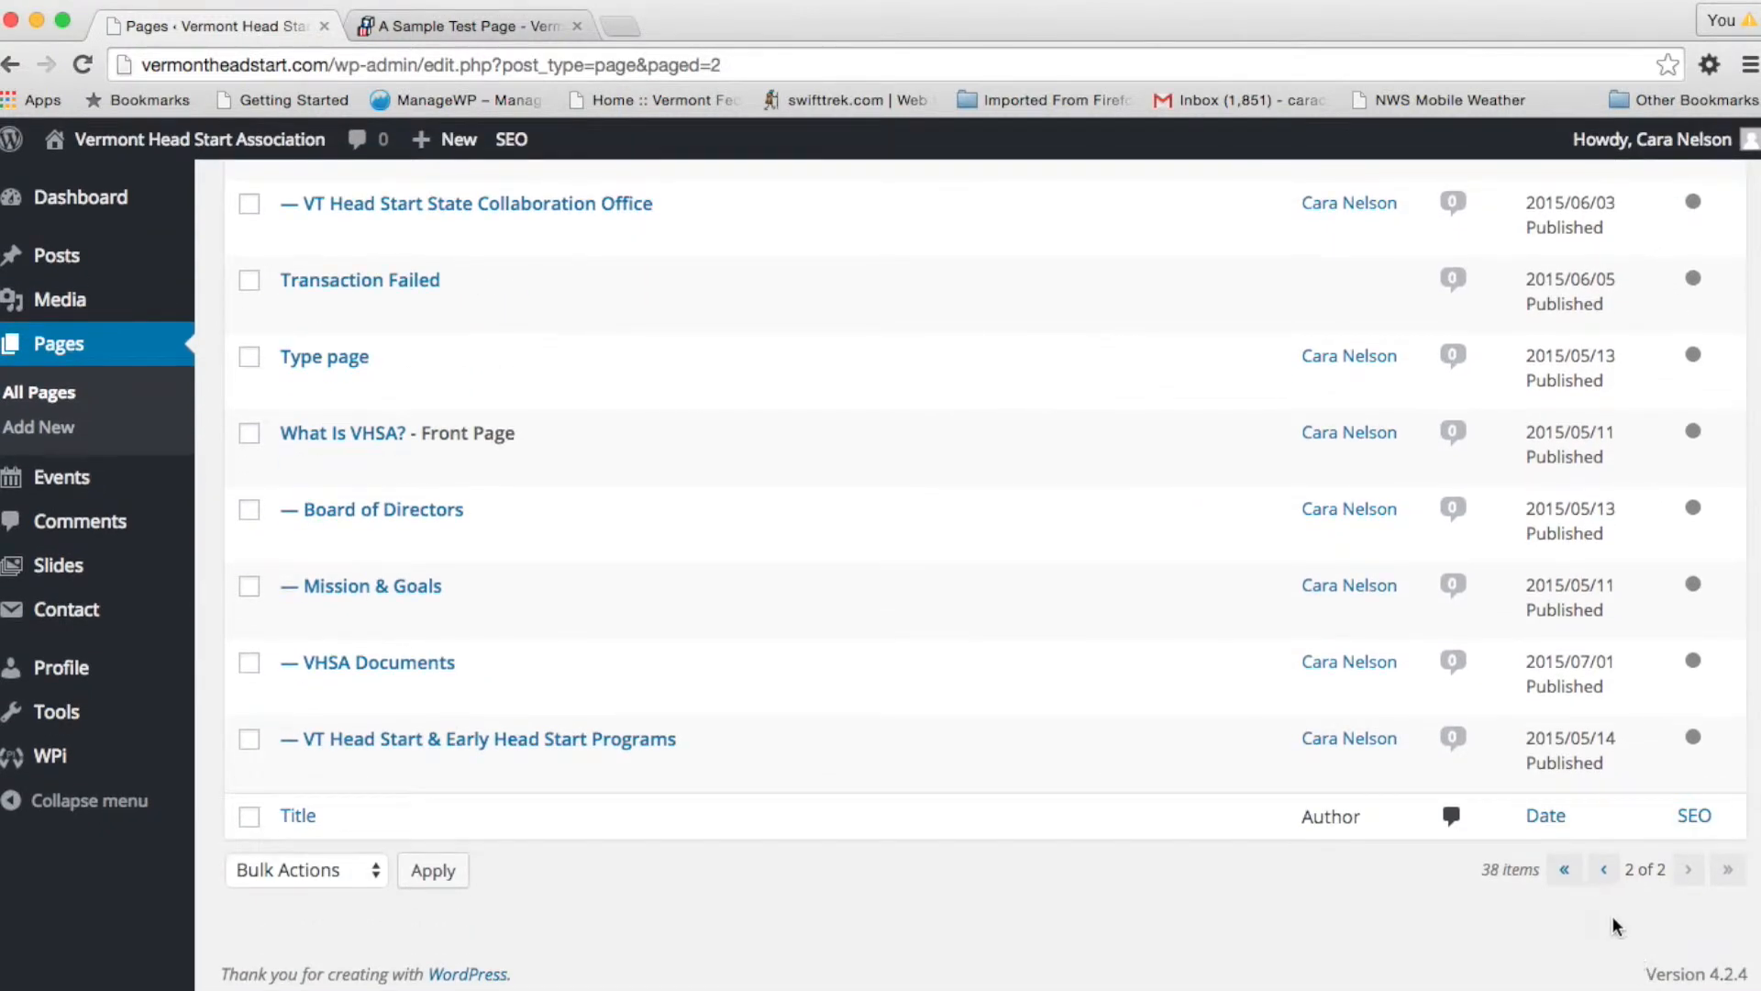
scroll(1610, 890, up, 10)
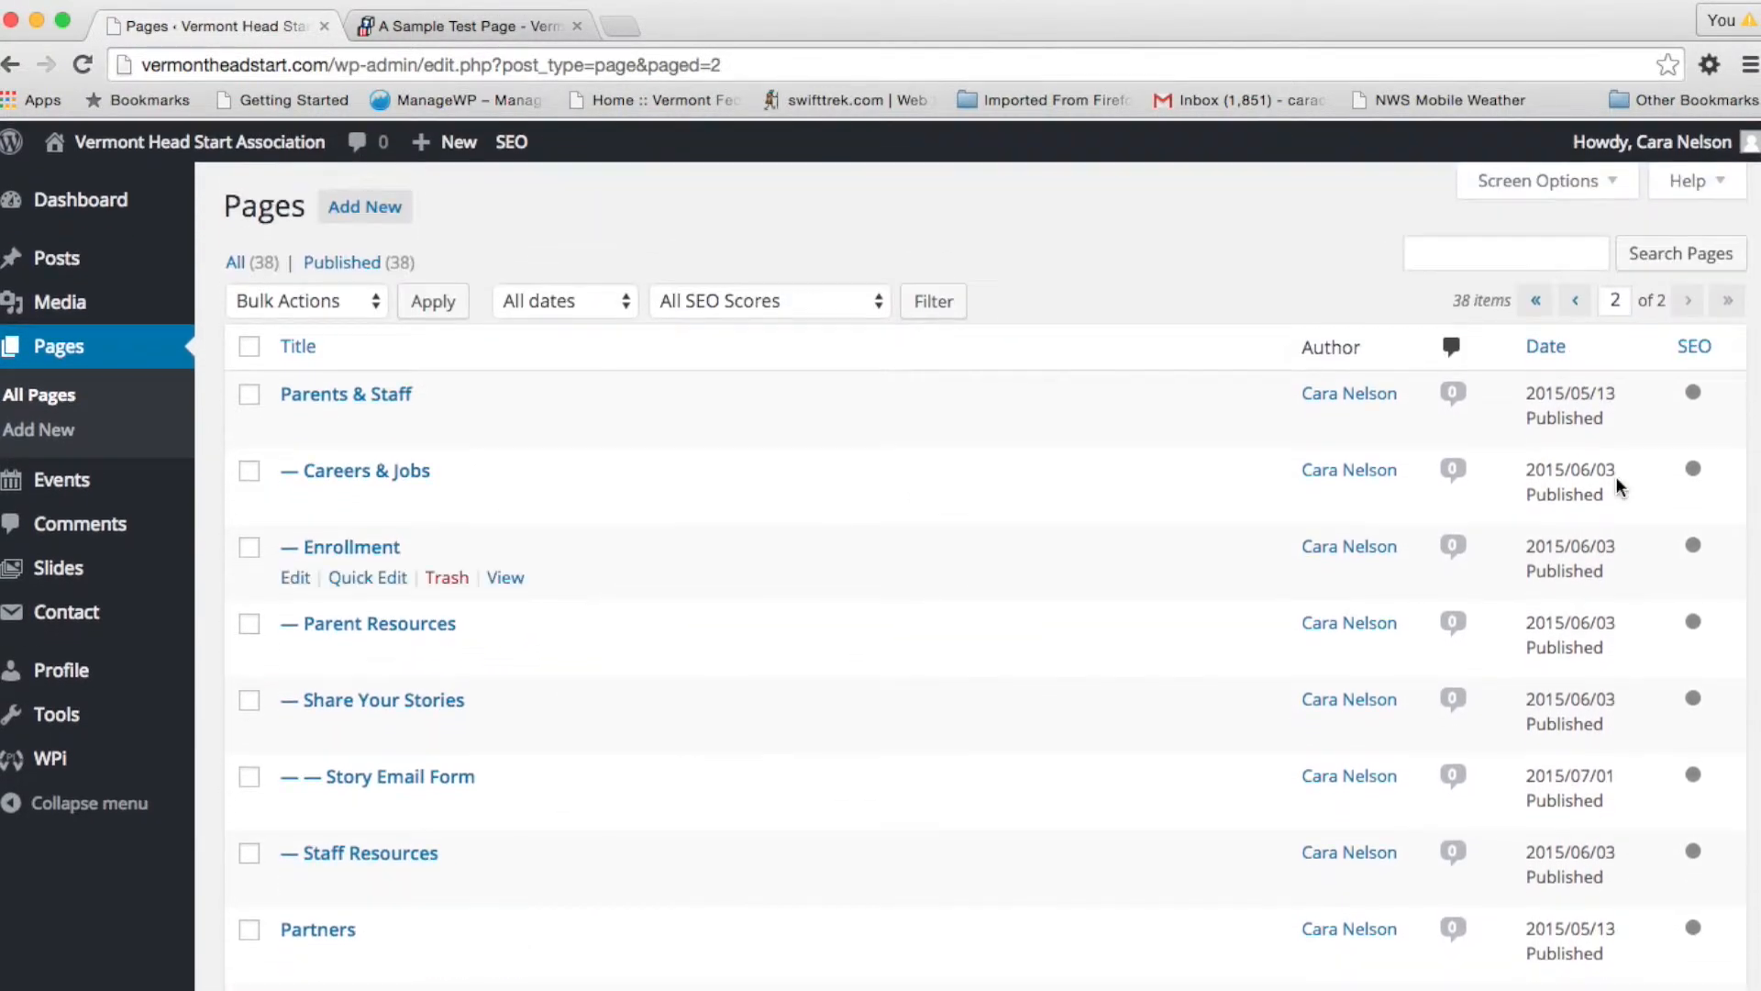
click(1576, 299)
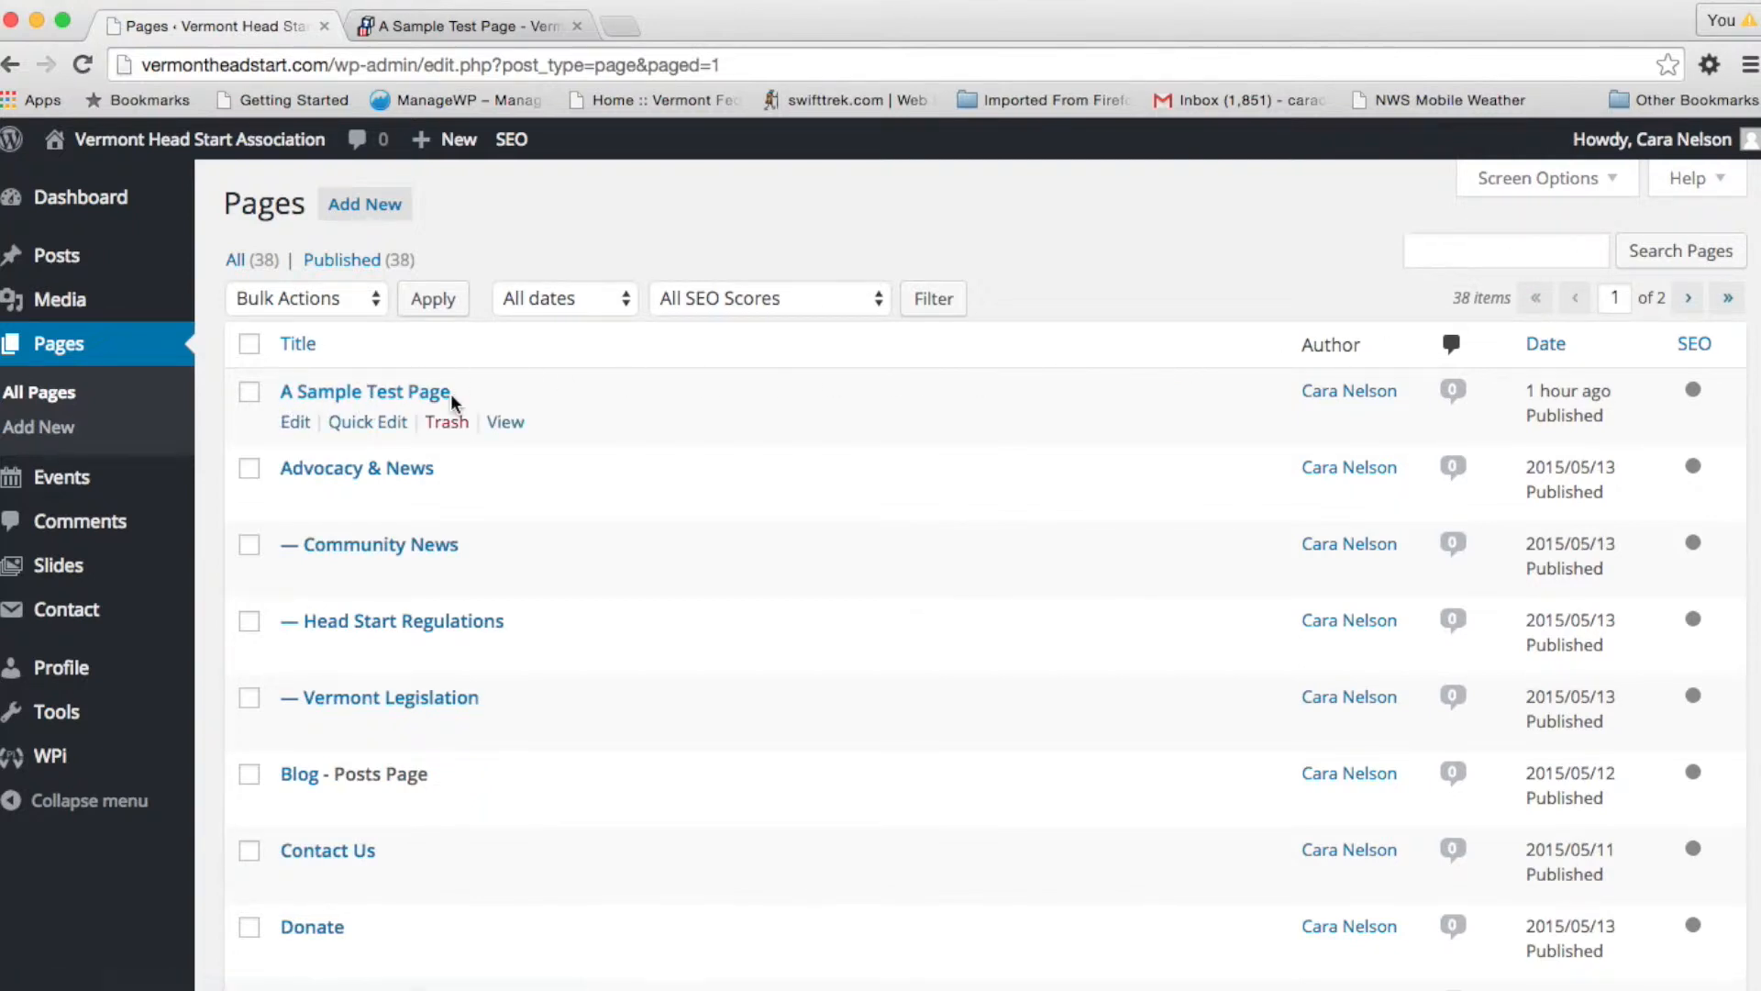
Open A Sample Test Page for editing and look over its content
click(332, 395)
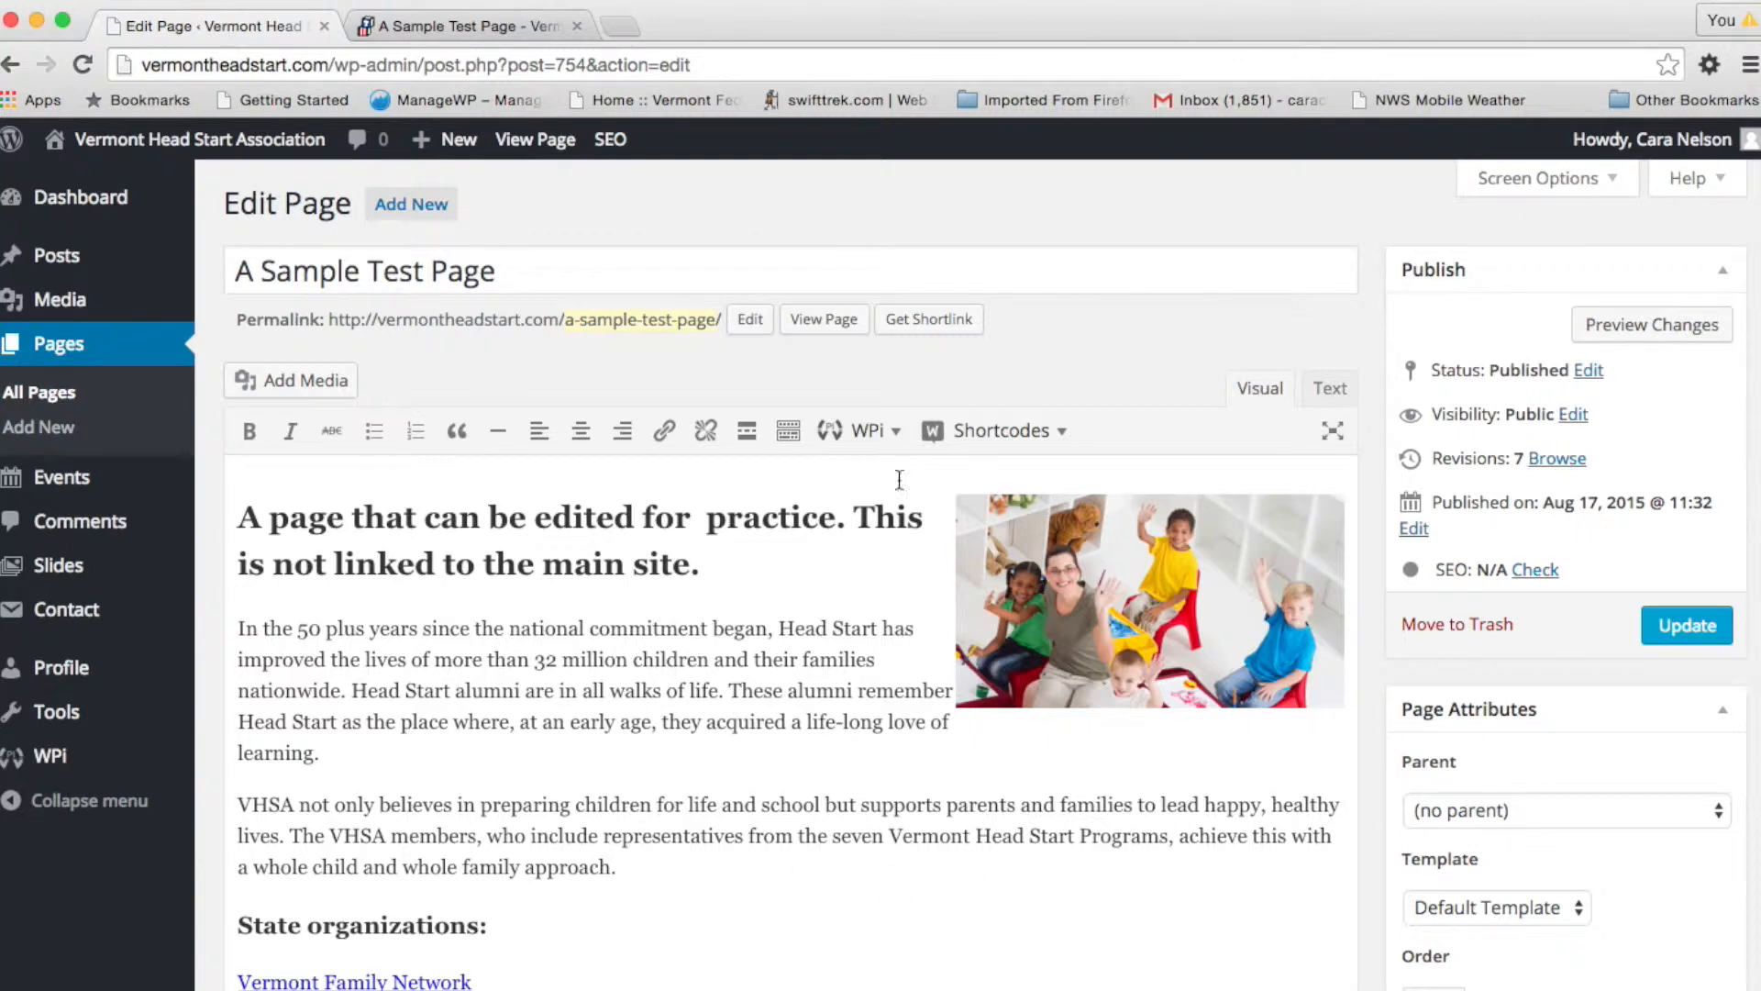
scroll(507, 619, down, 7)
scroll(507, 624, up, 5)
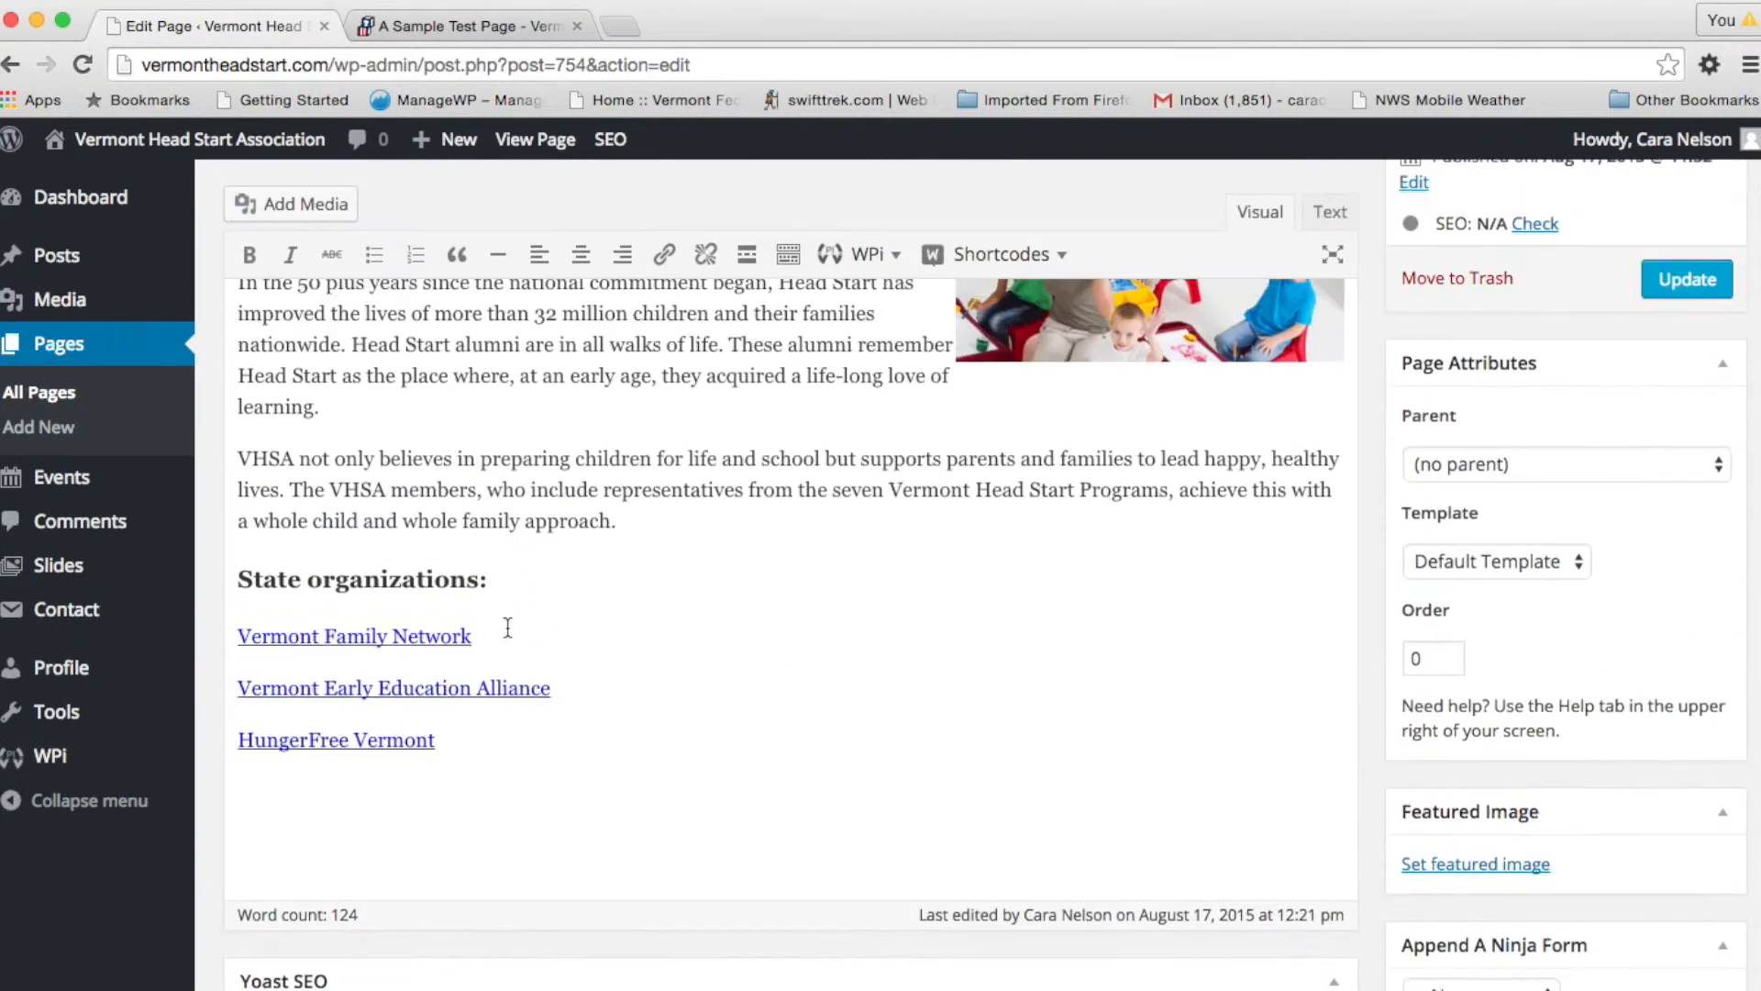
scroll(507, 627, up, 2)
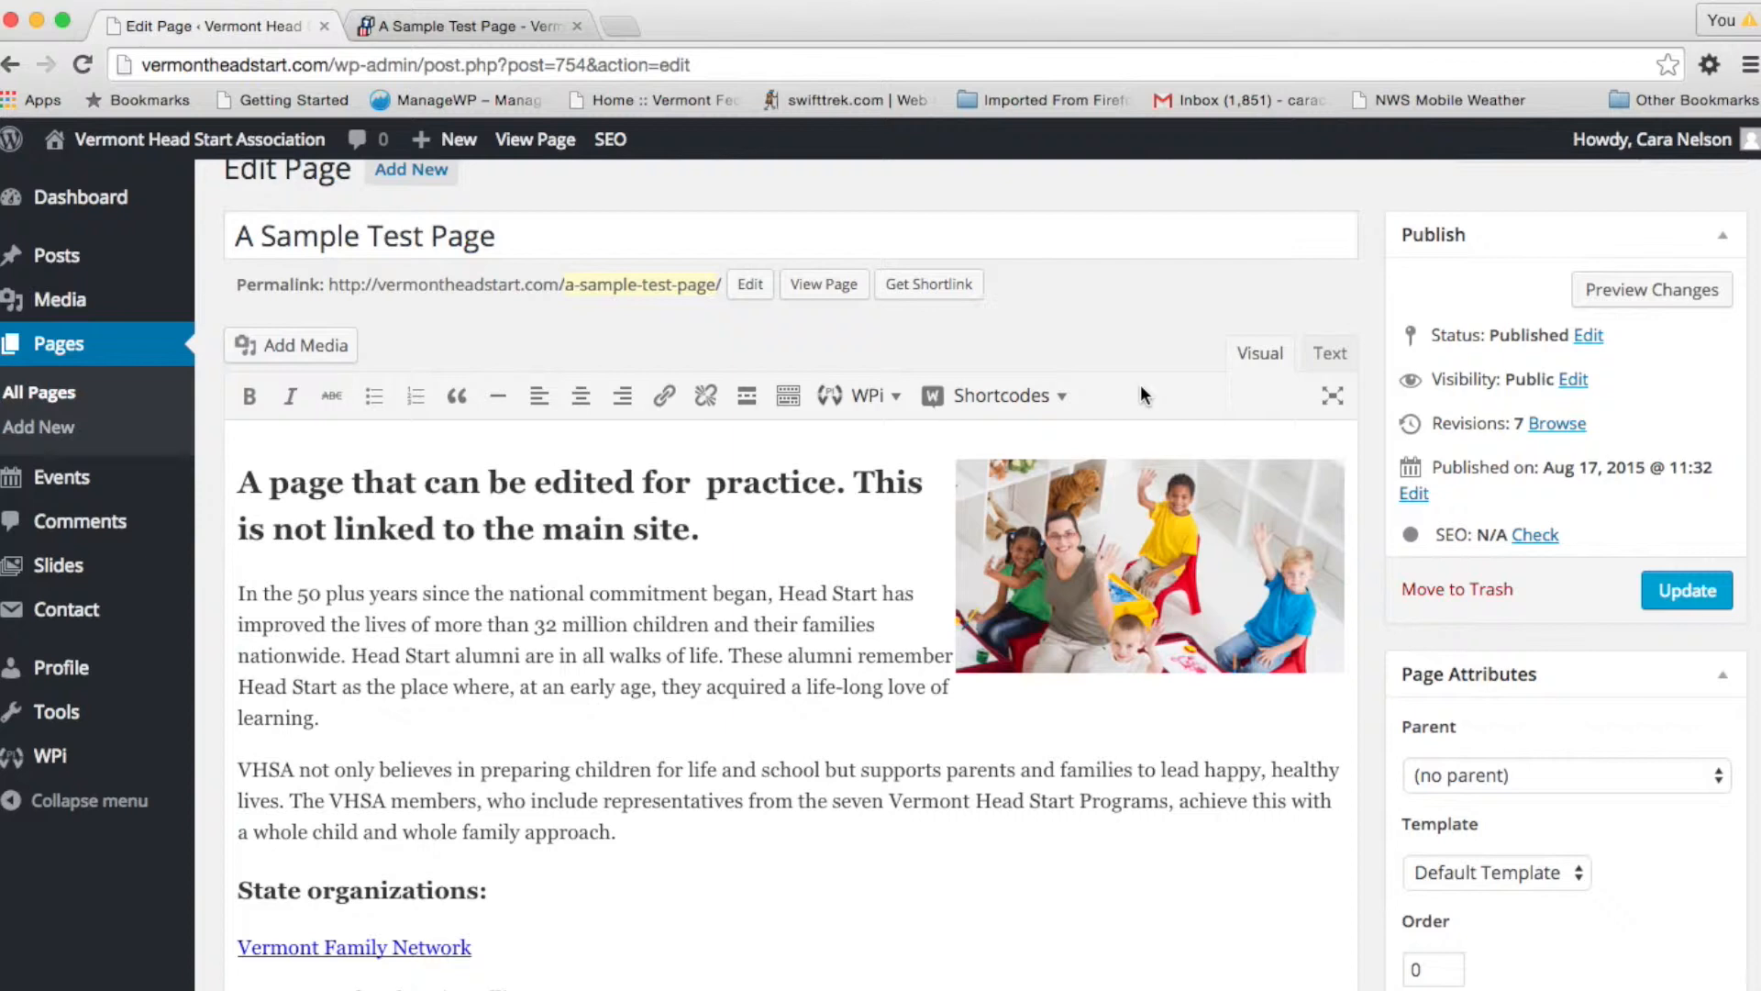
Show the editor's second row of formatting tools and view the available paragraph and heading styles
click(784, 409)
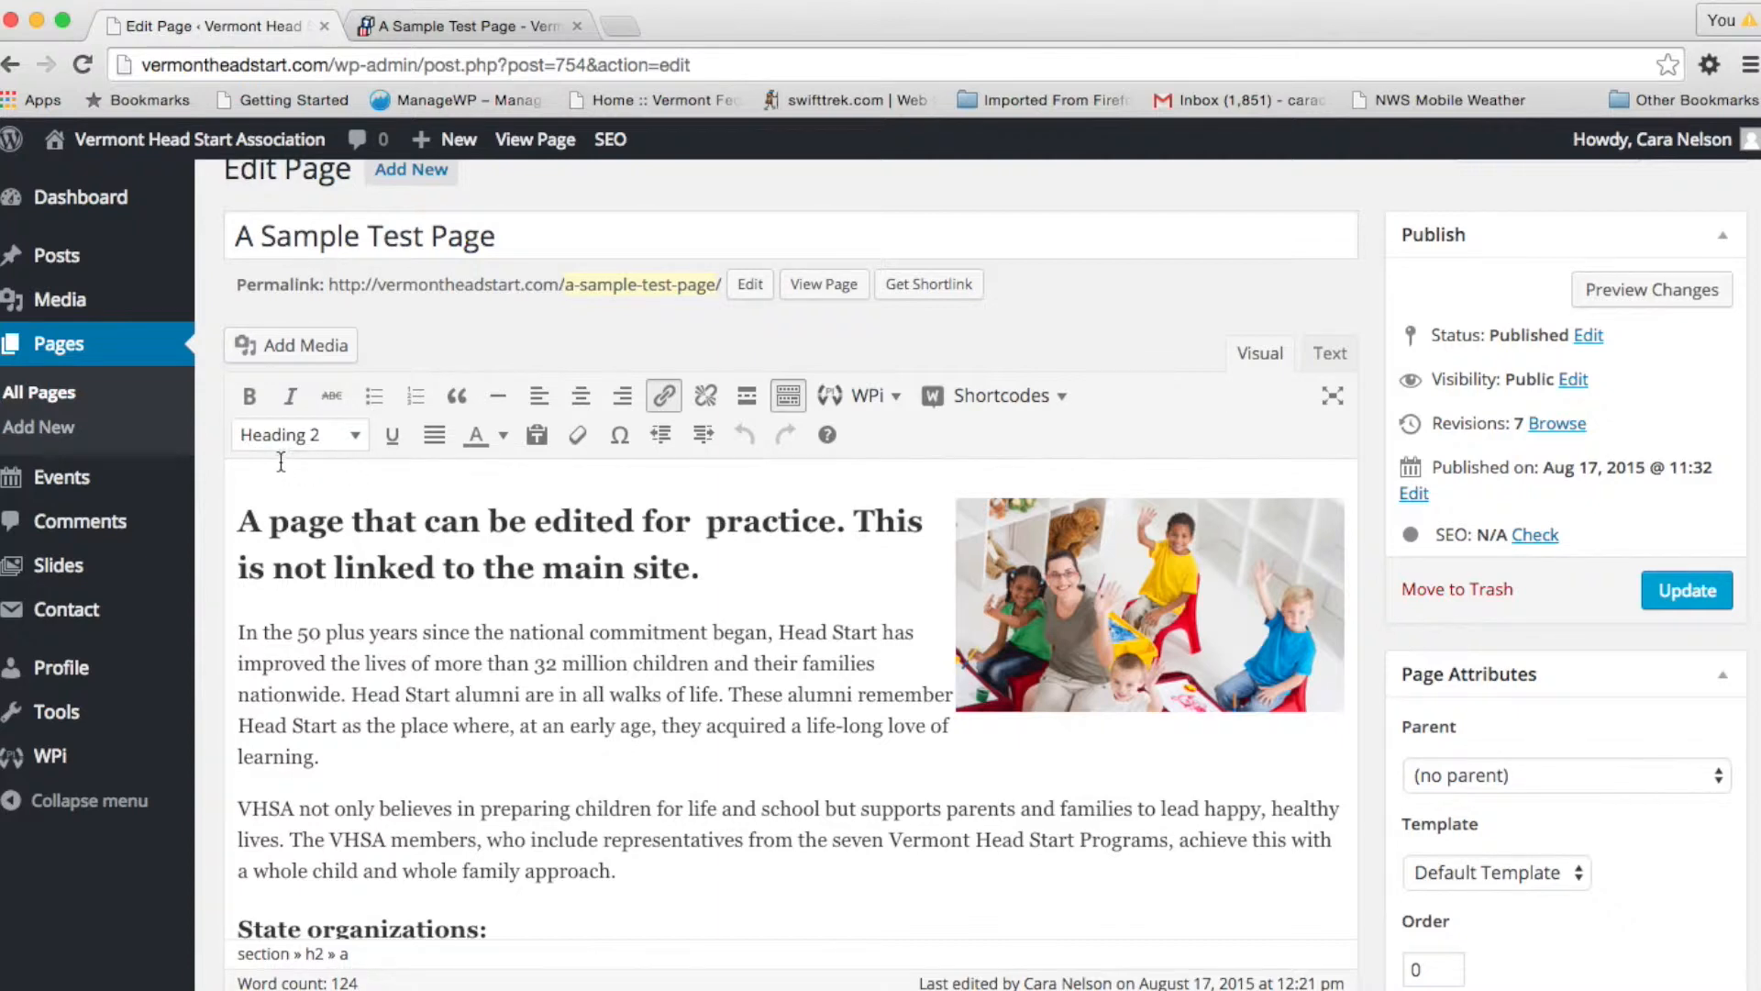
click(356, 436)
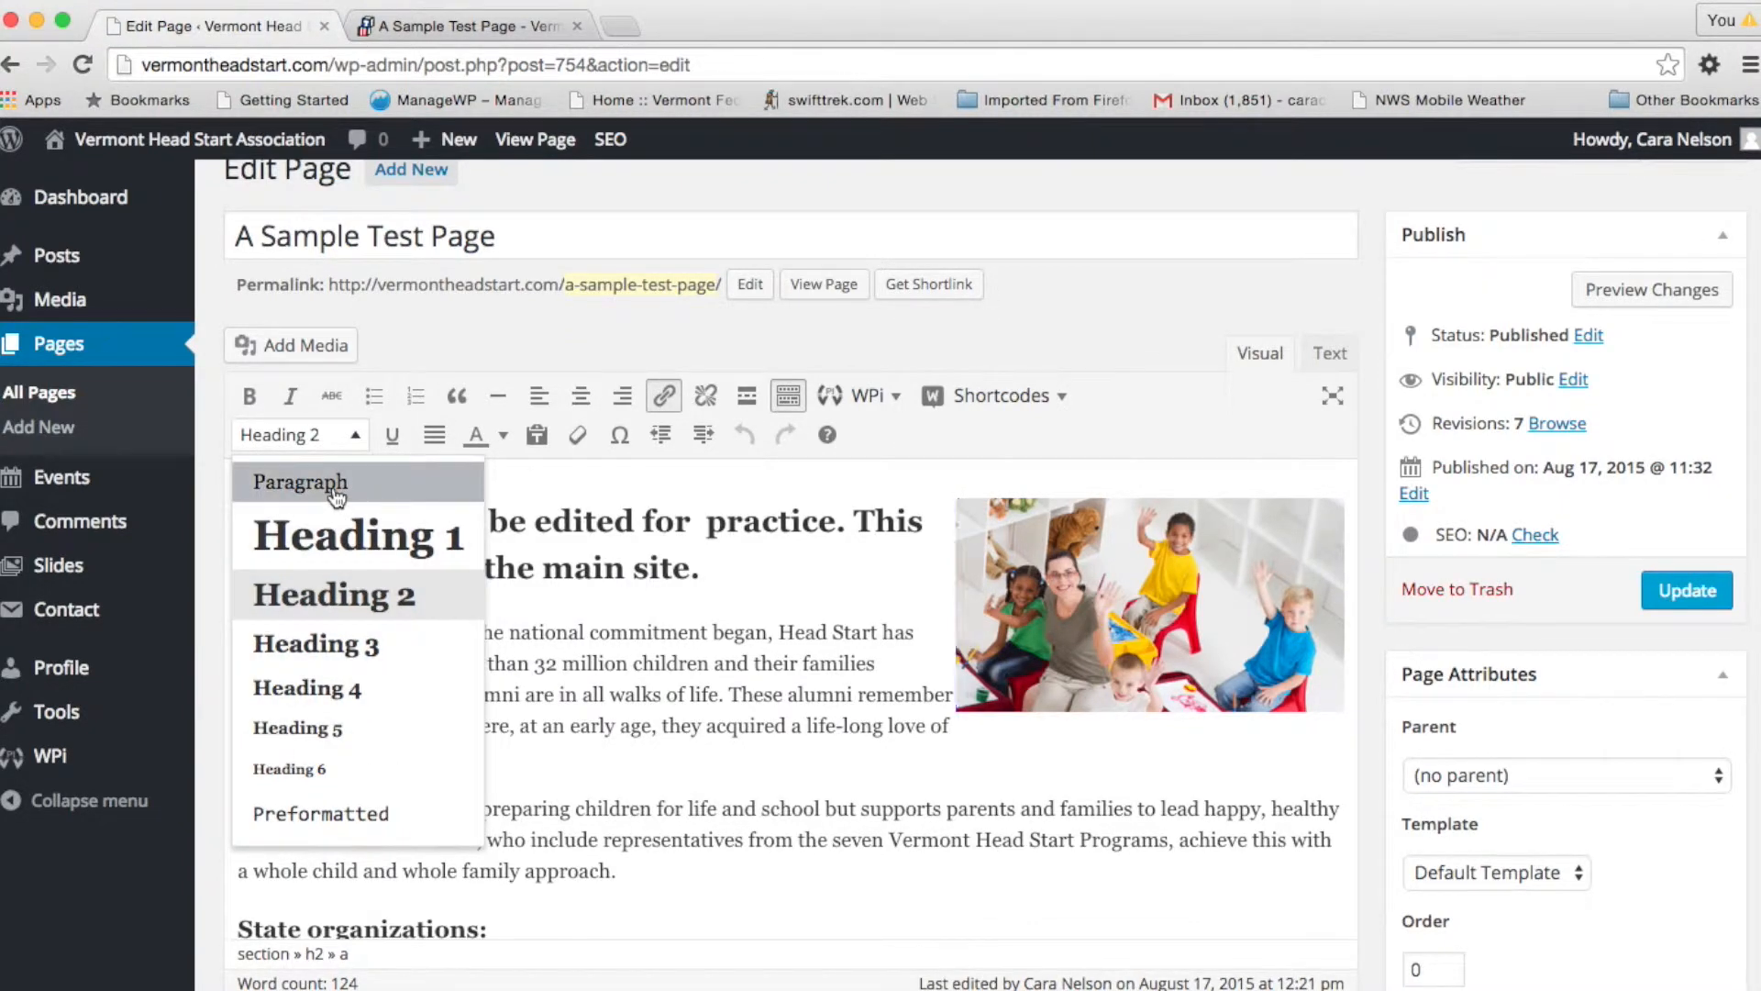
click(206, 472)
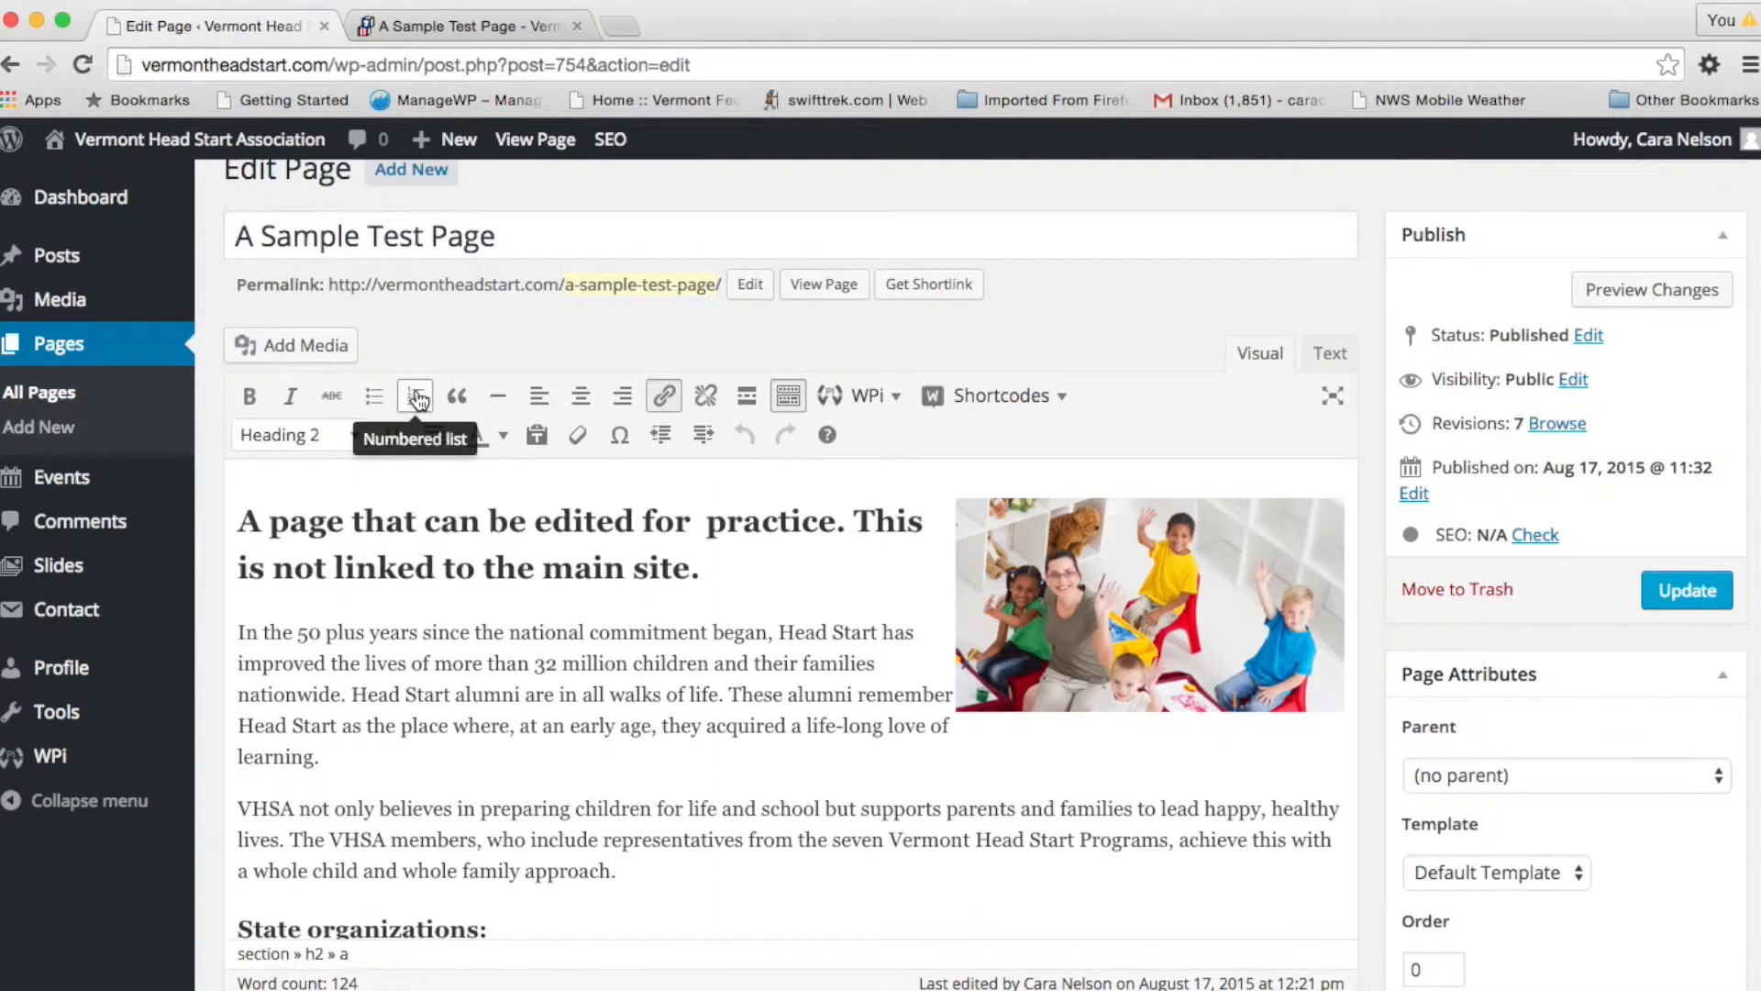
Try a numbered list and a bulleted list on the three State organizations links, and return them to plain paragraphs
scroll(438, 629, down, 6)
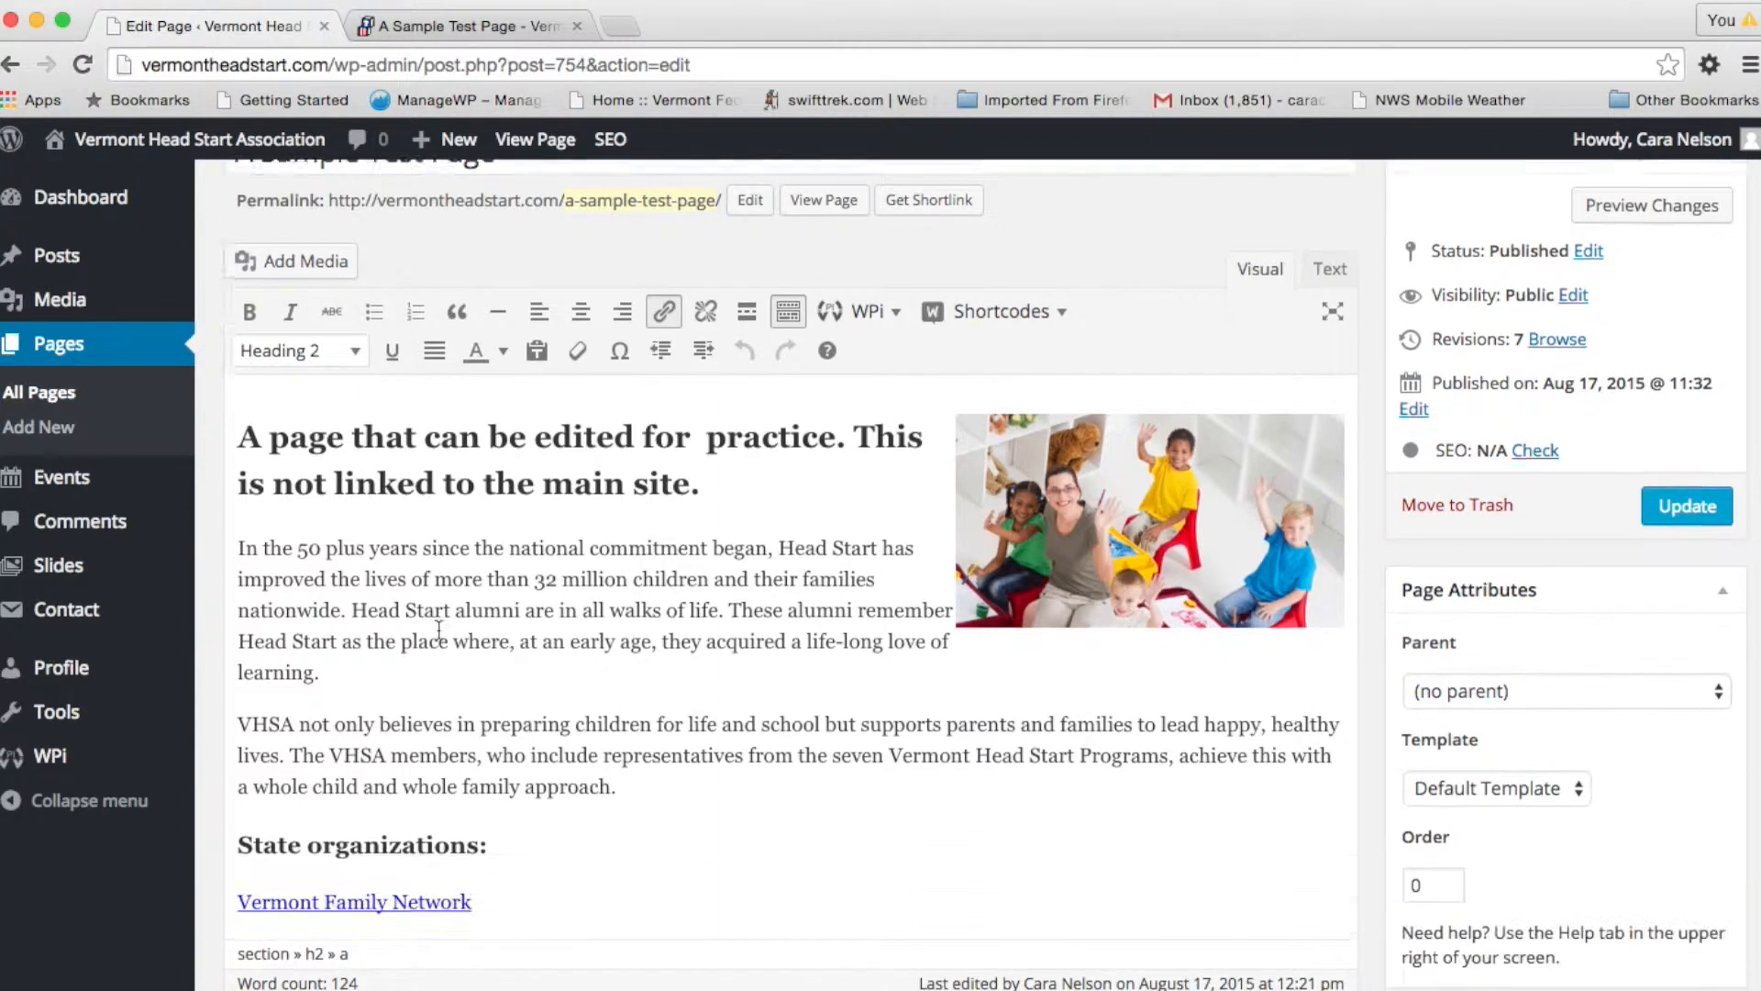
triple_click(460, 547)
drag(274, 500, 166, 435)
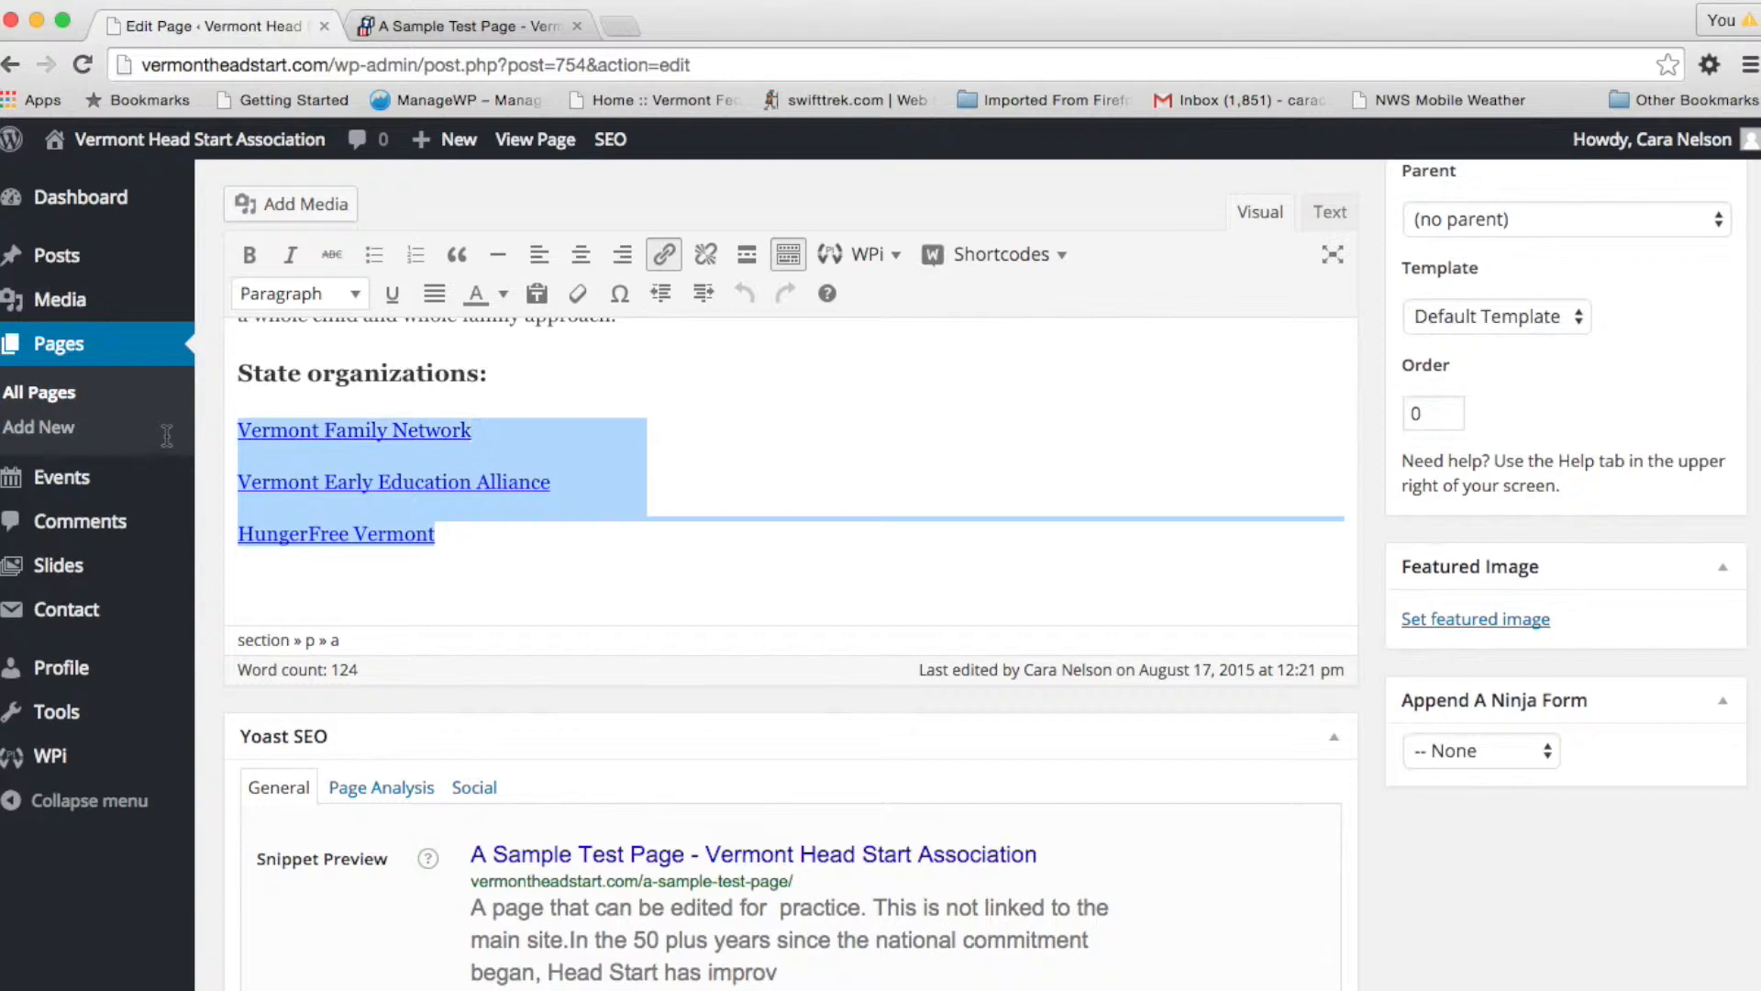
click(415, 256)
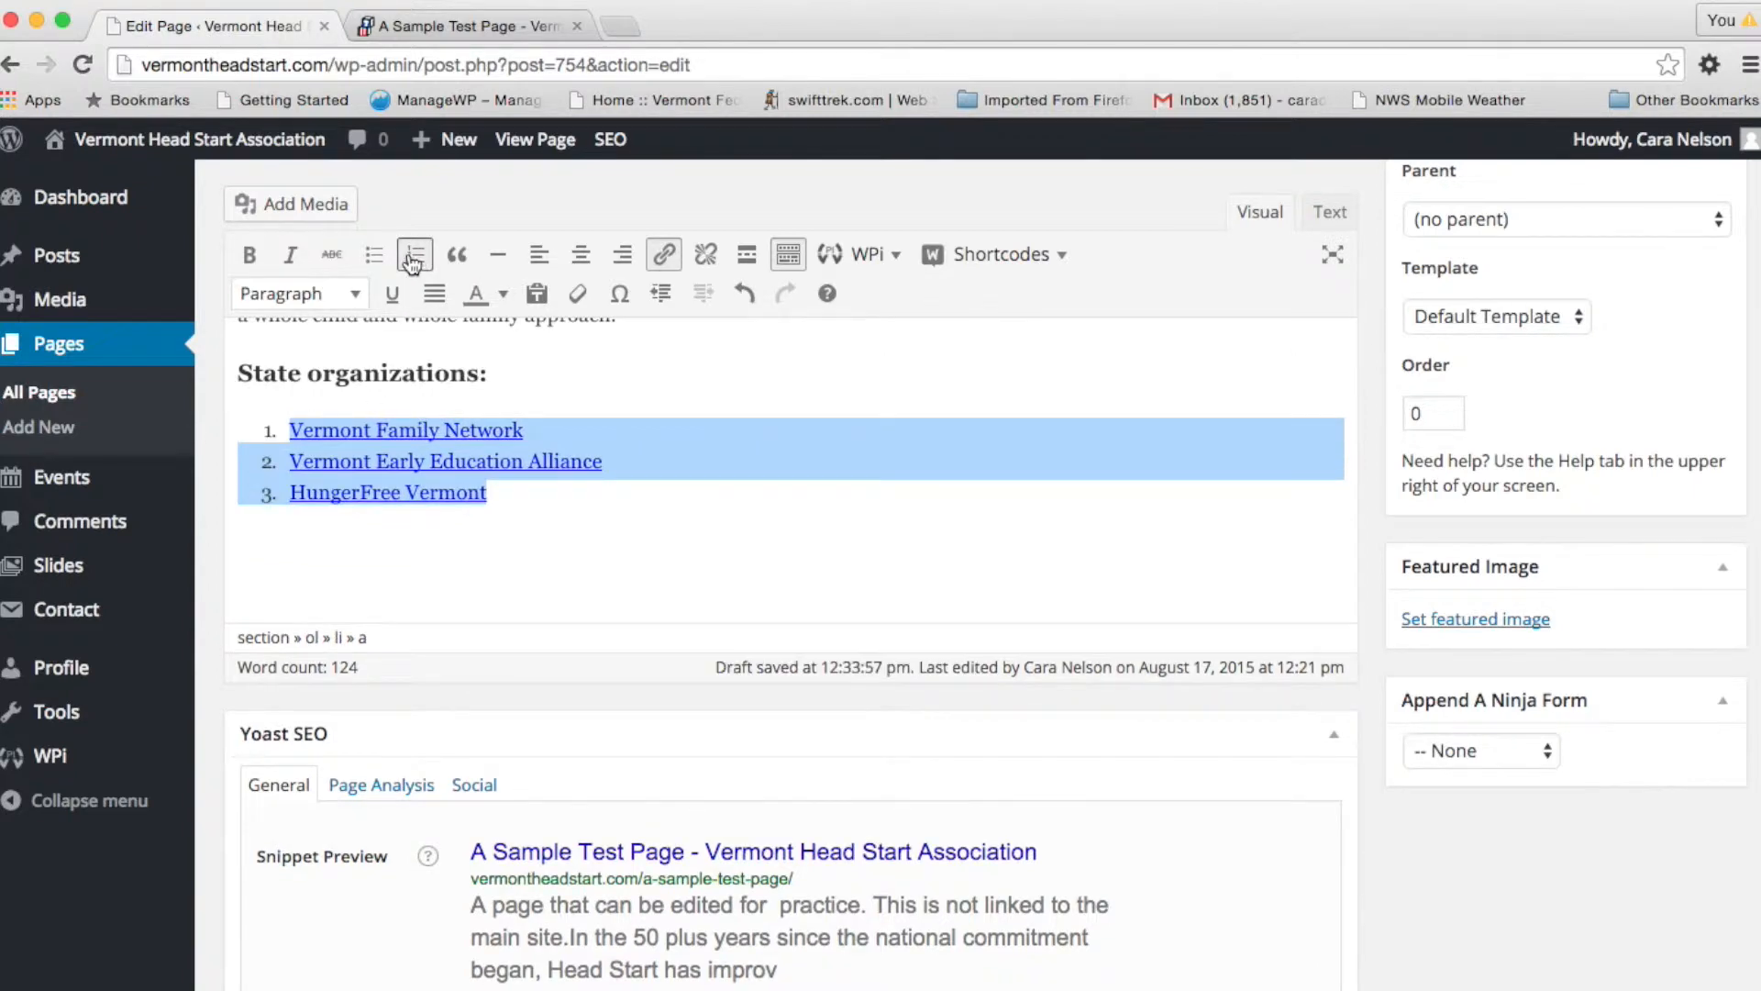
click(379, 257)
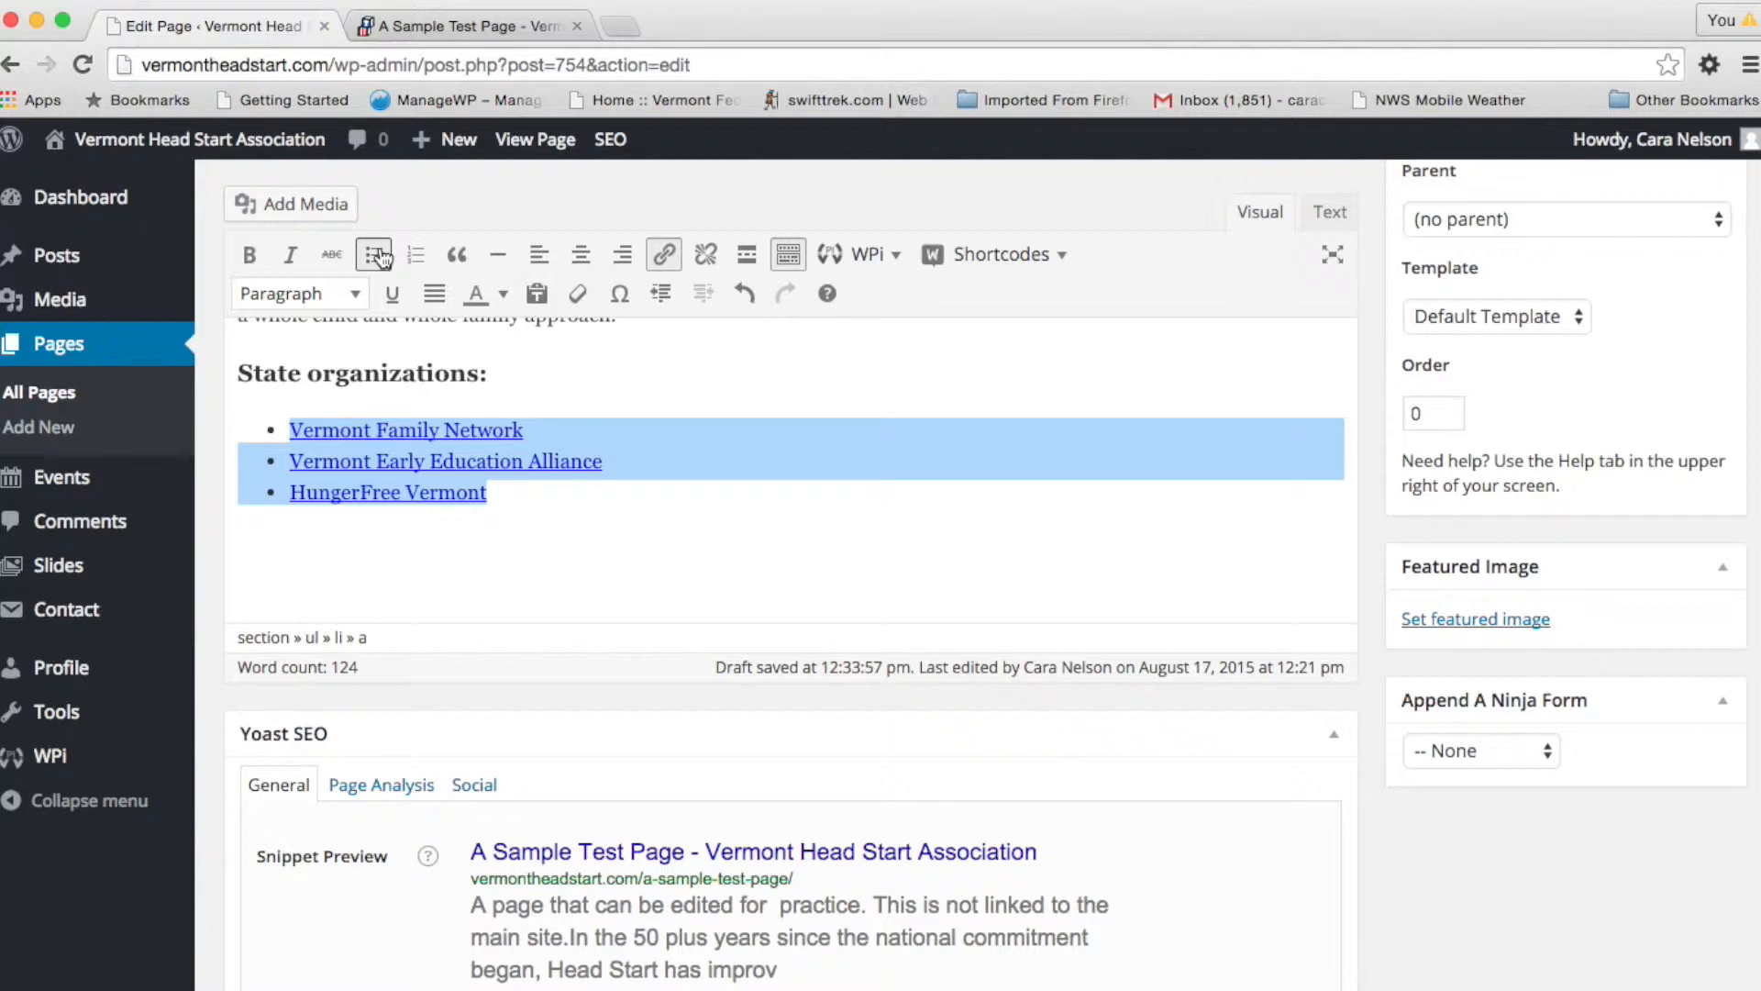
click(379, 256)
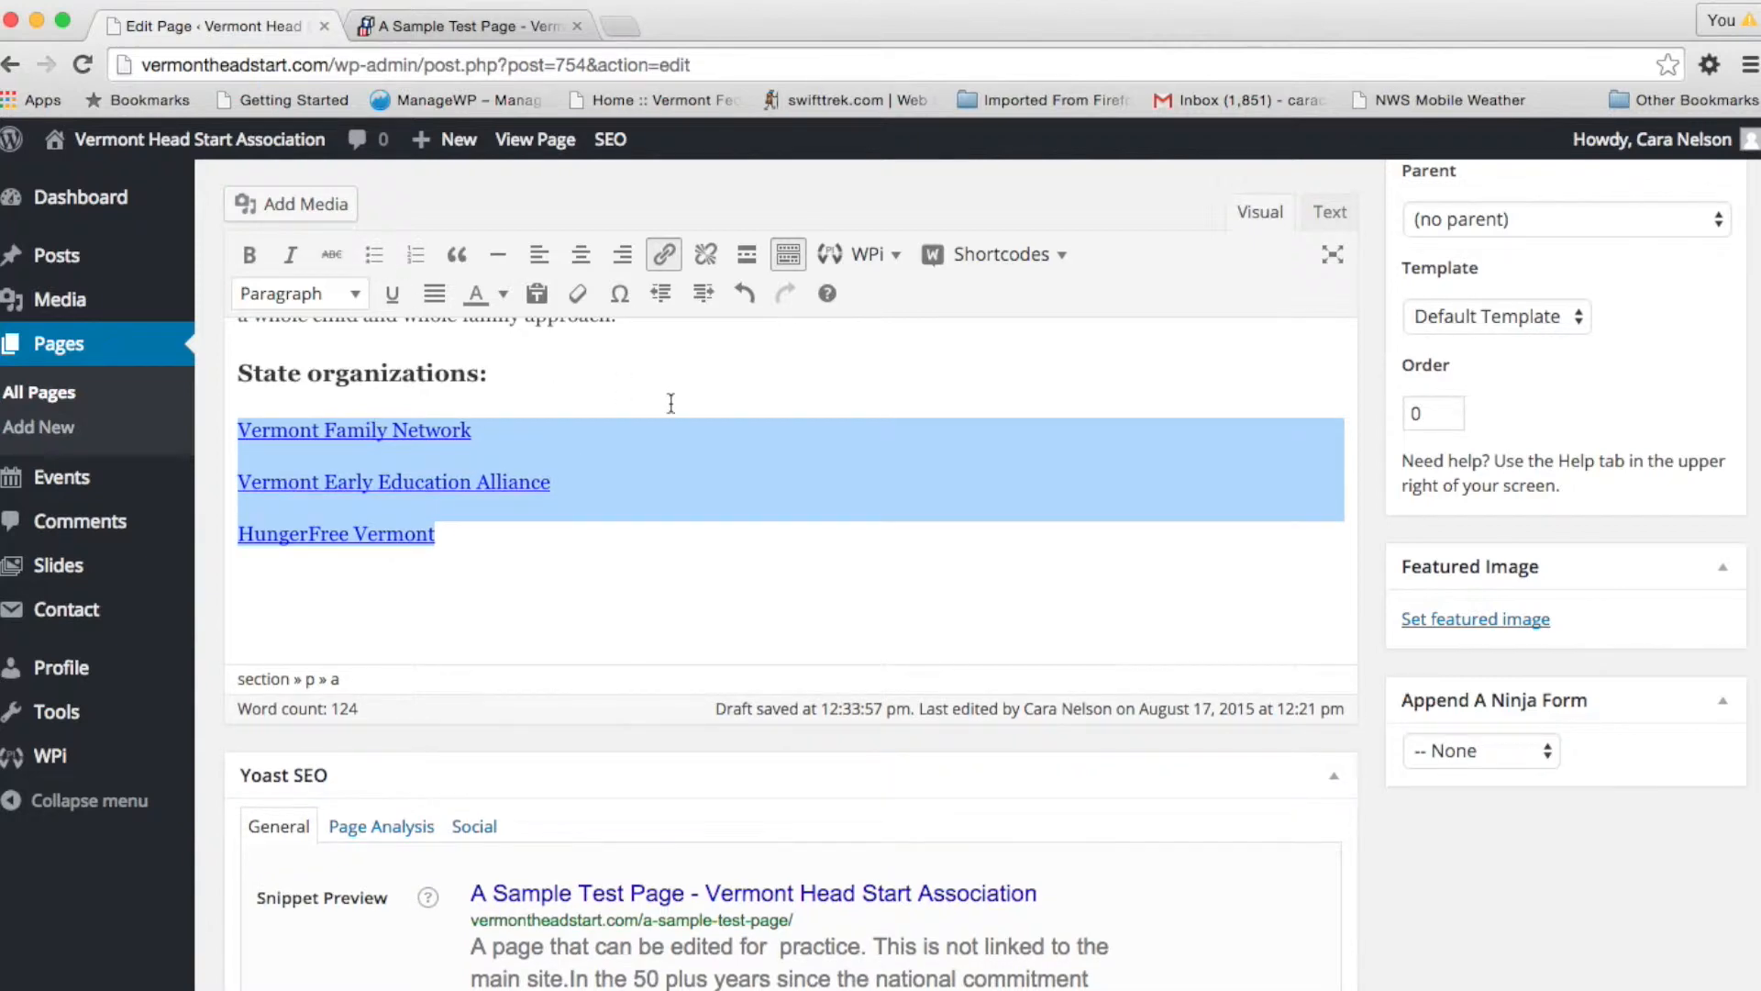
Check the text styles used for the main heading, the first body paragraph and the State organizations heading
scroll(670, 399, up, 6)
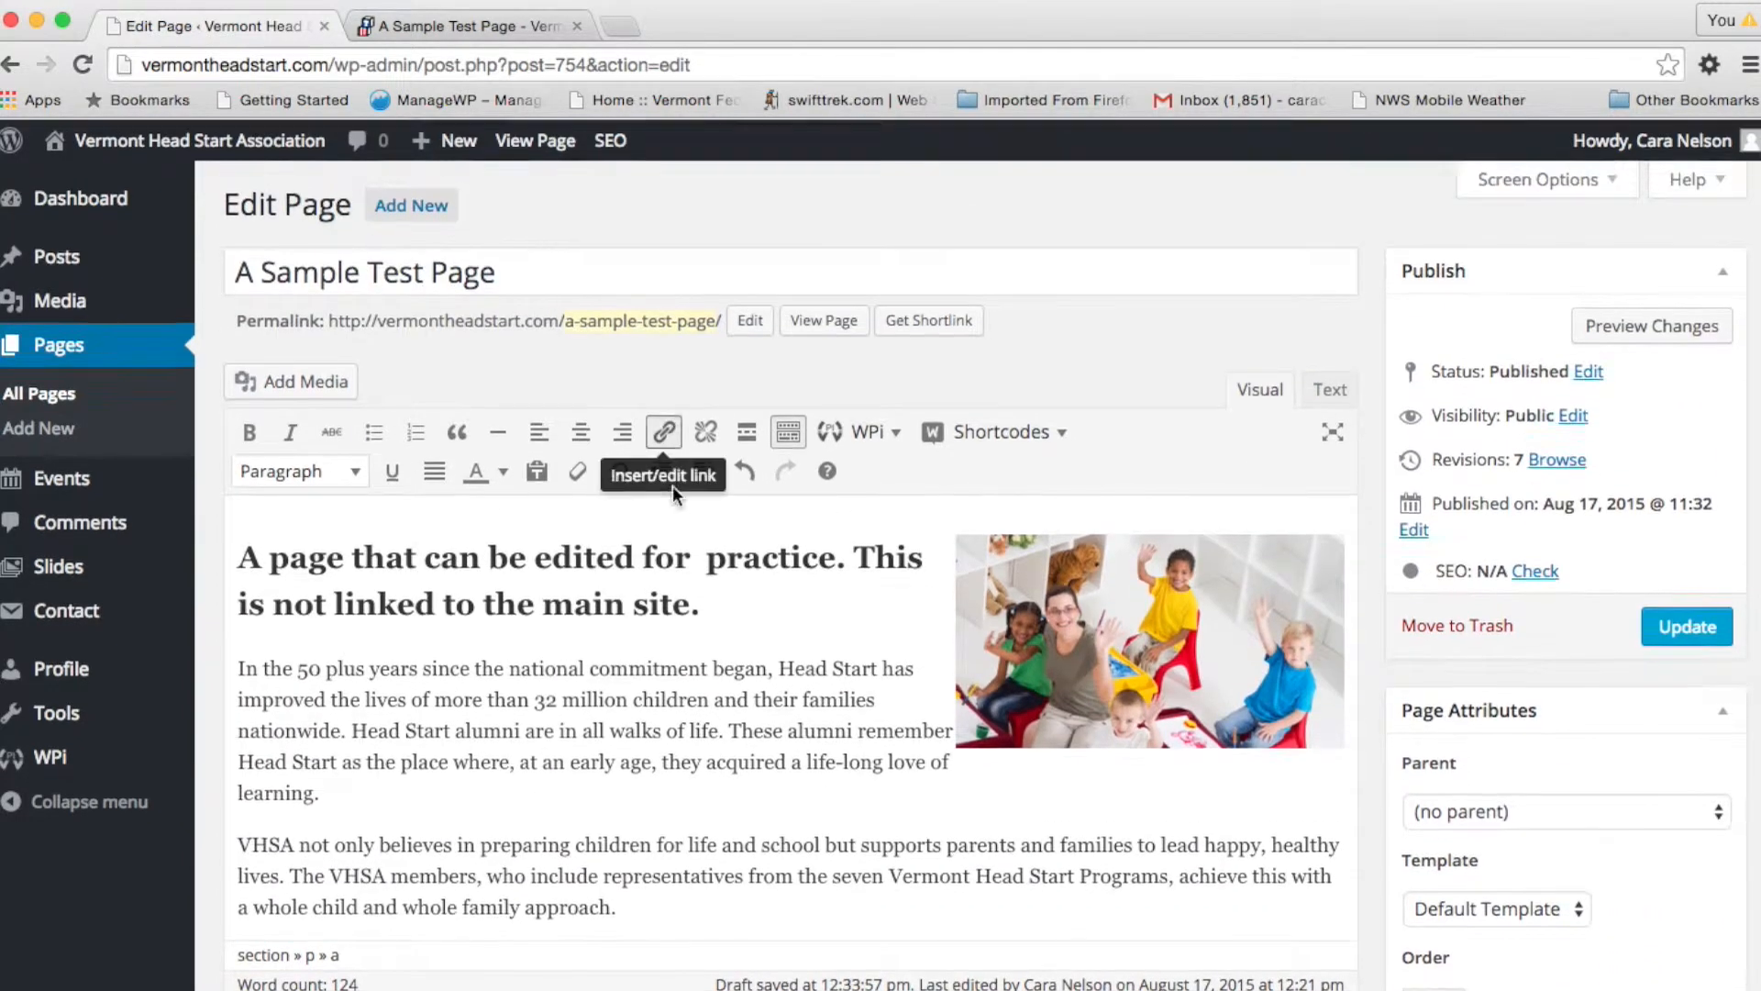
click(699, 601)
drag(699, 601, 227, 549)
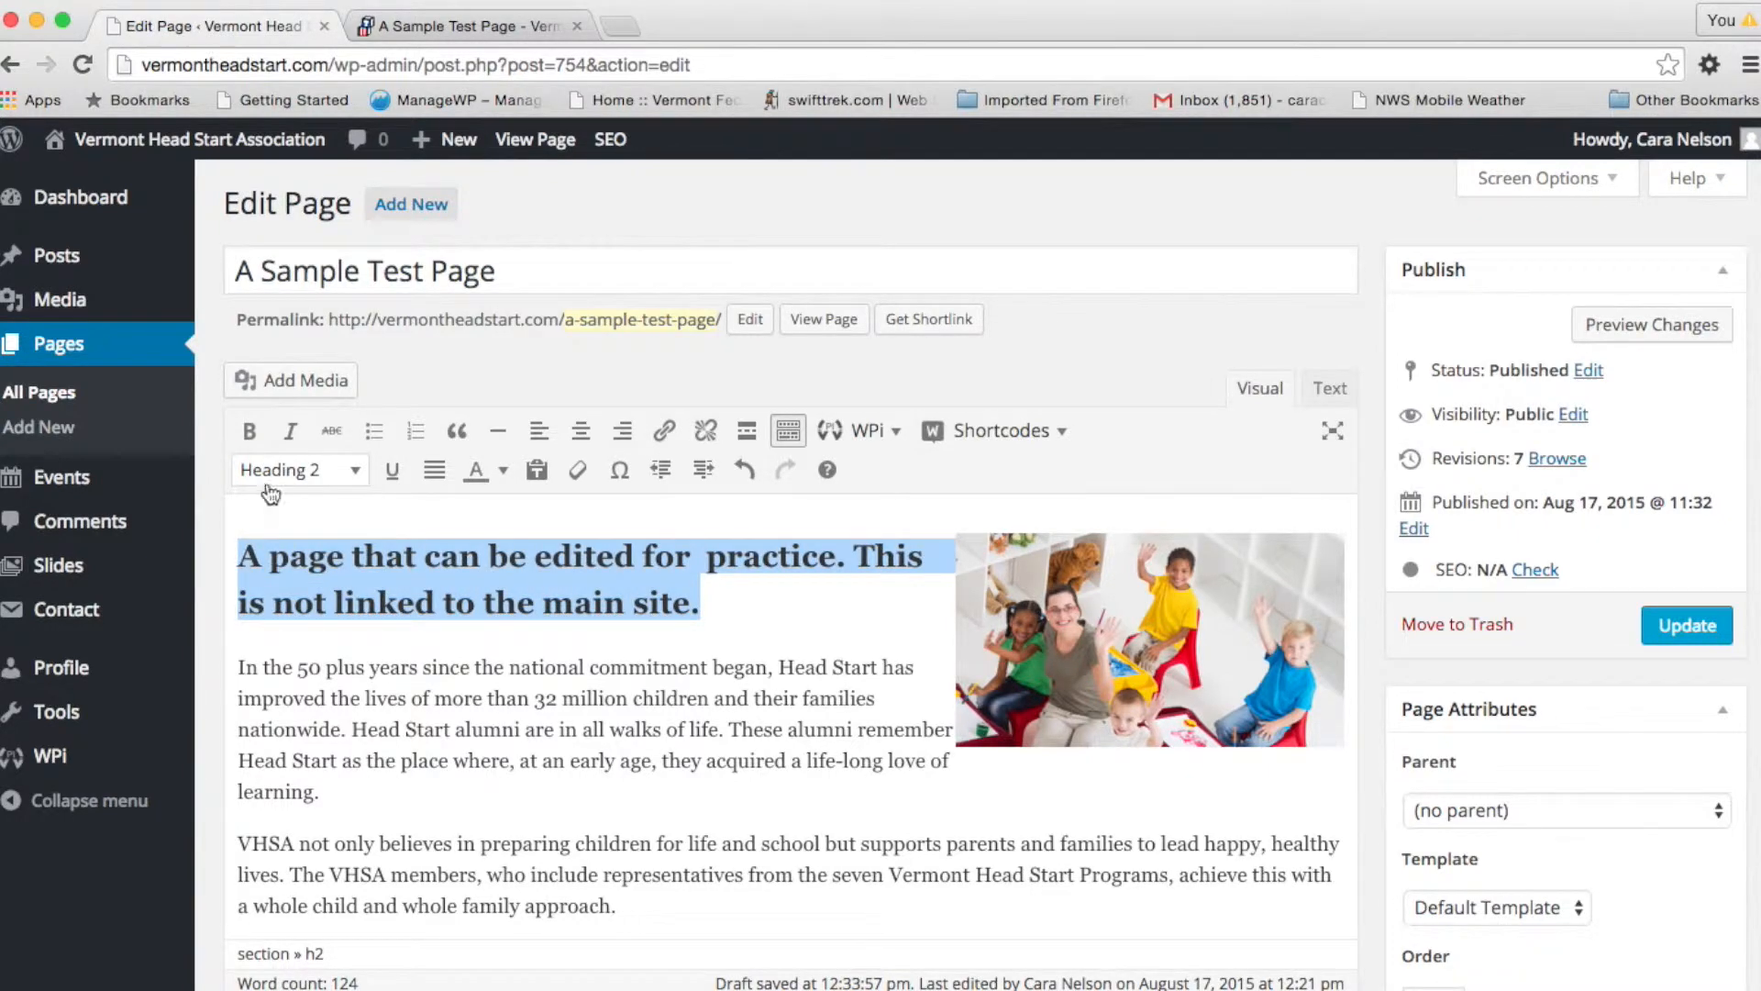
drag(444, 730, 299, 667)
scroll(348, 692, down, 3)
drag(496, 844, 228, 830)
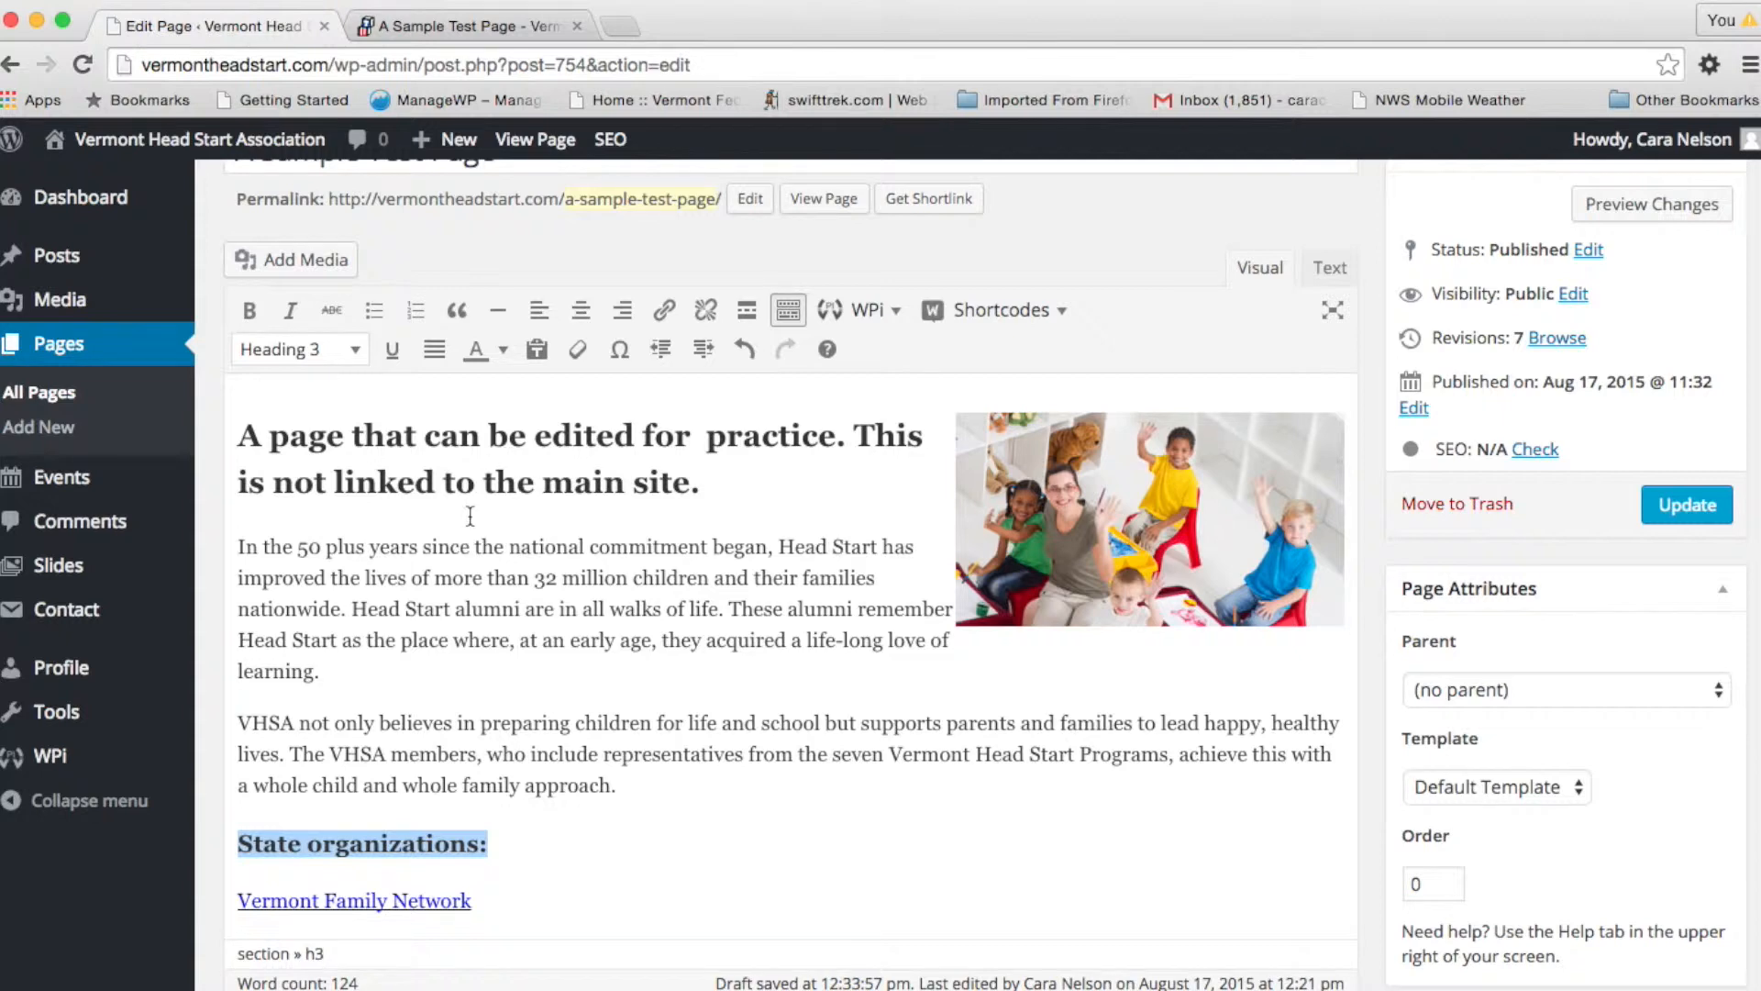
Compare the main heading's style with the State organizations heading and change the latter to Heading 2
drag(558, 469, 214, 434)
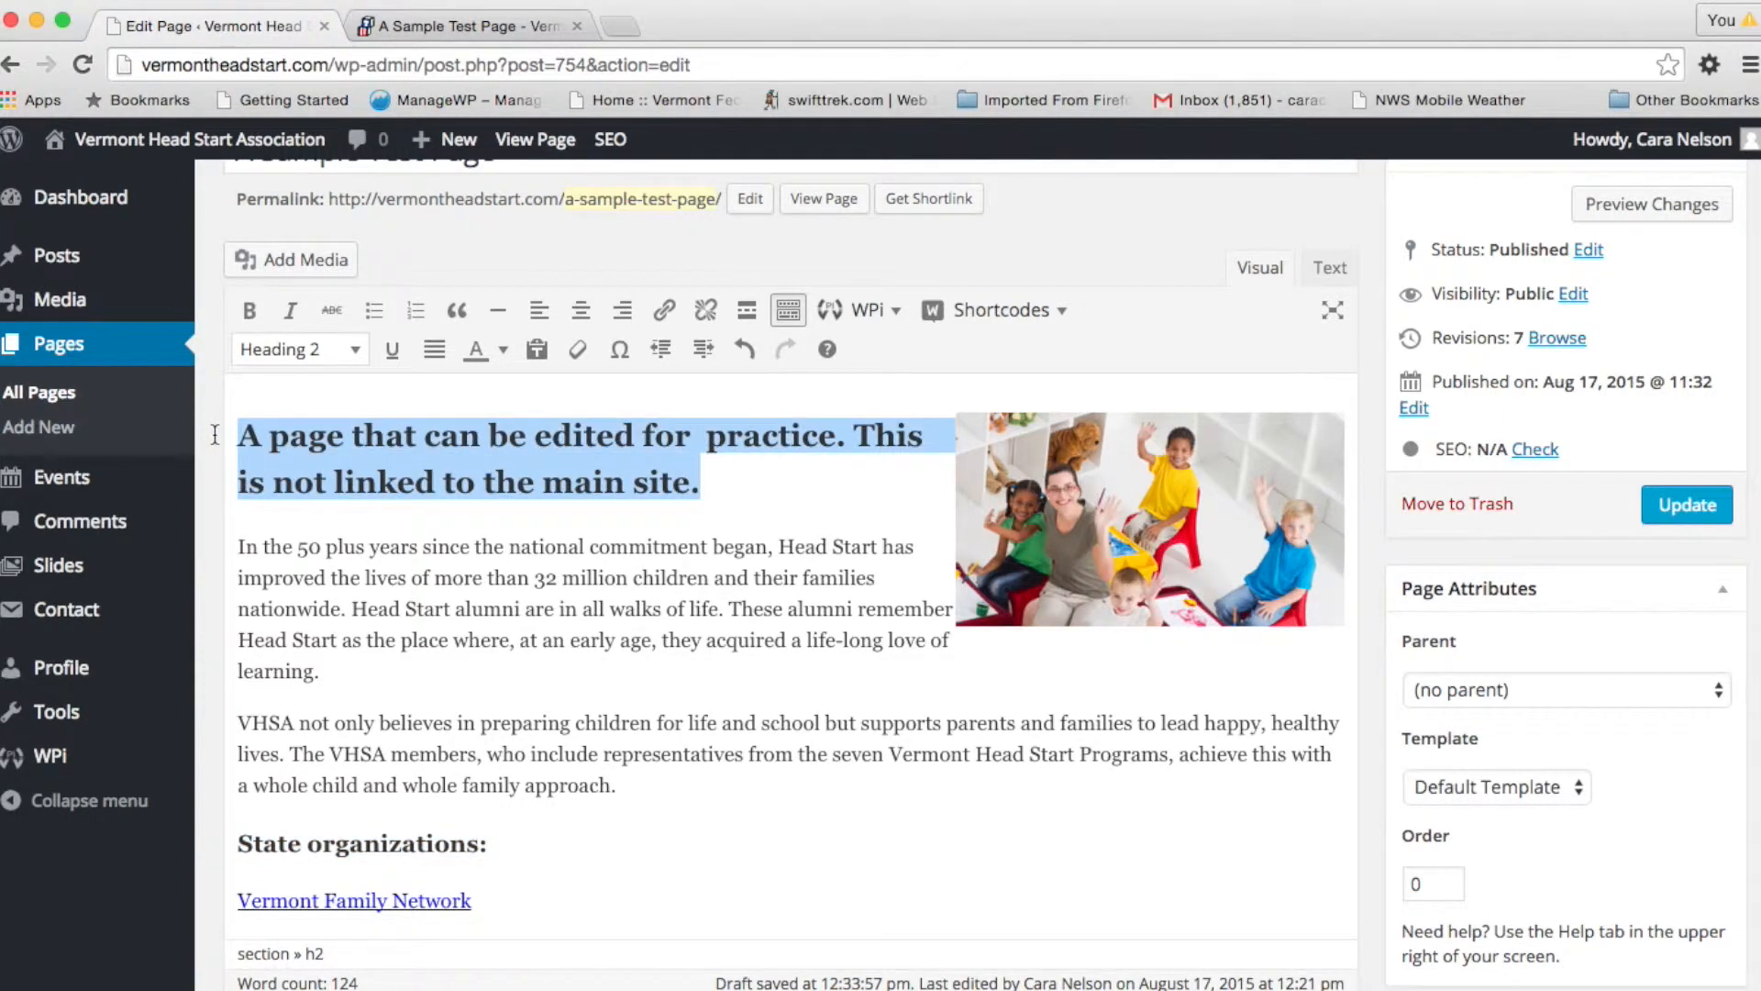
drag(492, 849, 212, 838)
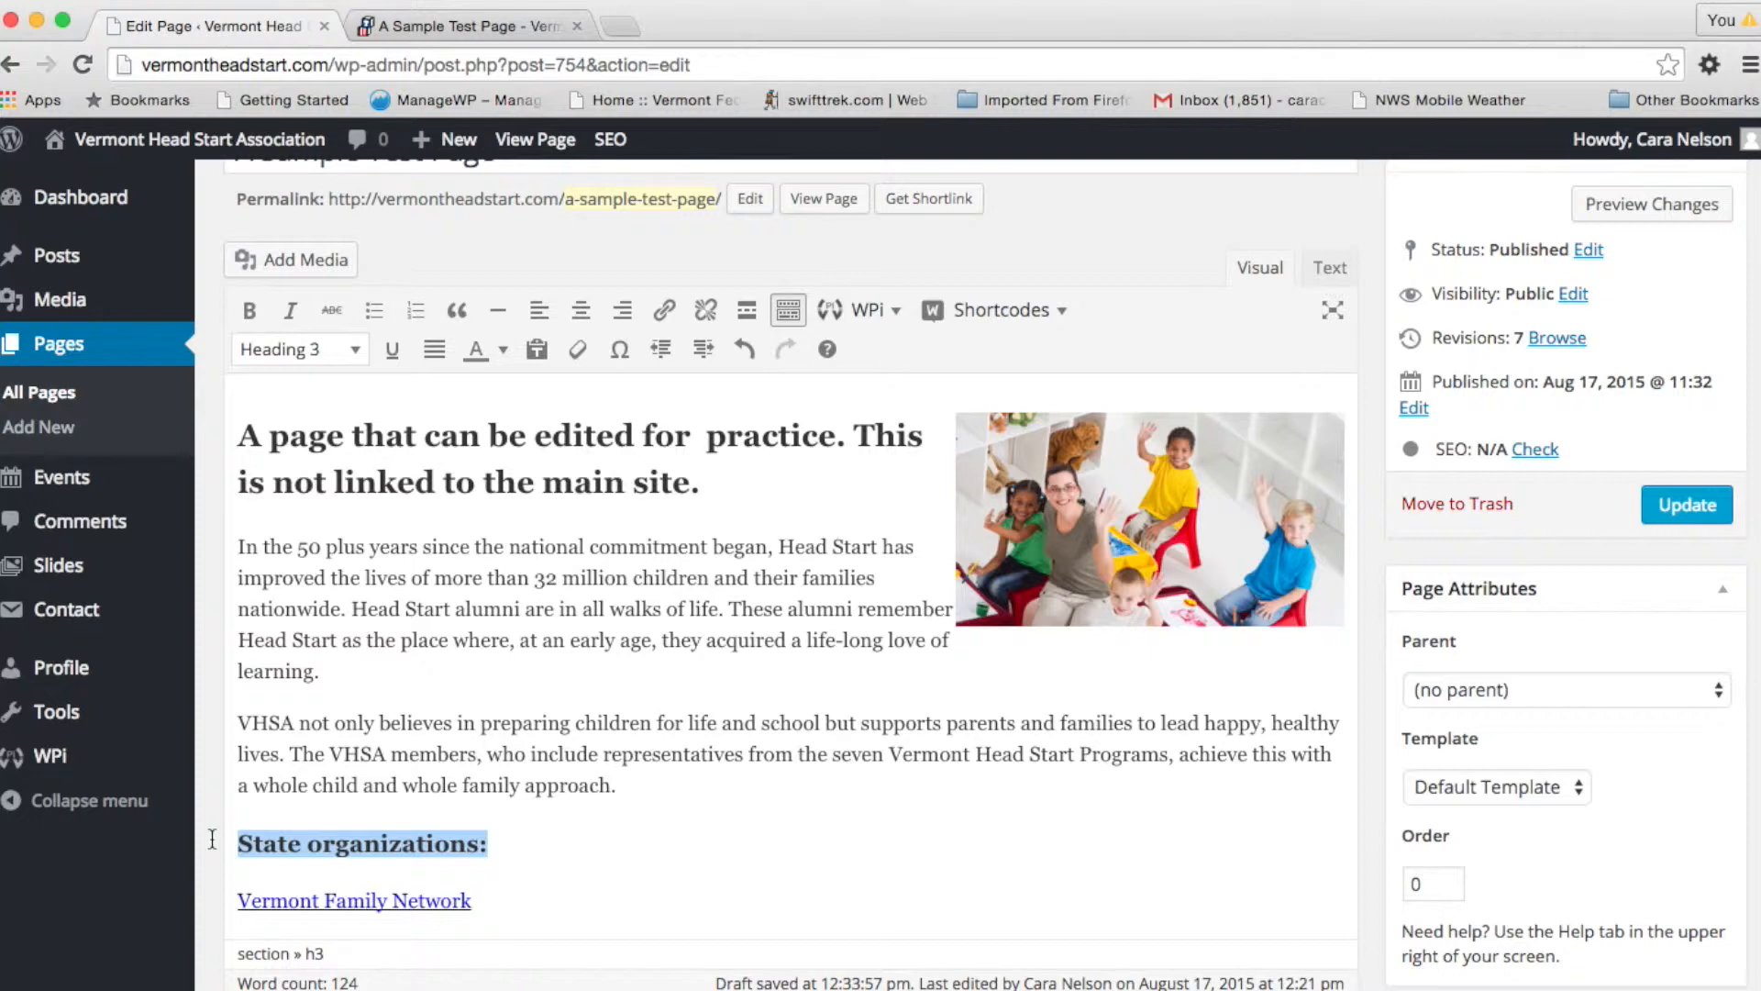
click(358, 357)
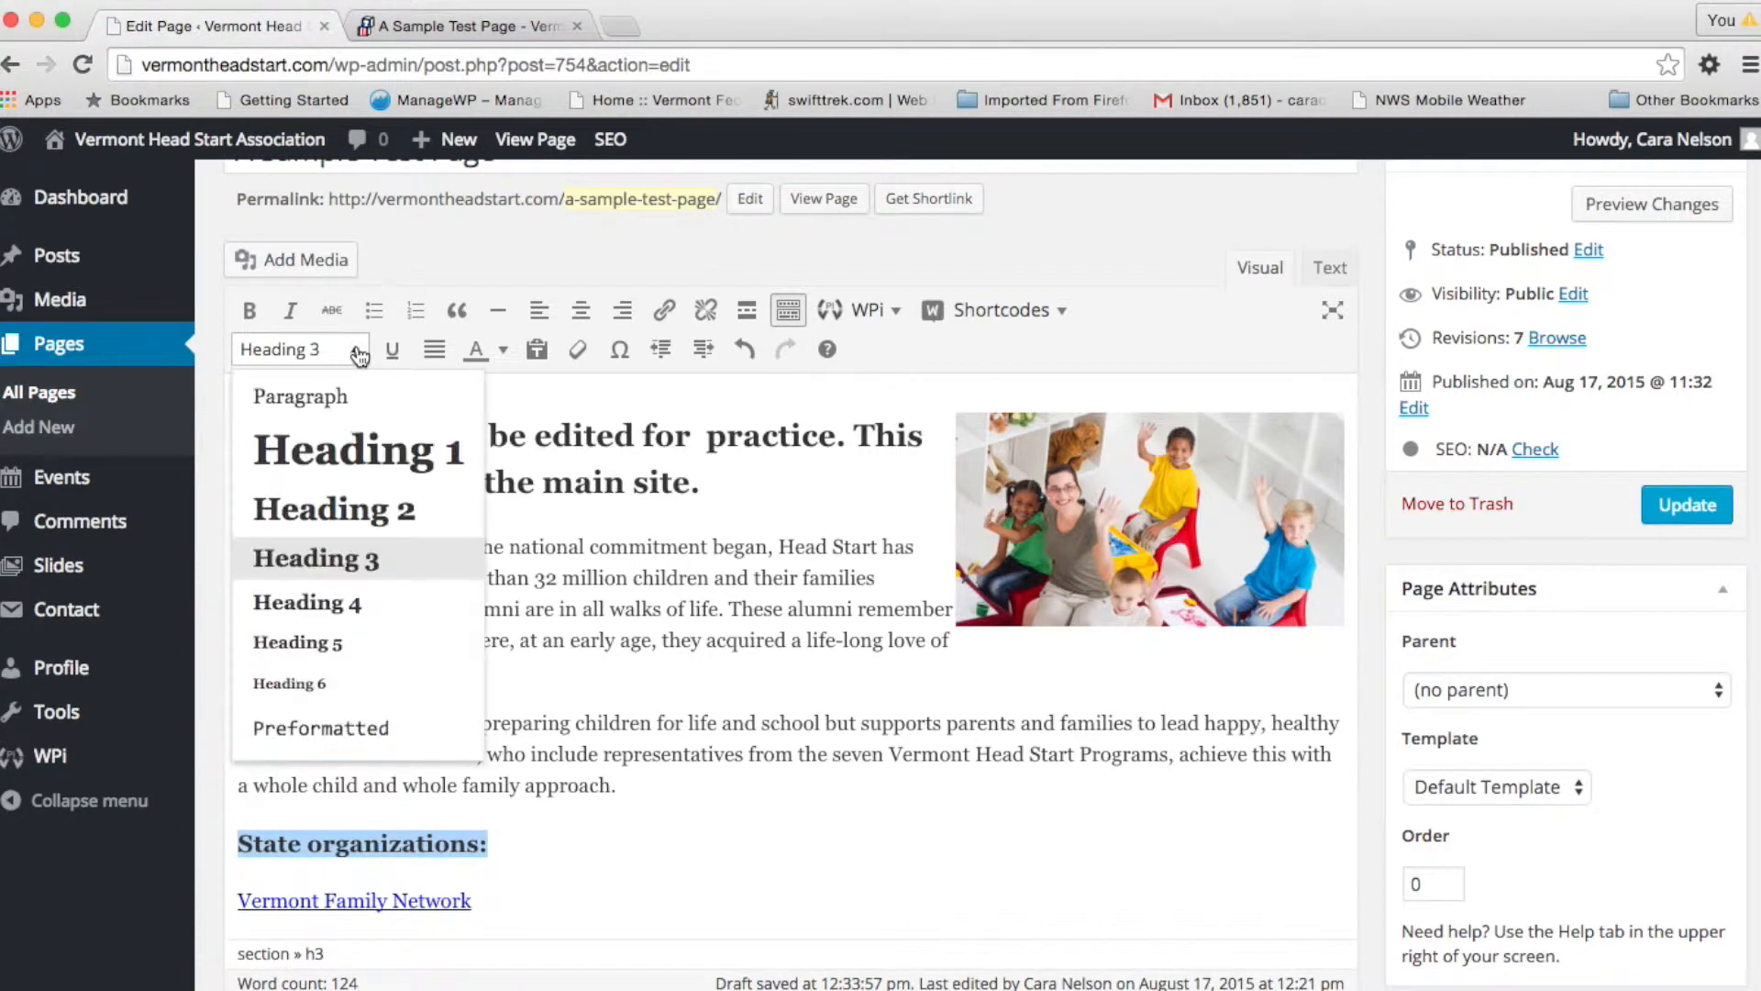
click(348, 505)
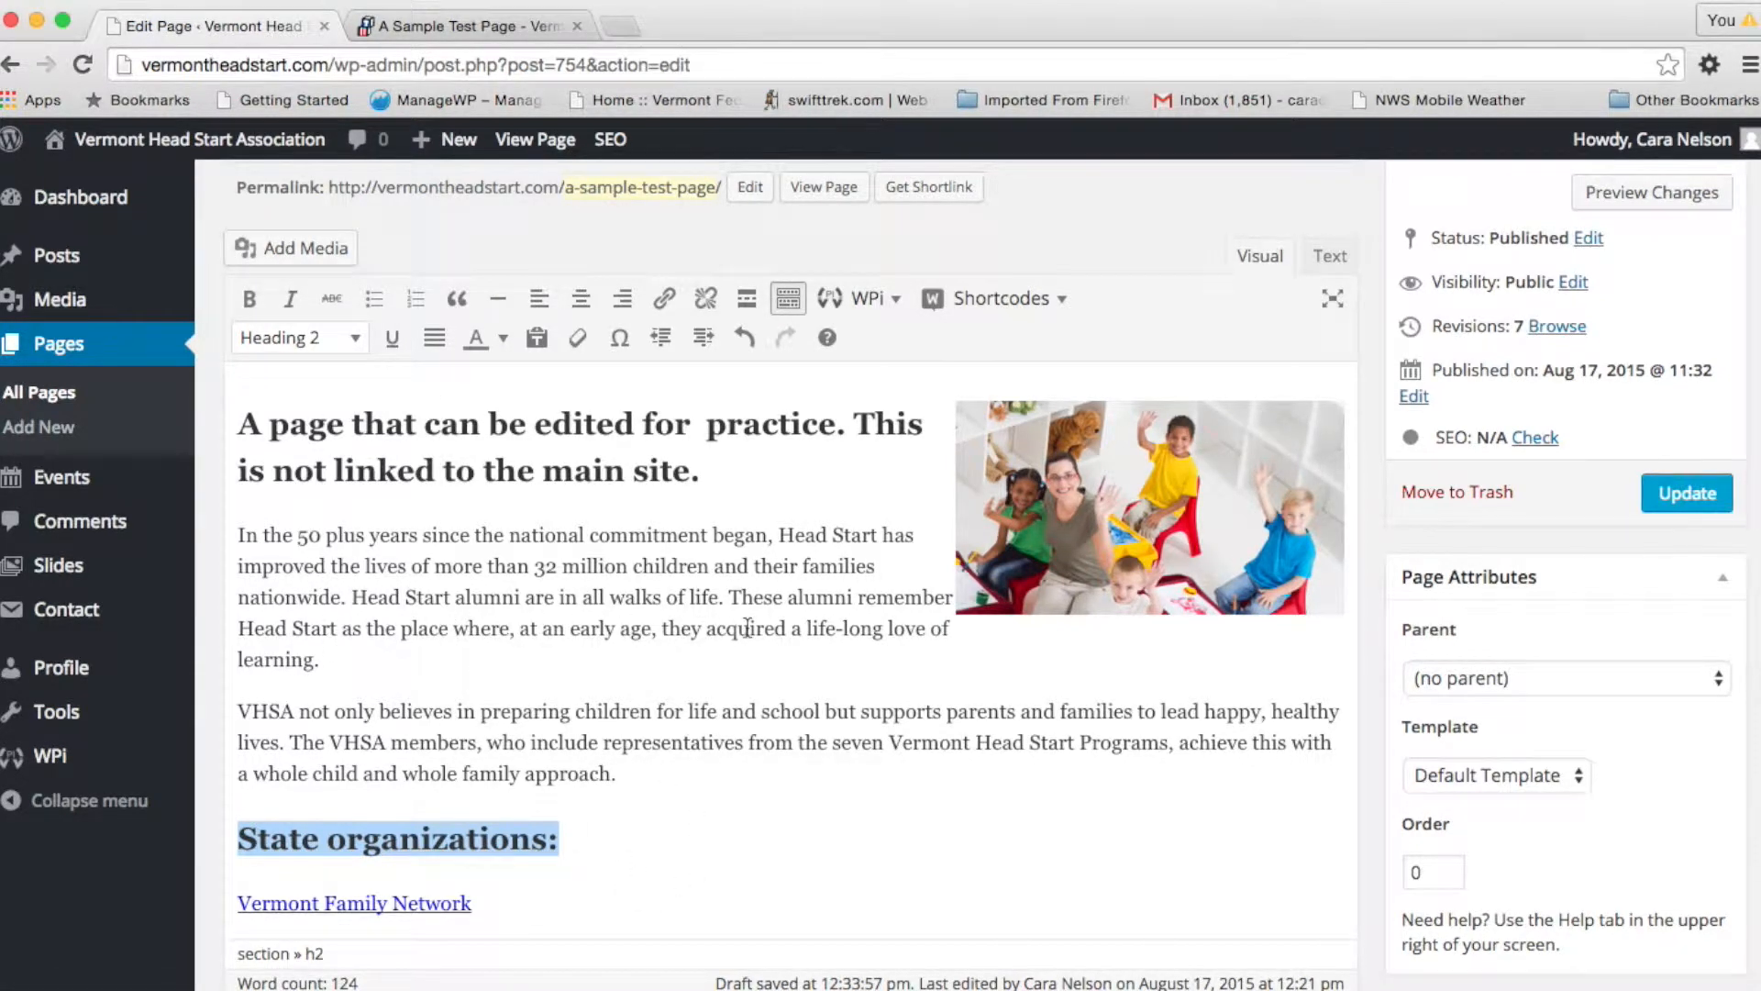
Make the phrase "place where, at an early age, they acquired" in the first body paragraph bold and italic
drag(787, 628, 400, 636)
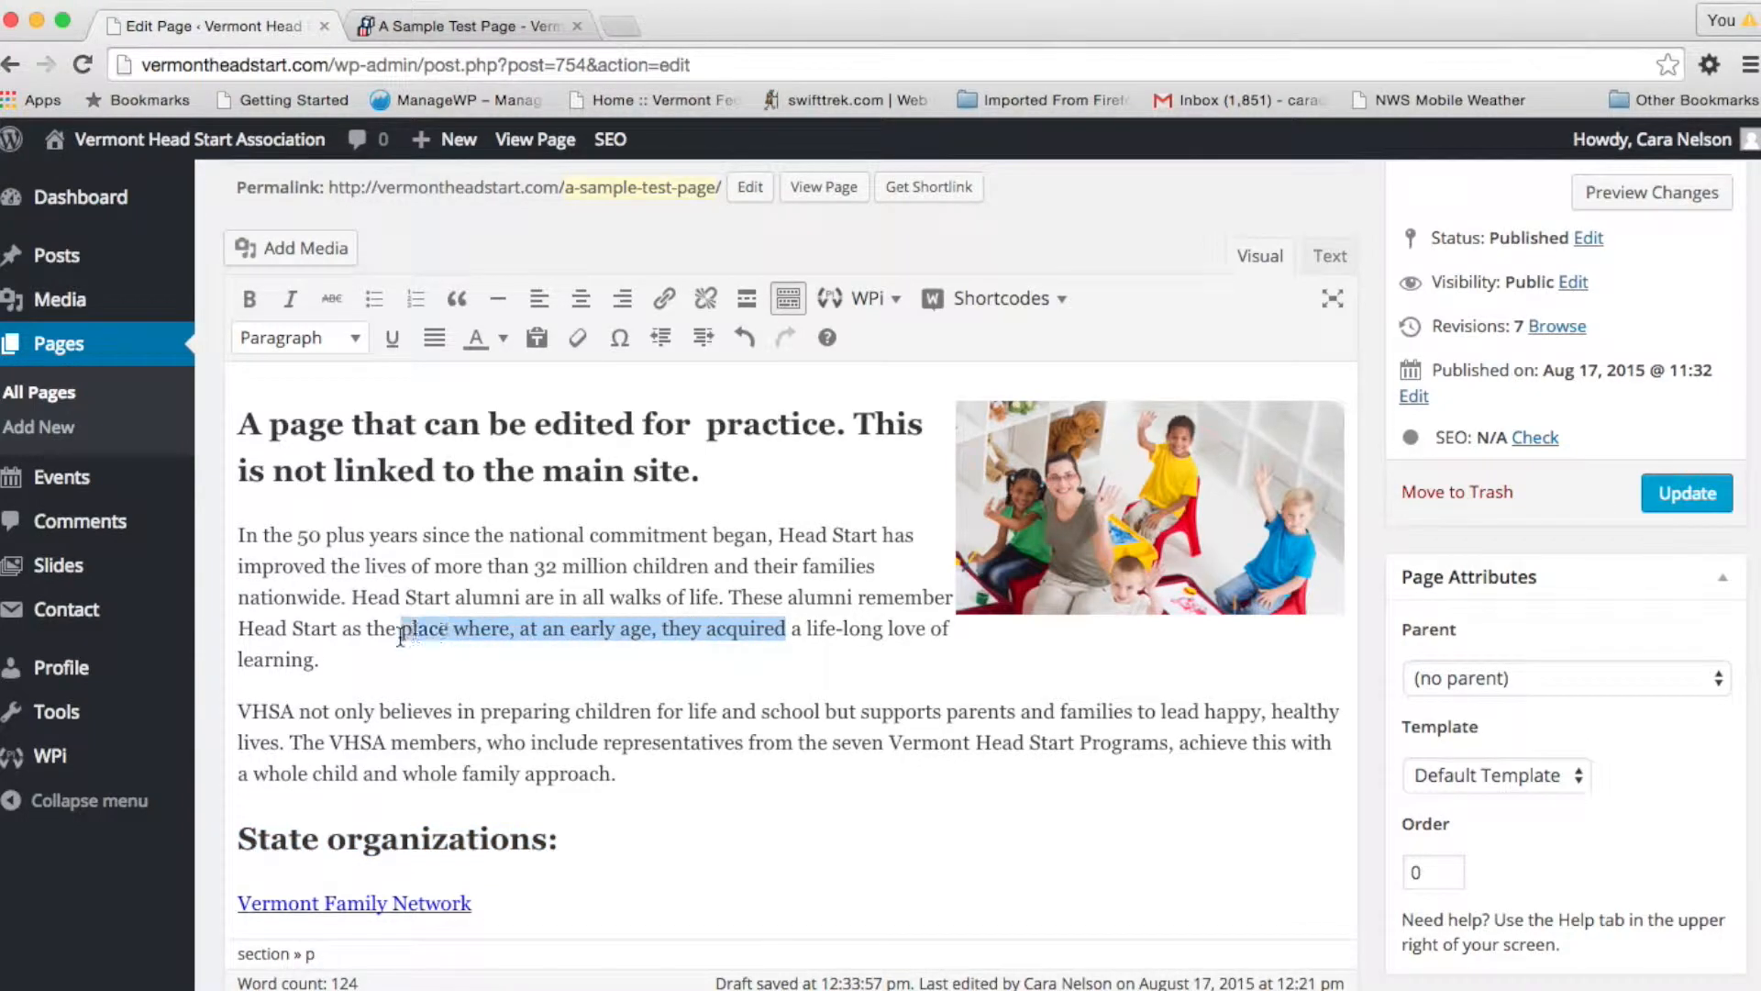
click(249, 299)
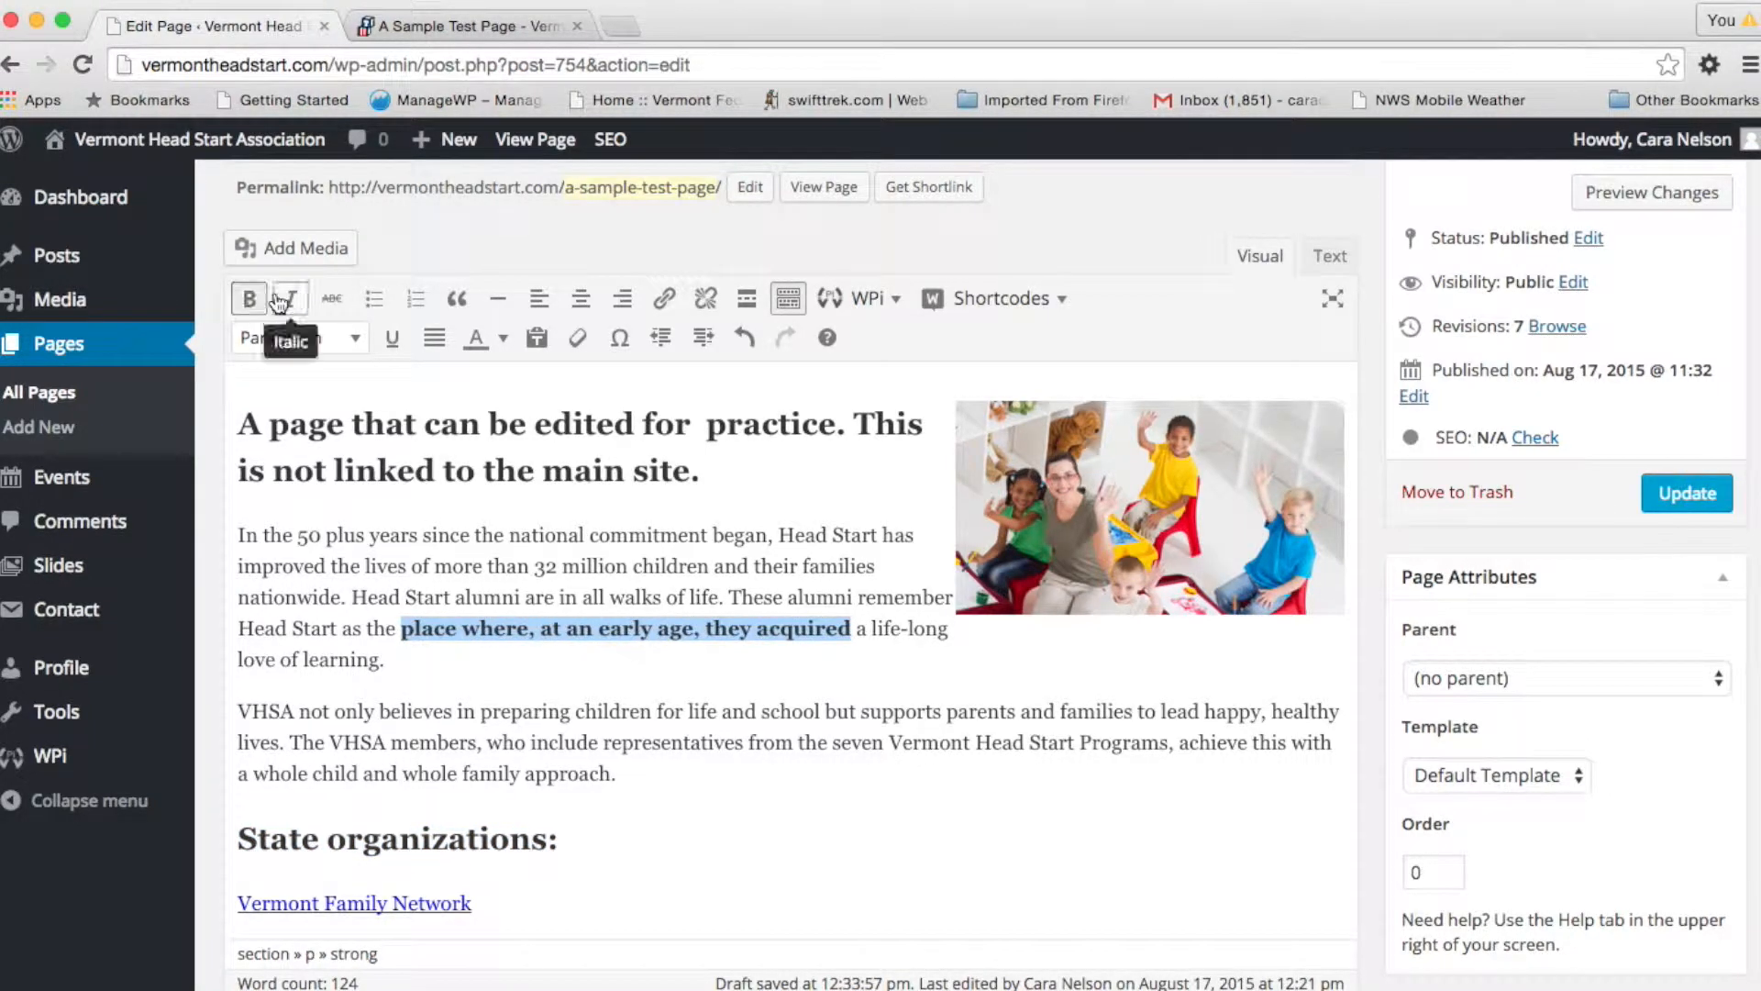
click(289, 299)
click(424, 683)
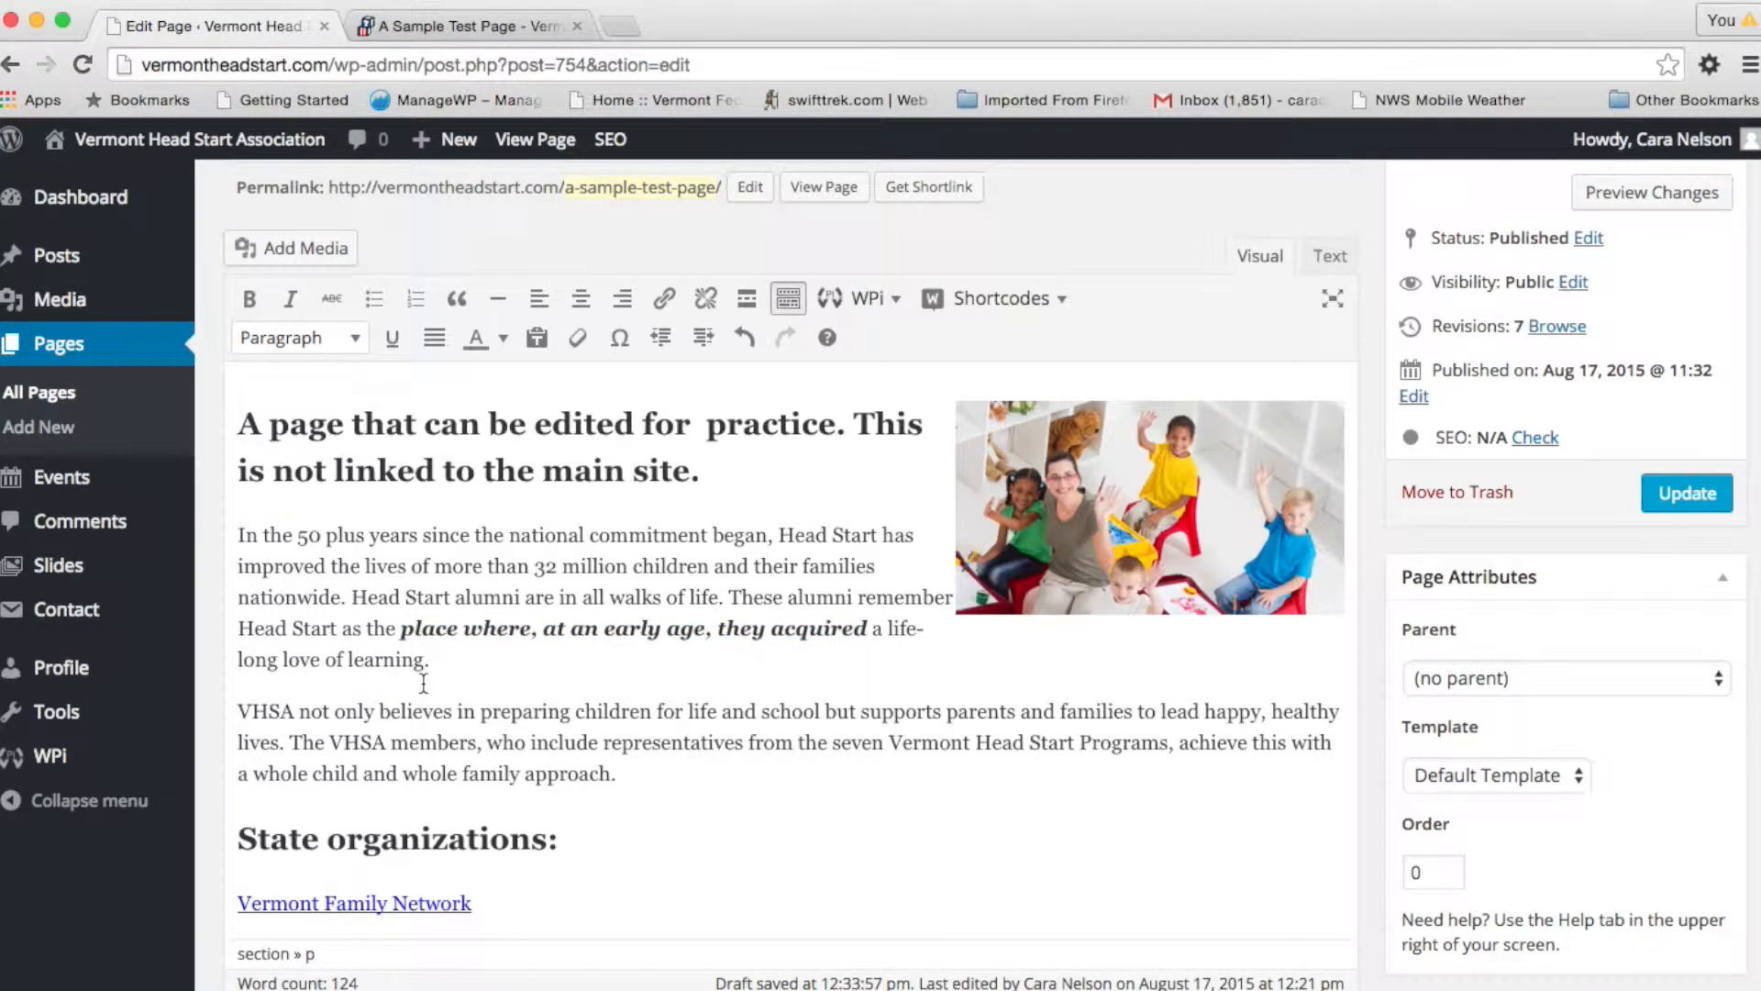
Turn the three links under State organizations into a bulleted list
scroll(408, 867, down, 2)
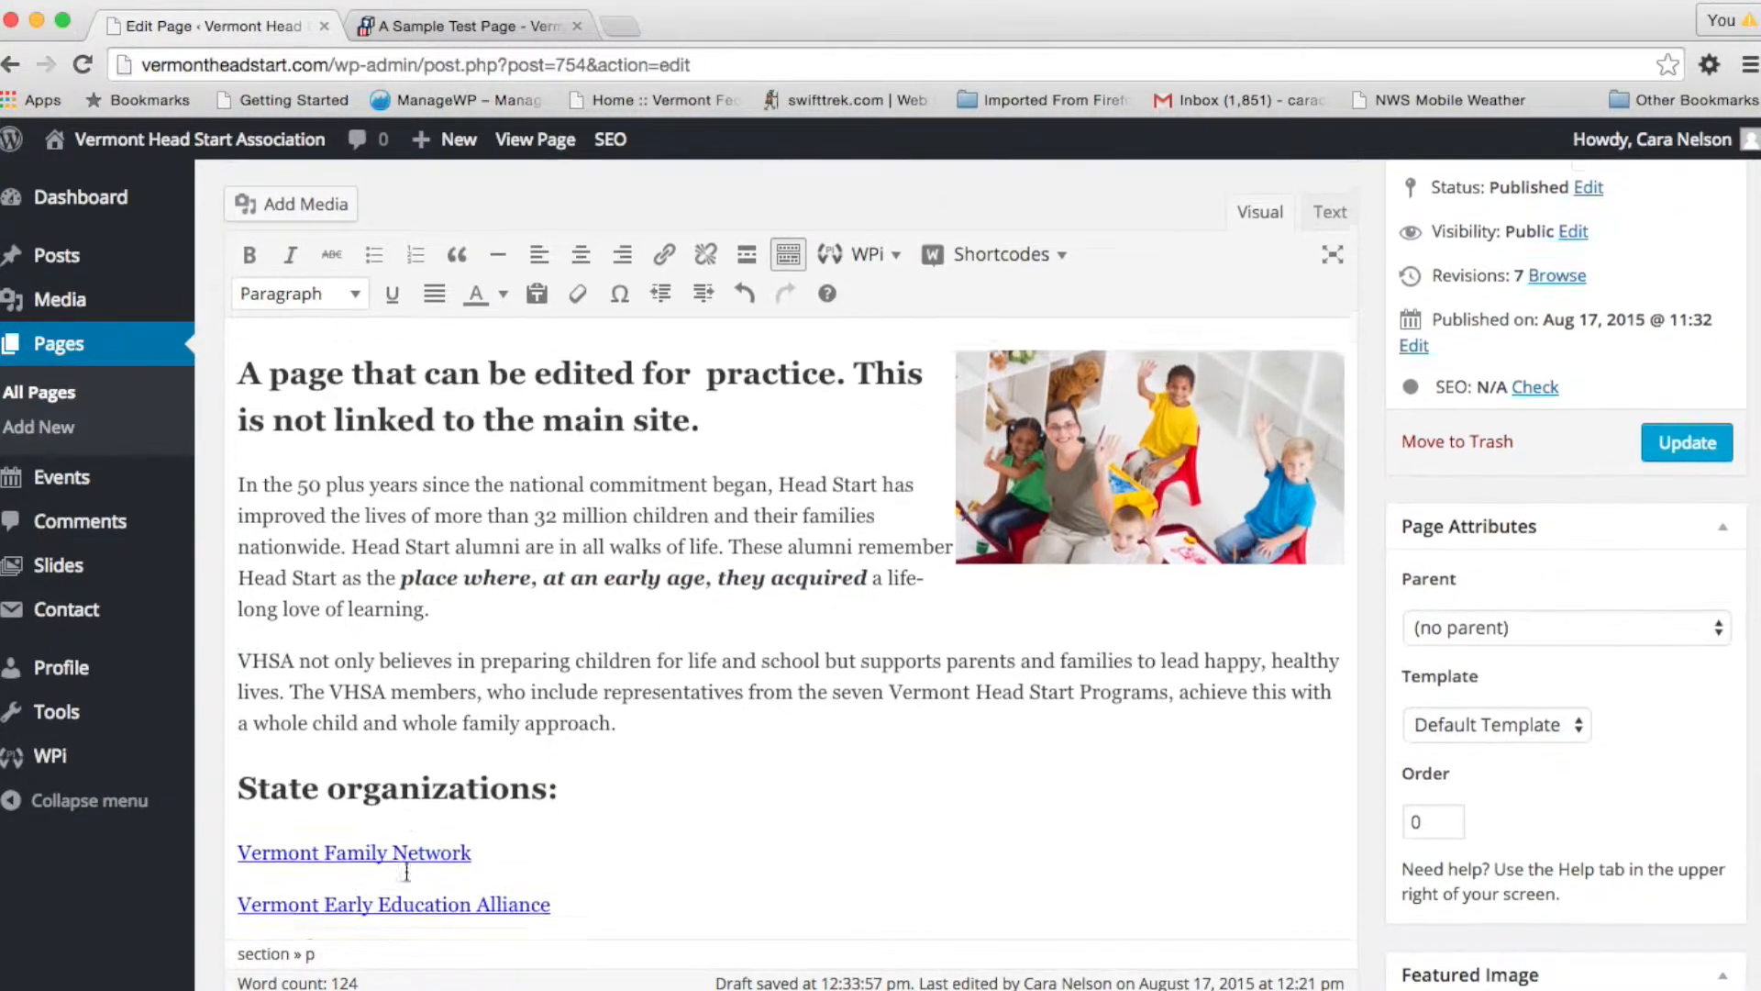
scroll(406, 870, down, 1)
drag(451, 901, 223, 800)
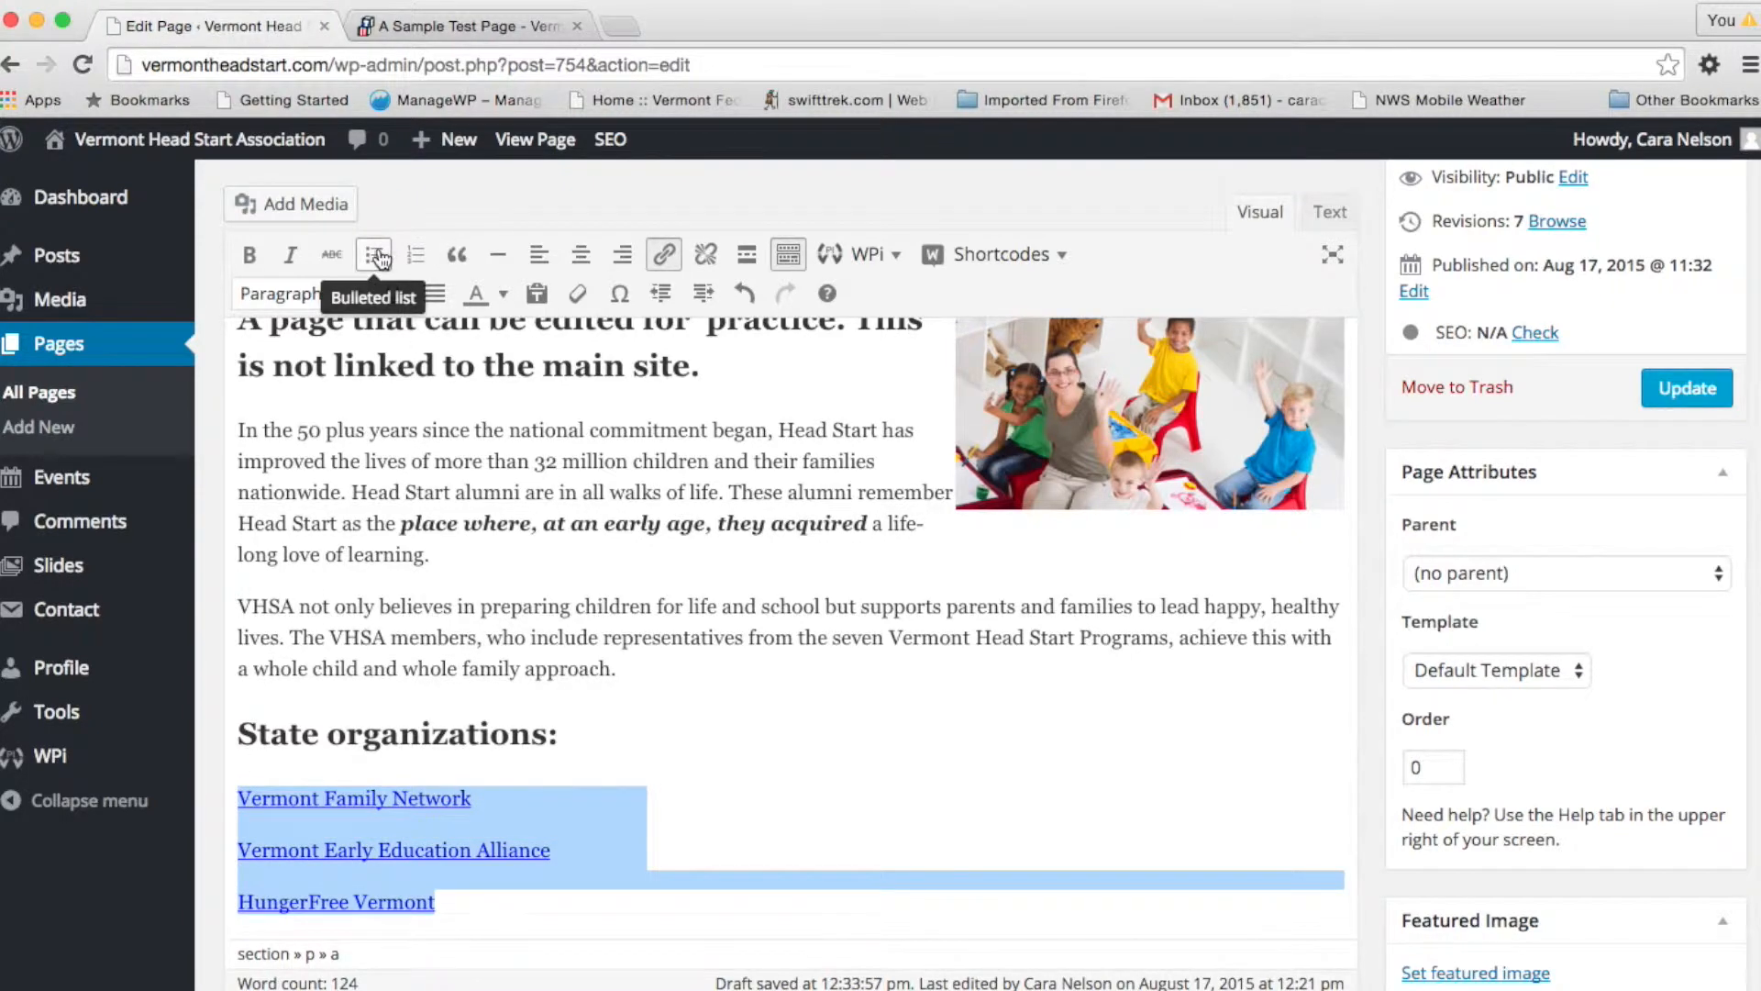
click(374, 254)
click(566, 876)
Open the HungerFree Vermont link's settings, check its destination URL from the start, and save the link
drag(487, 863, 289, 864)
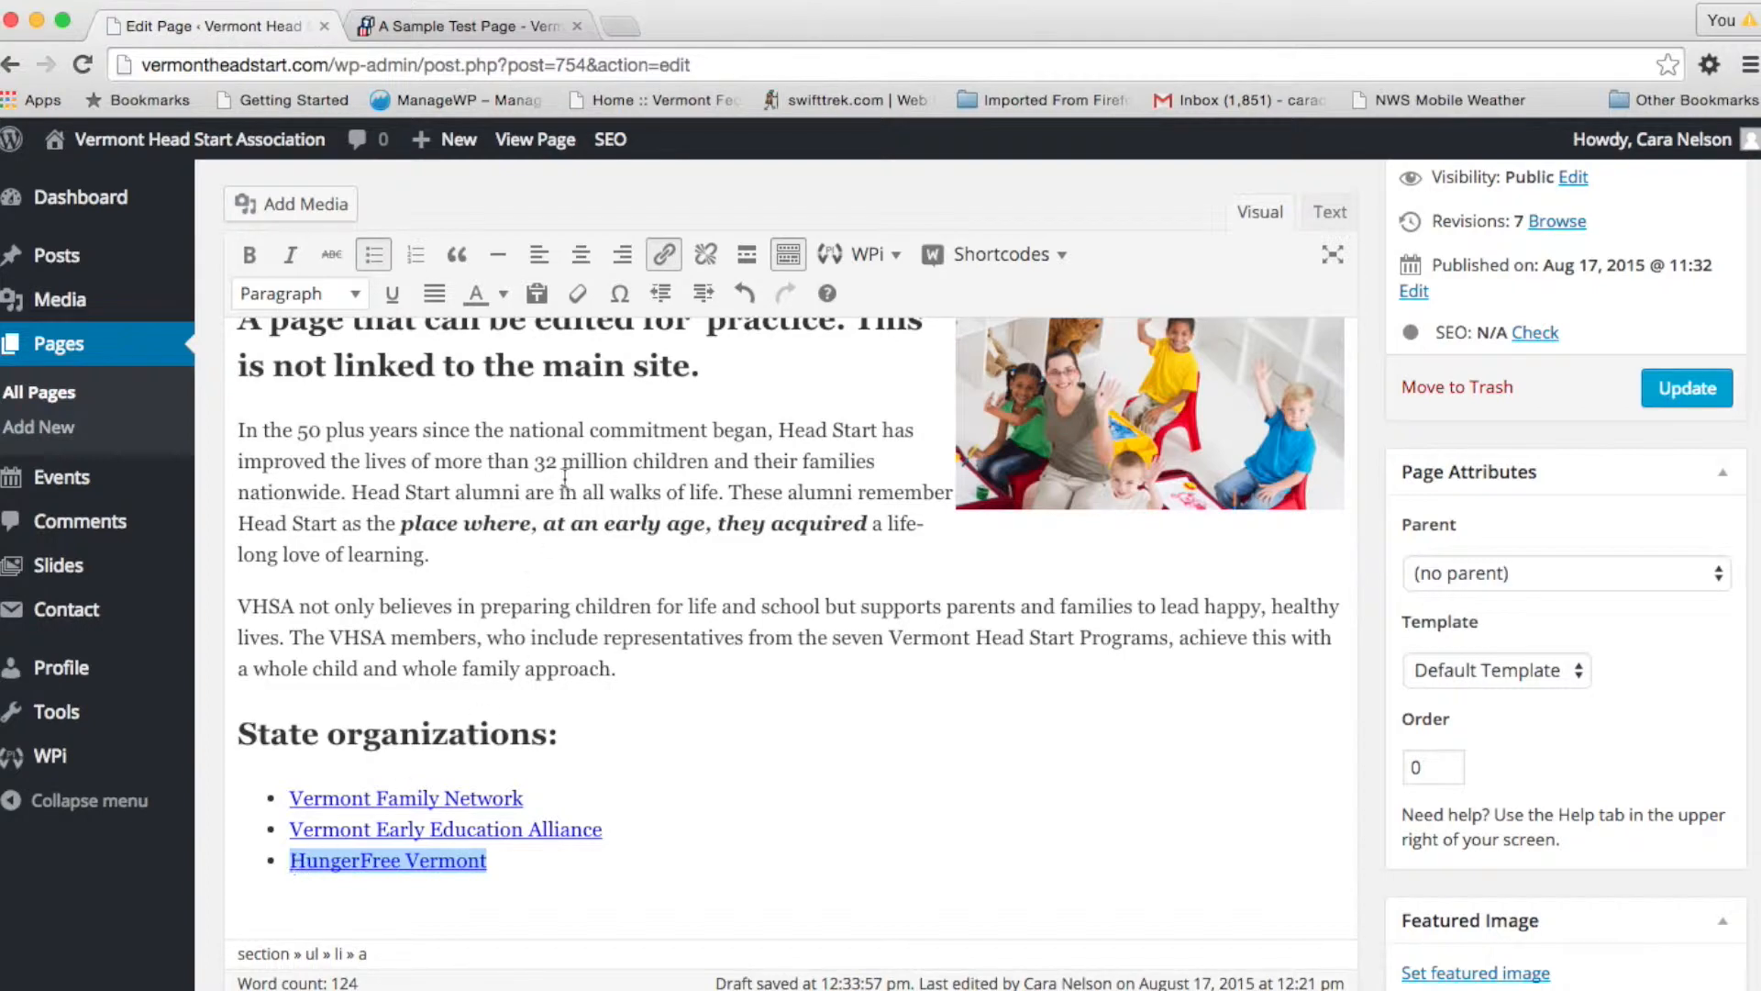
click(664, 254)
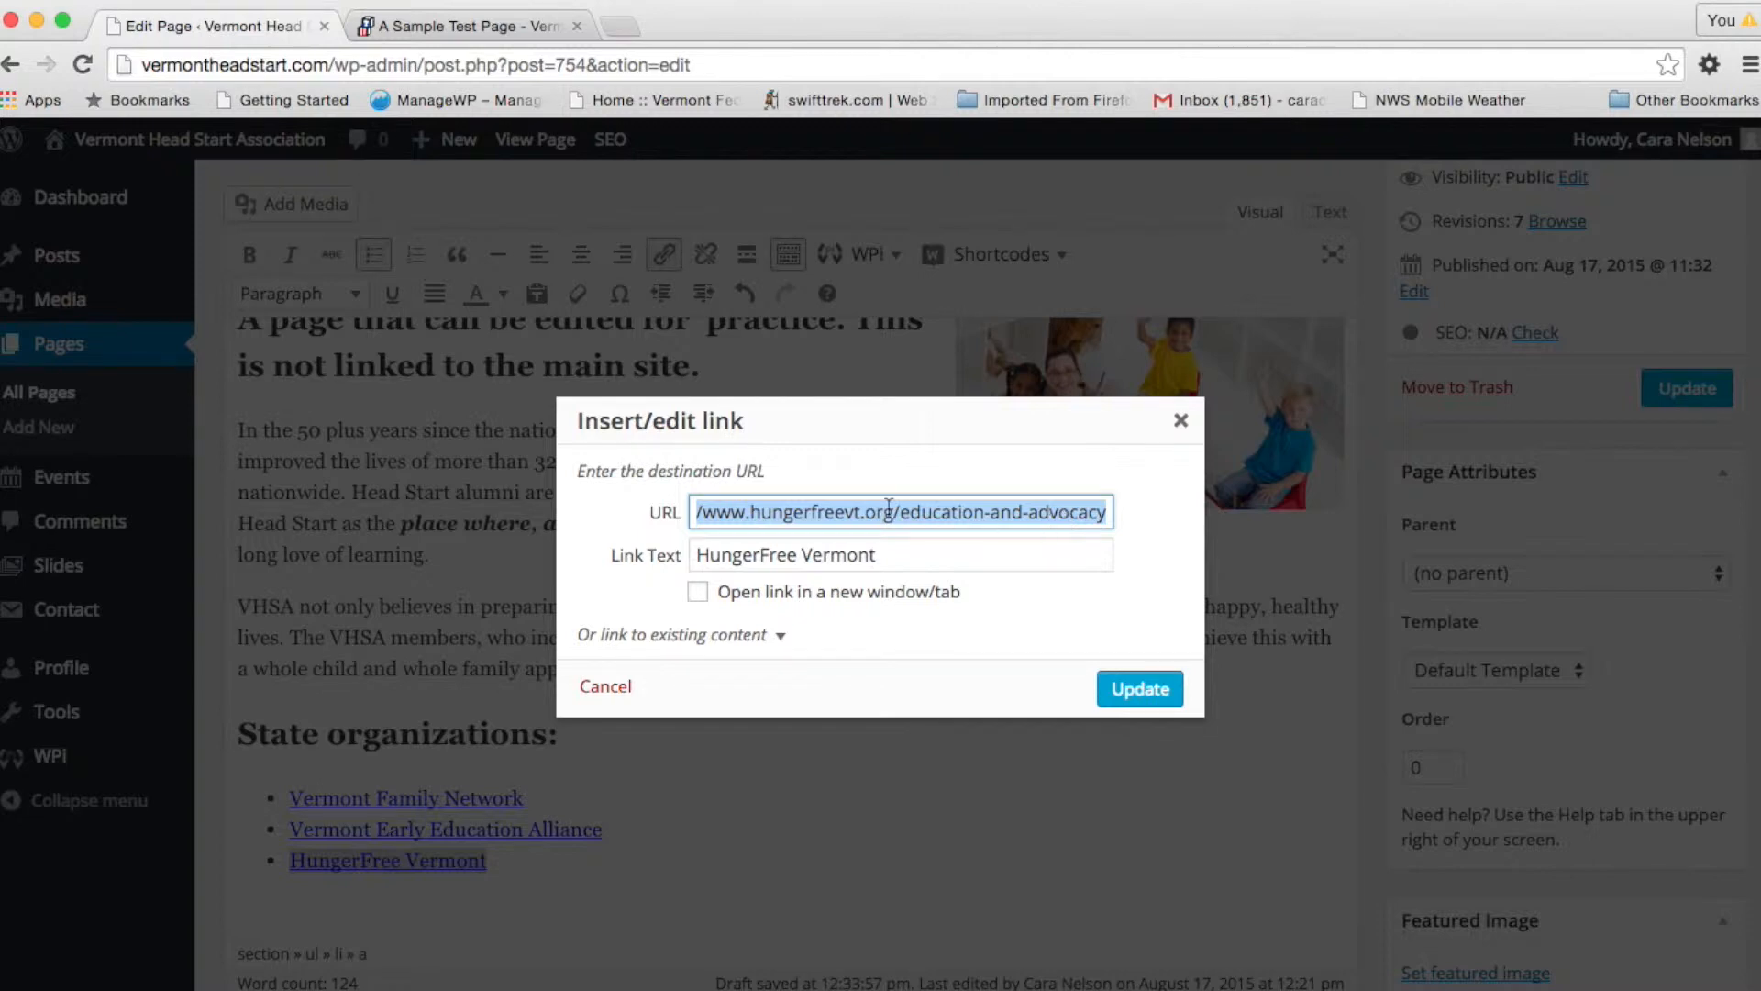
click(707, 511)
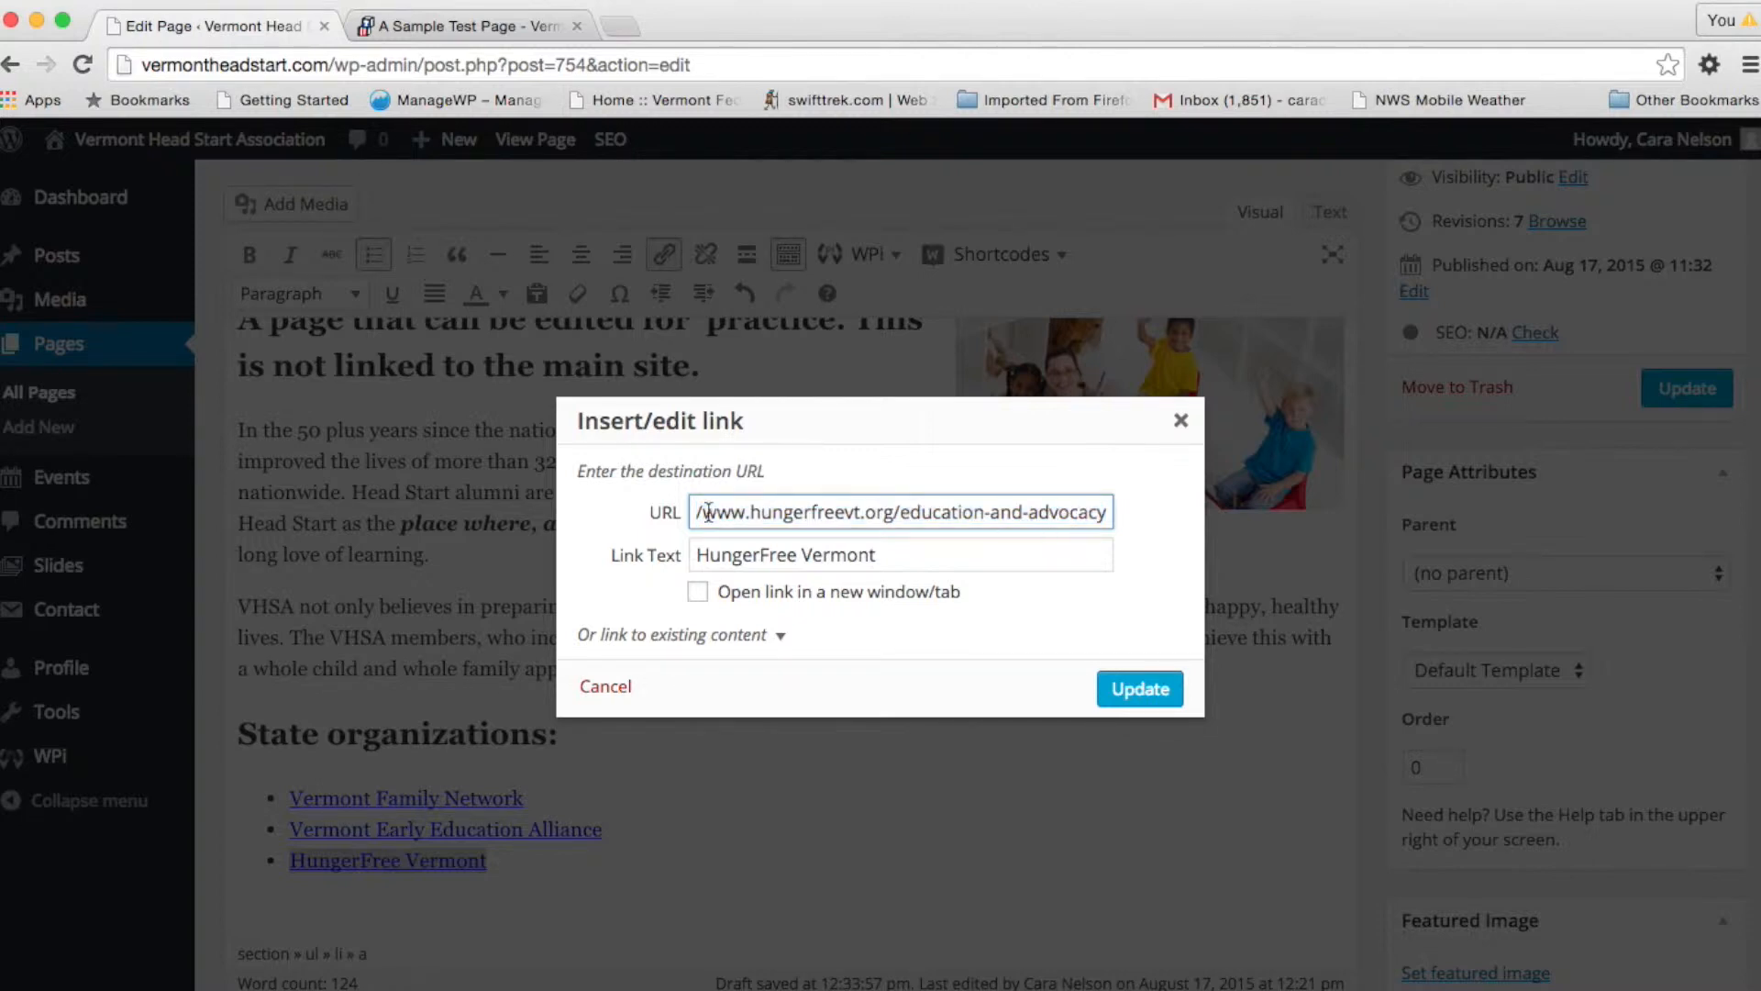
click(694, 515)
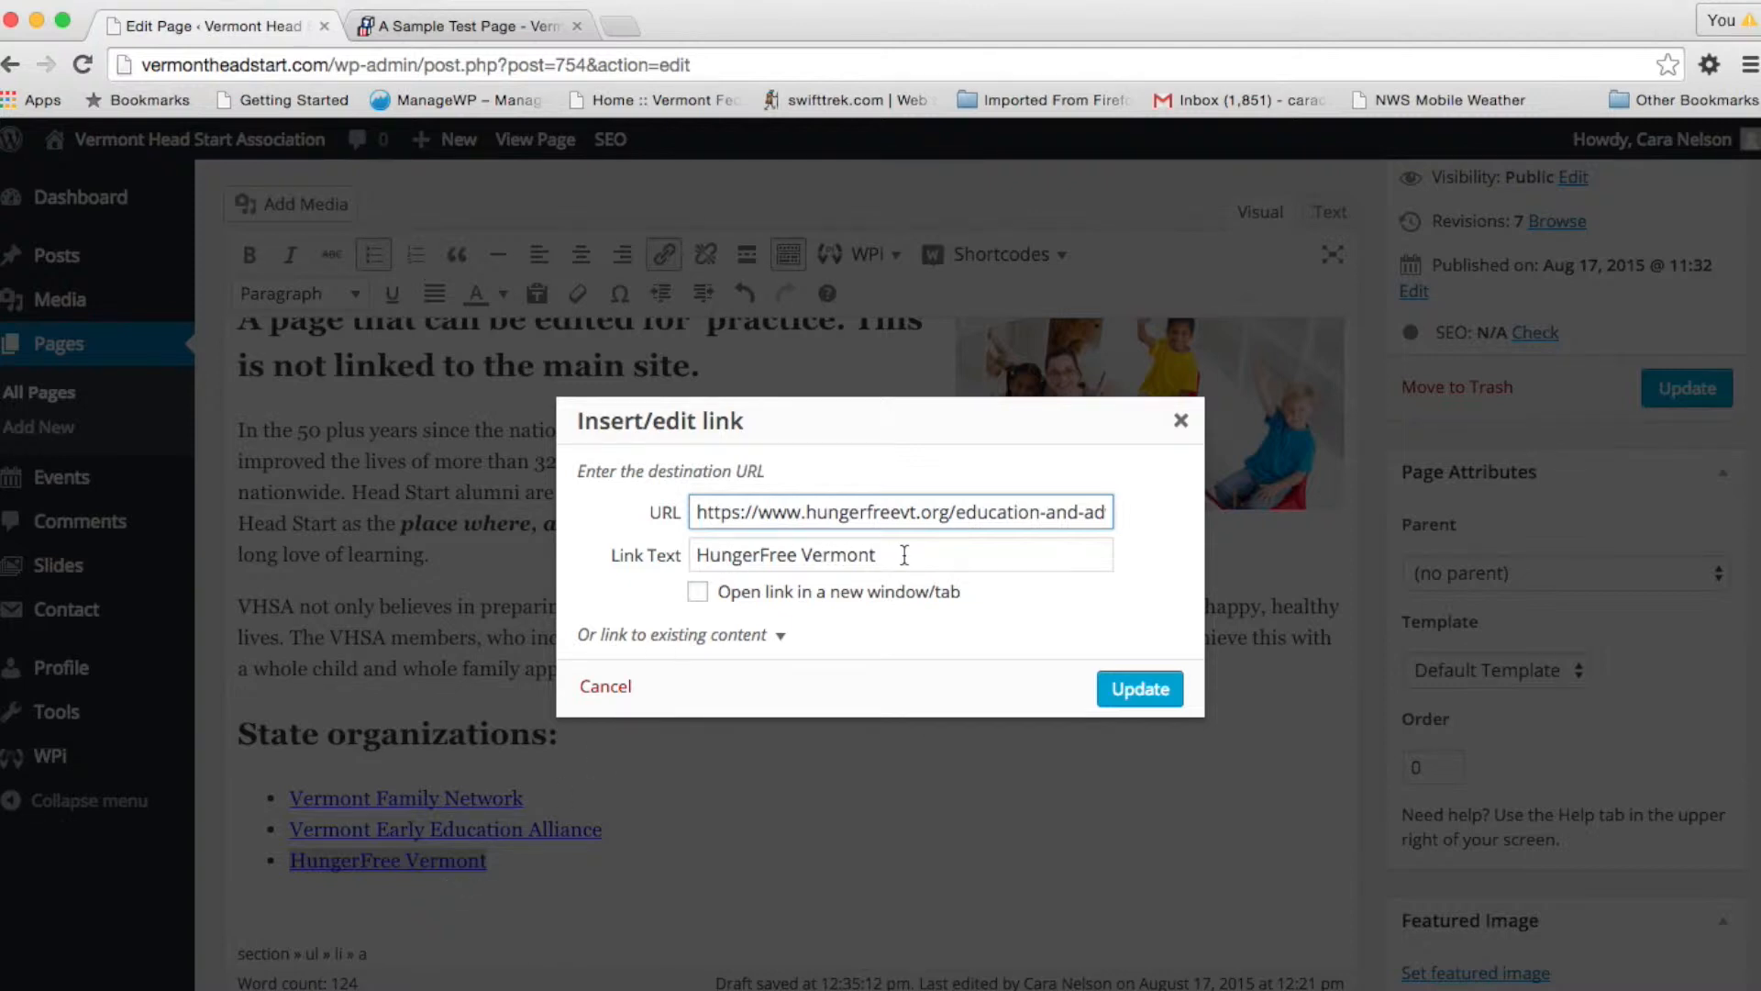
click(1136, 690)
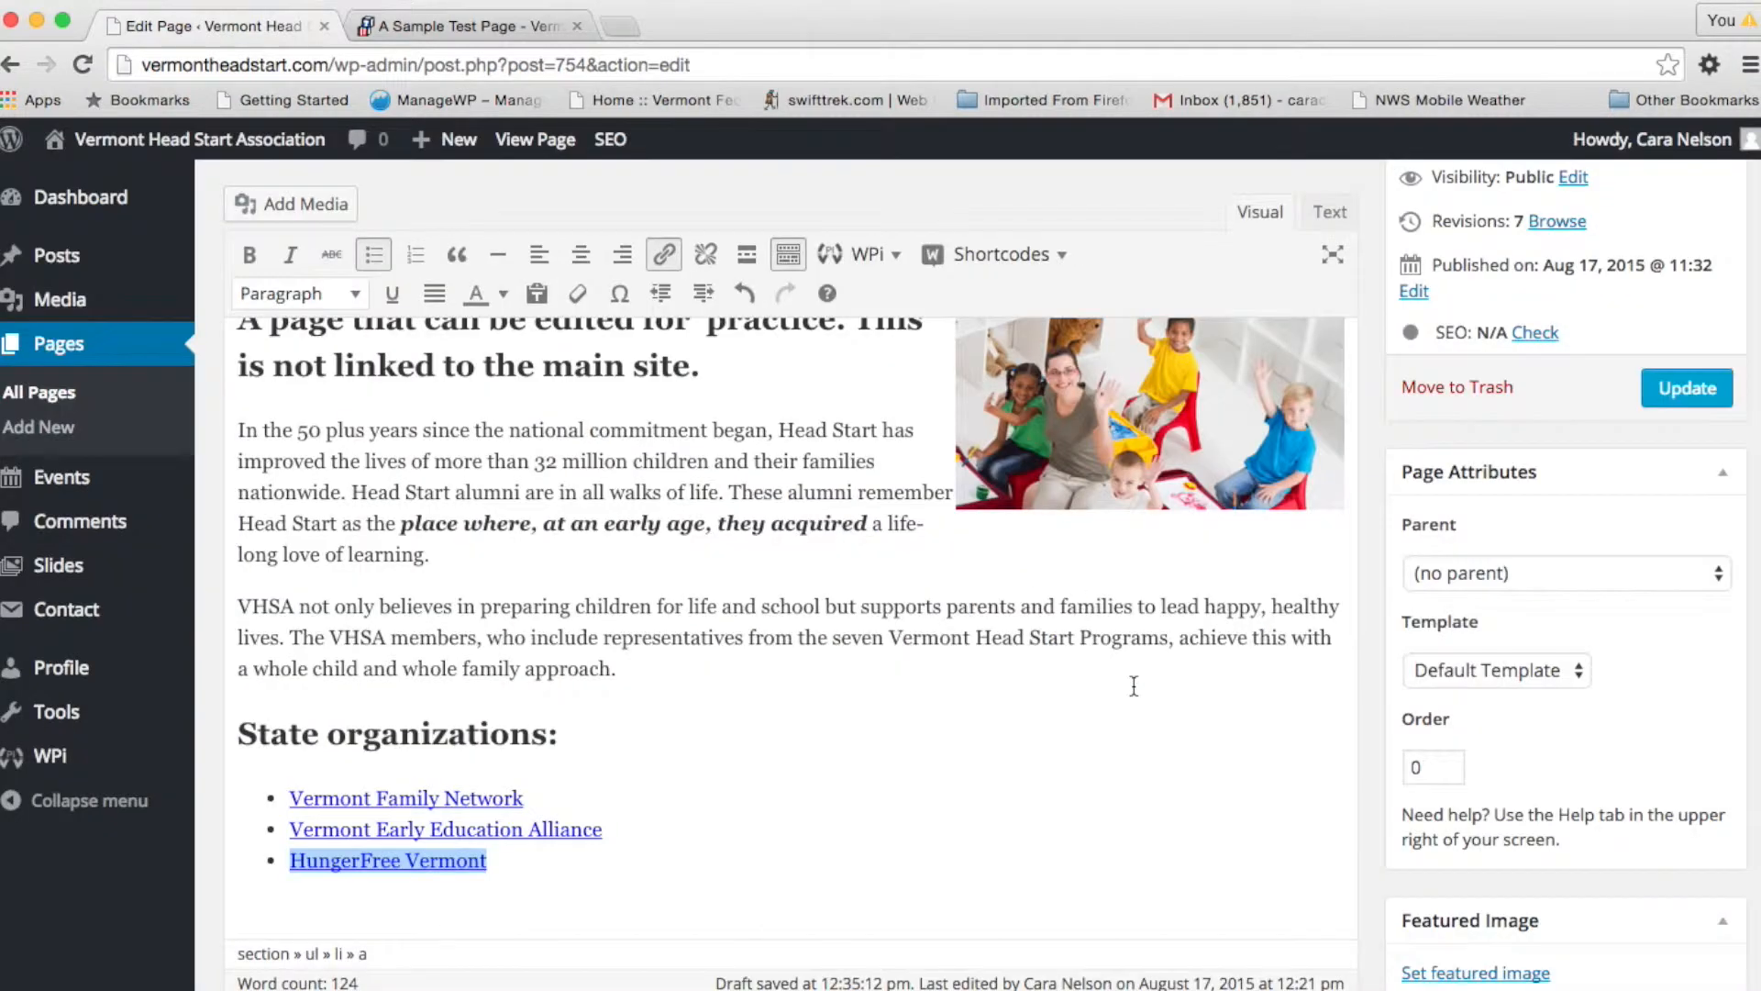
click(535, 853)
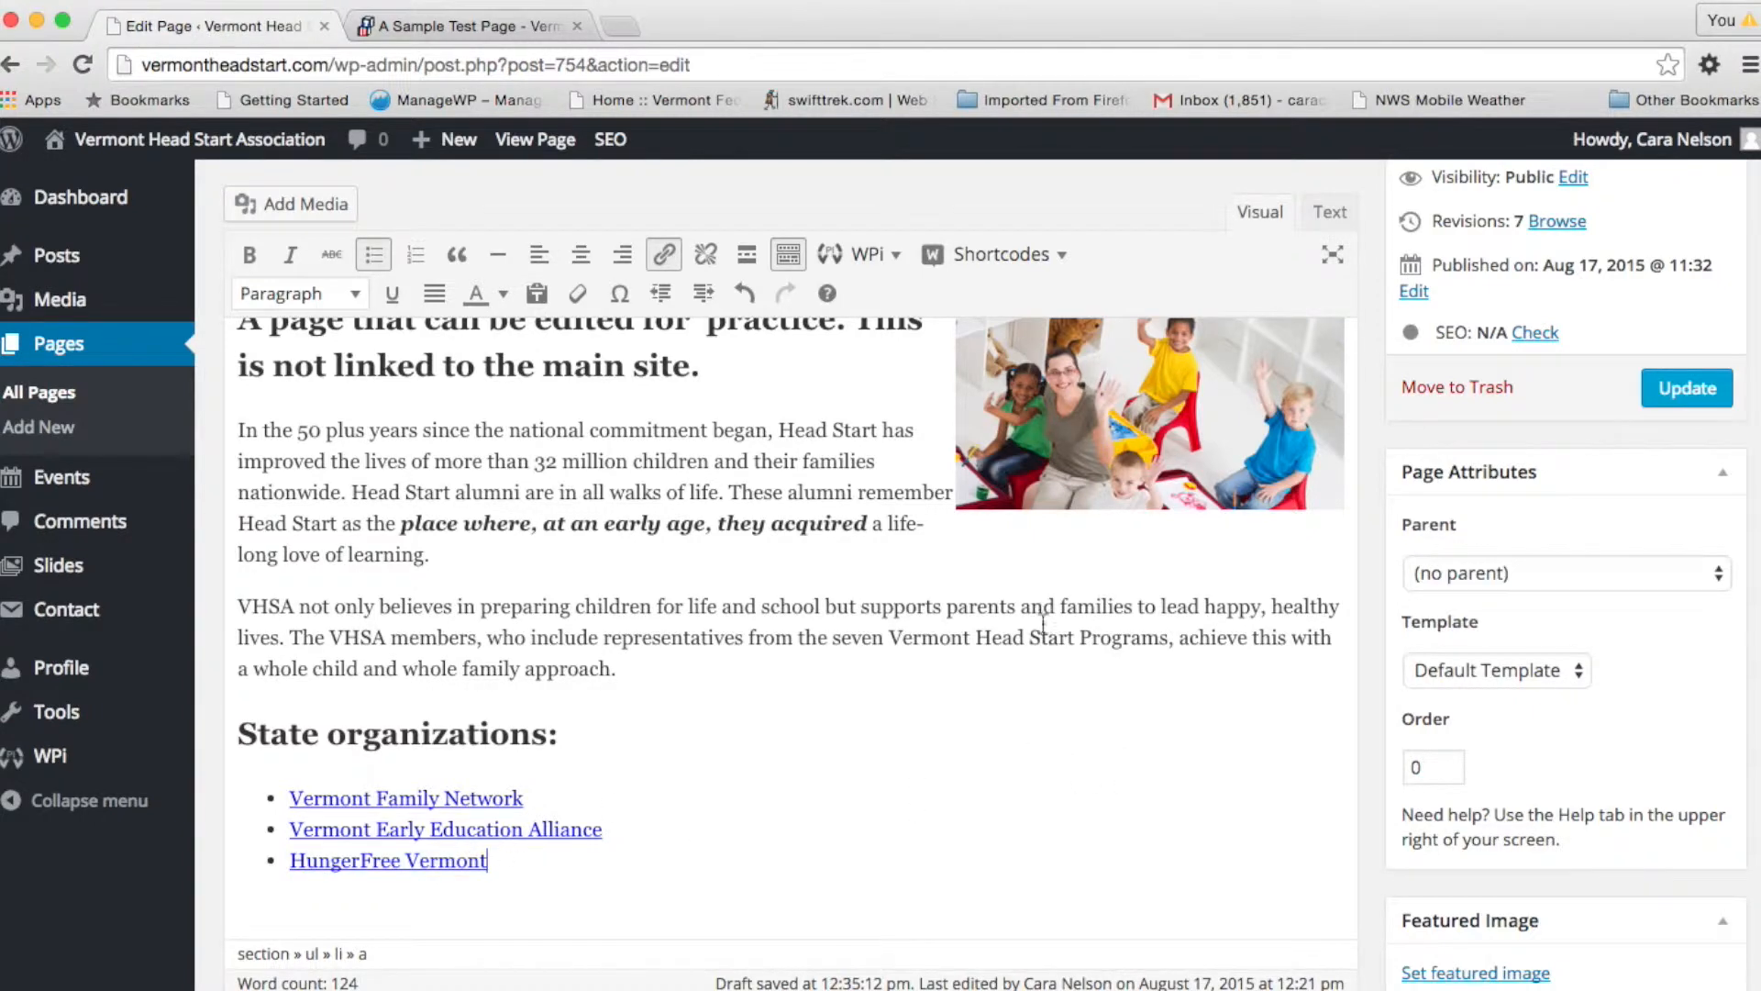
Align the classroom photo to the center of the page content
scroll(1098, 484, up, 5)
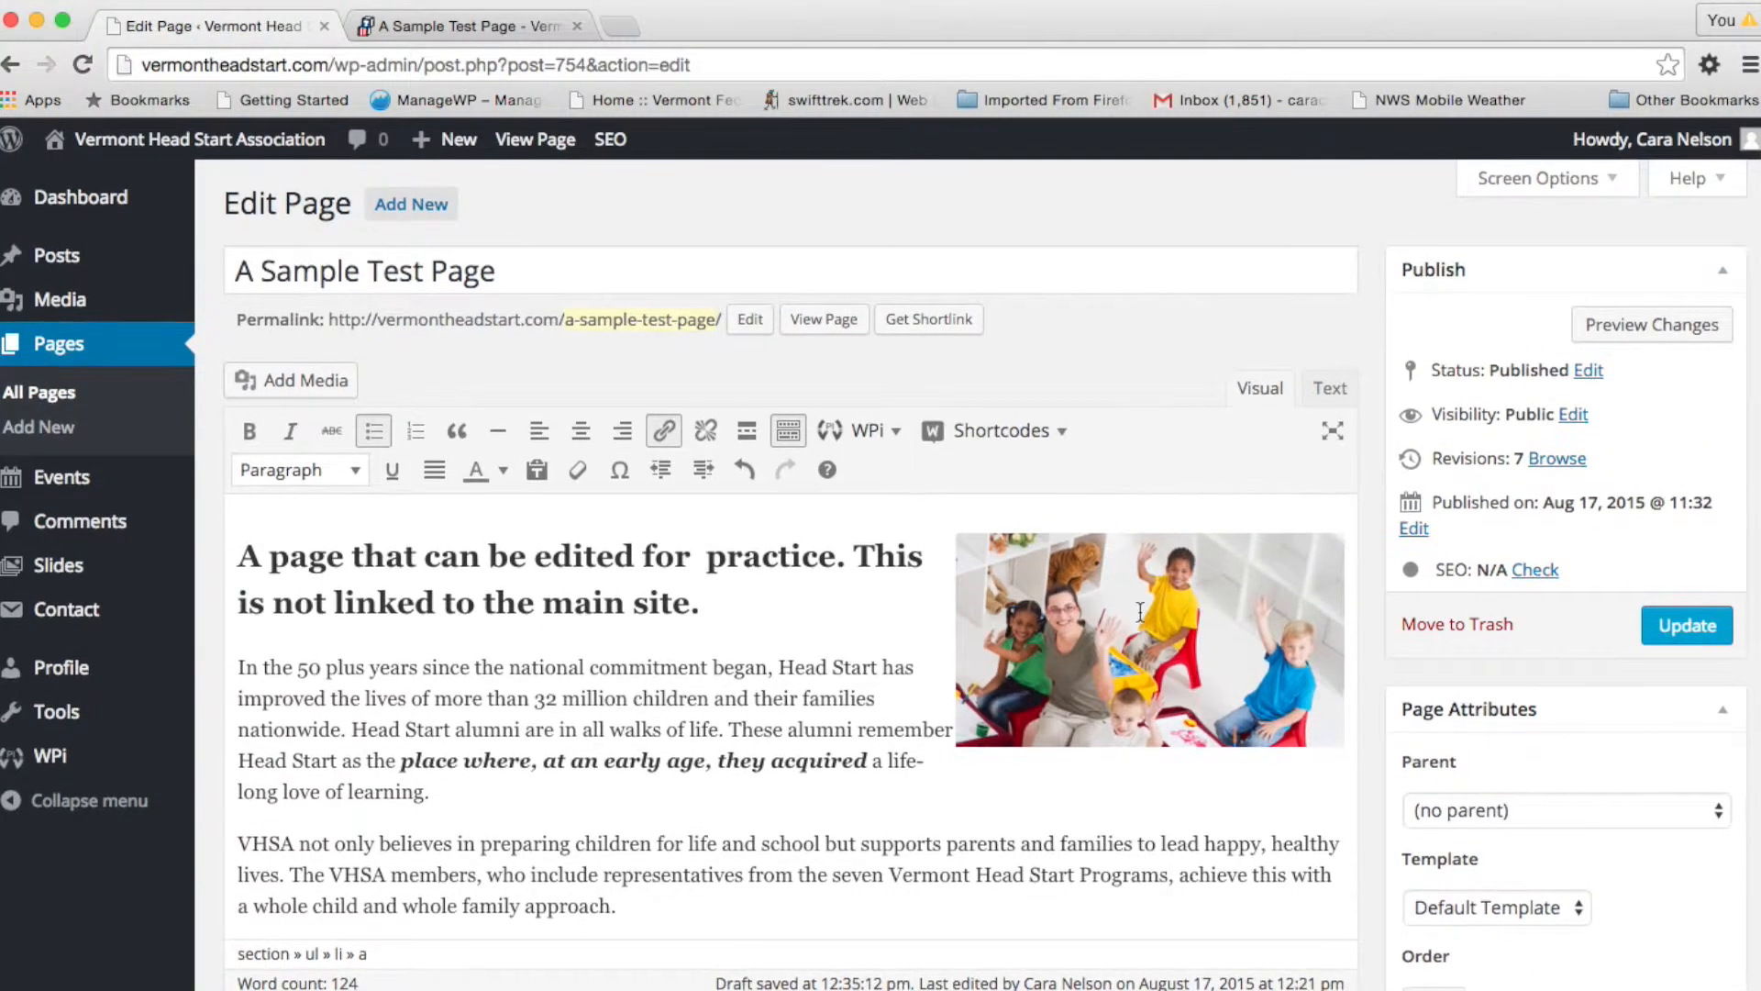
click(1141, 653)
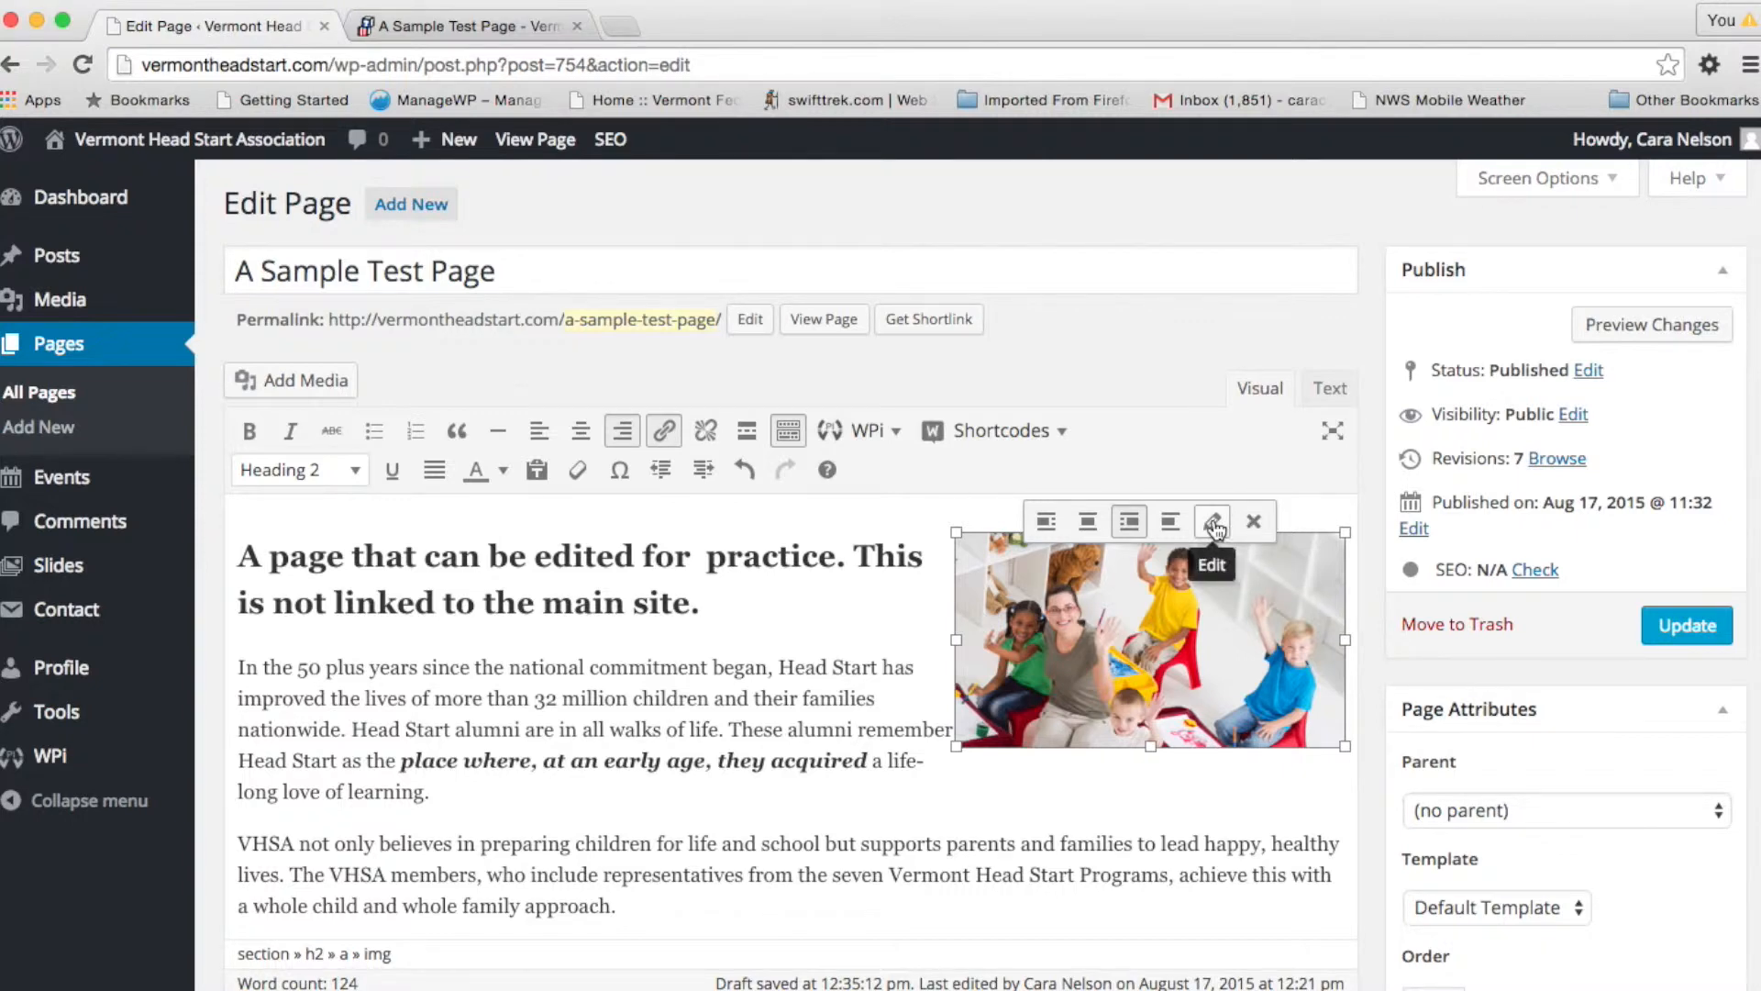
right_click(1089, 520)
click(1088, 522)
click(1087, 522)
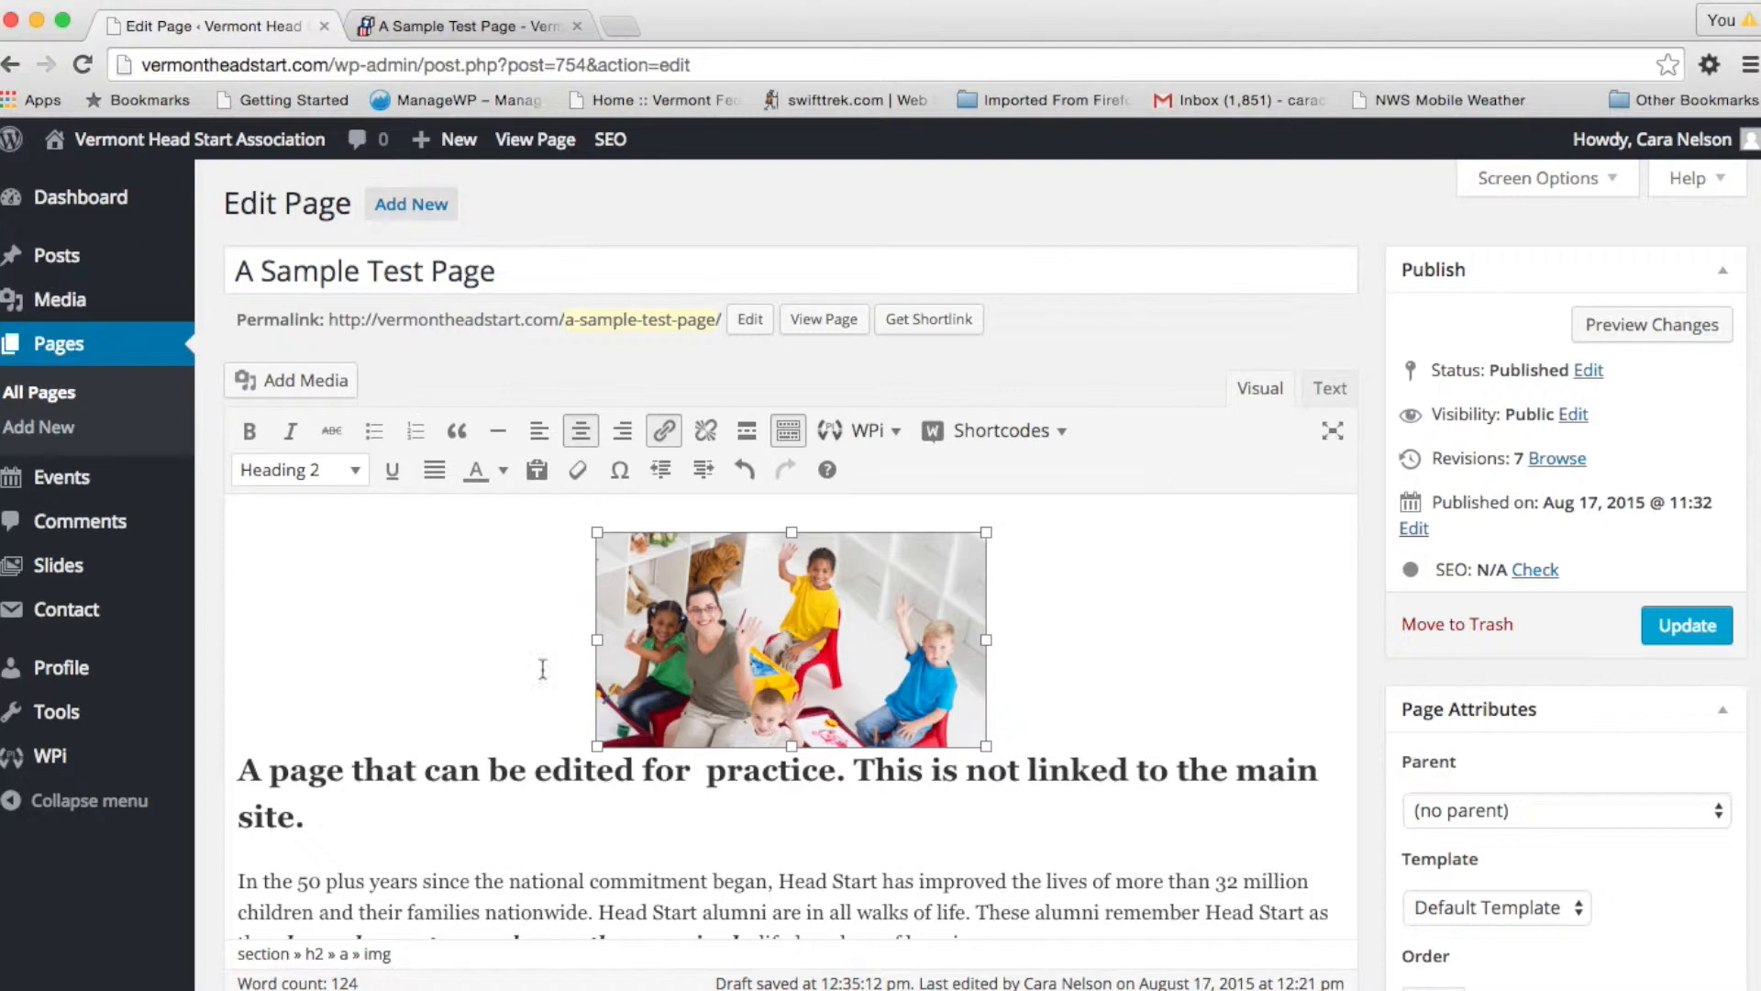
Align the classroom photo left so the text wraps beside it, and check the page layout
click(819, 583)
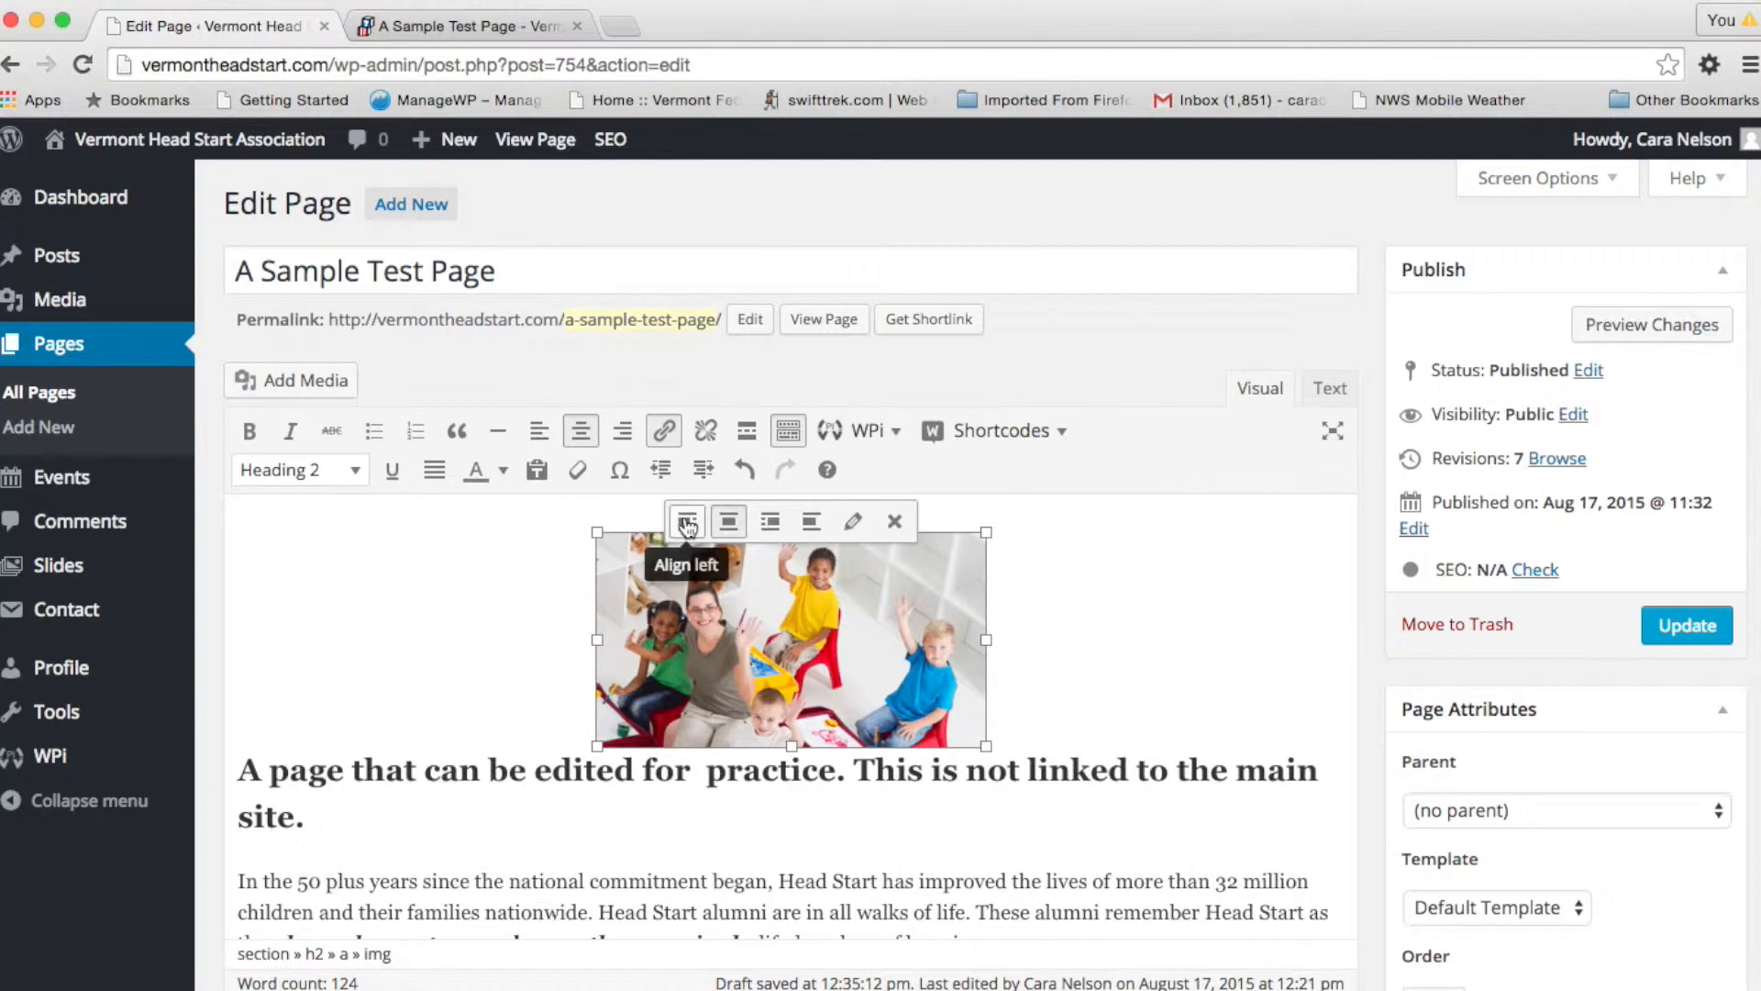
click(687, 522)
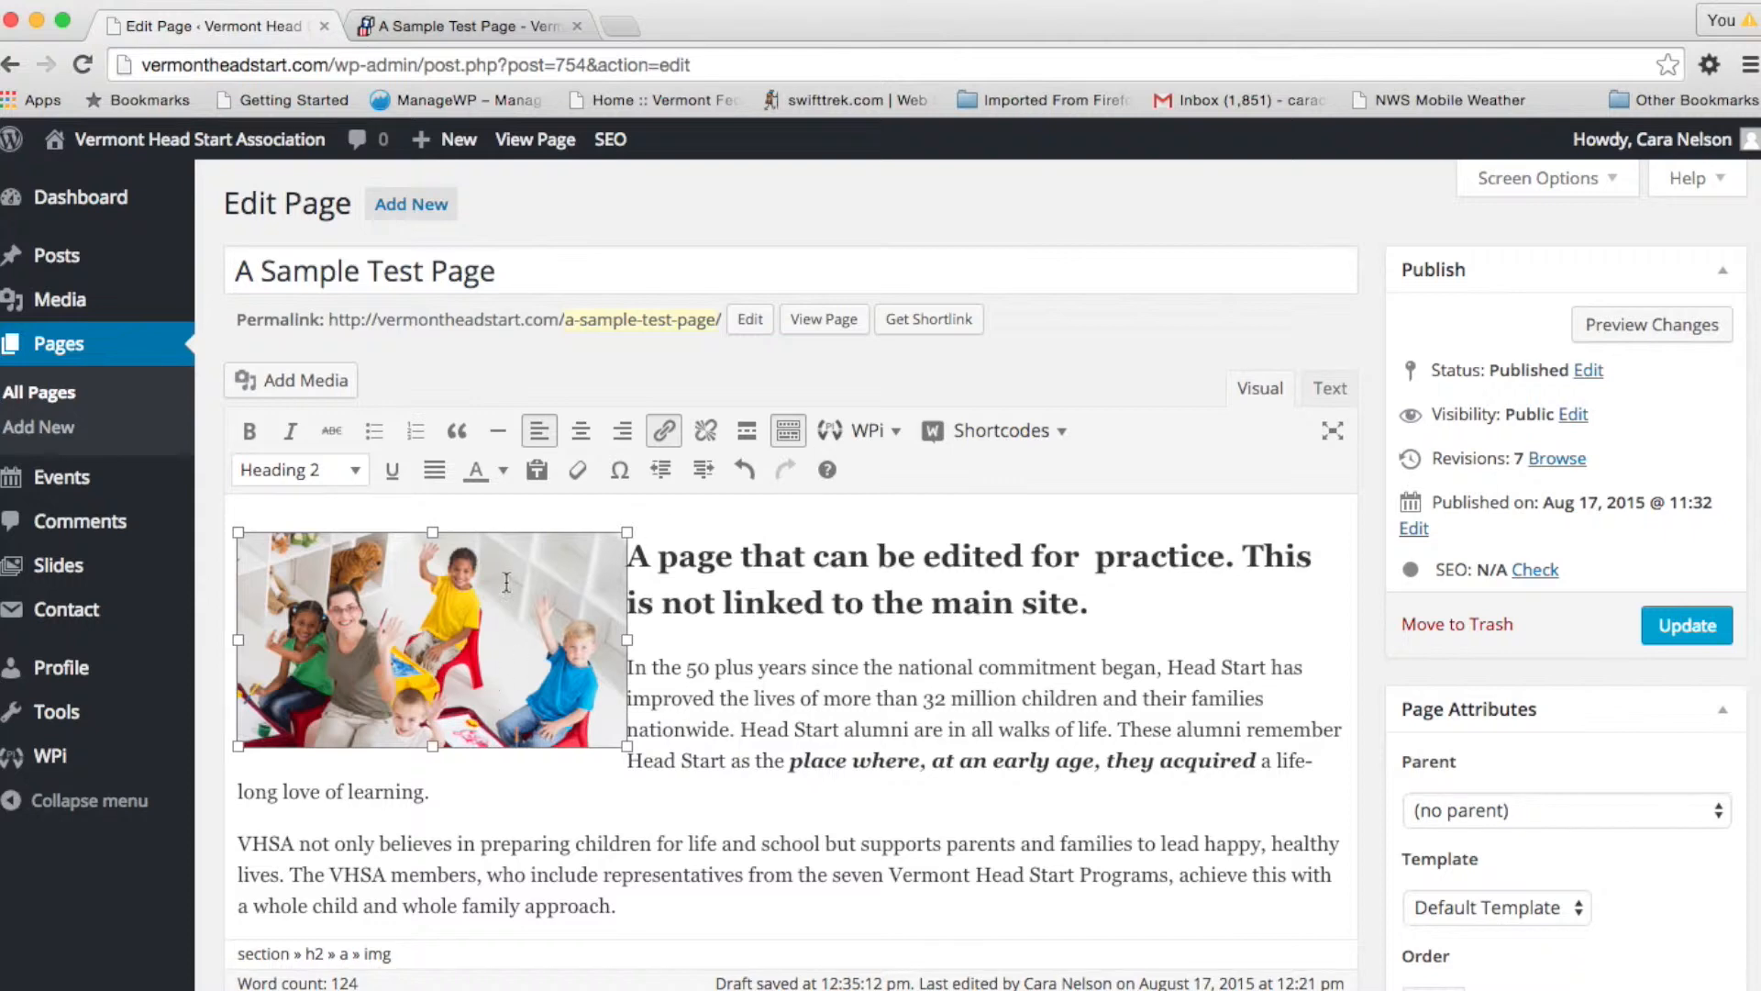
click(691, 534)
scroll(890, 580, down, 5)
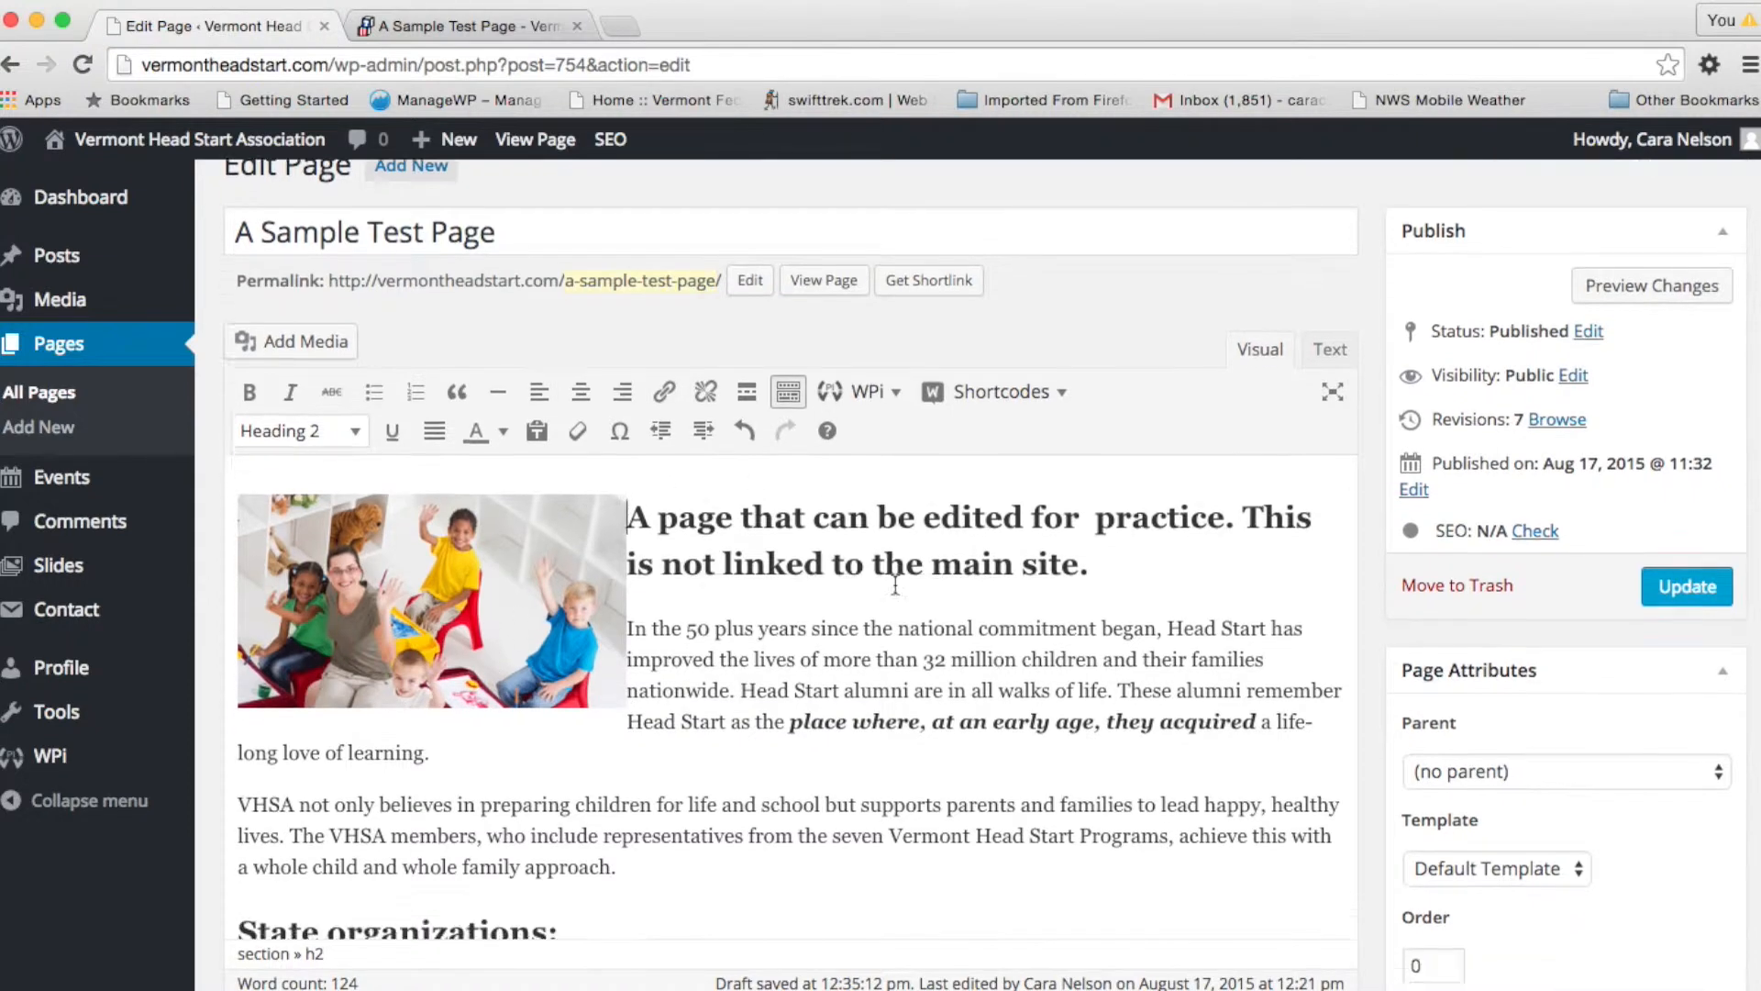
scroll(895, 585, up, 5)
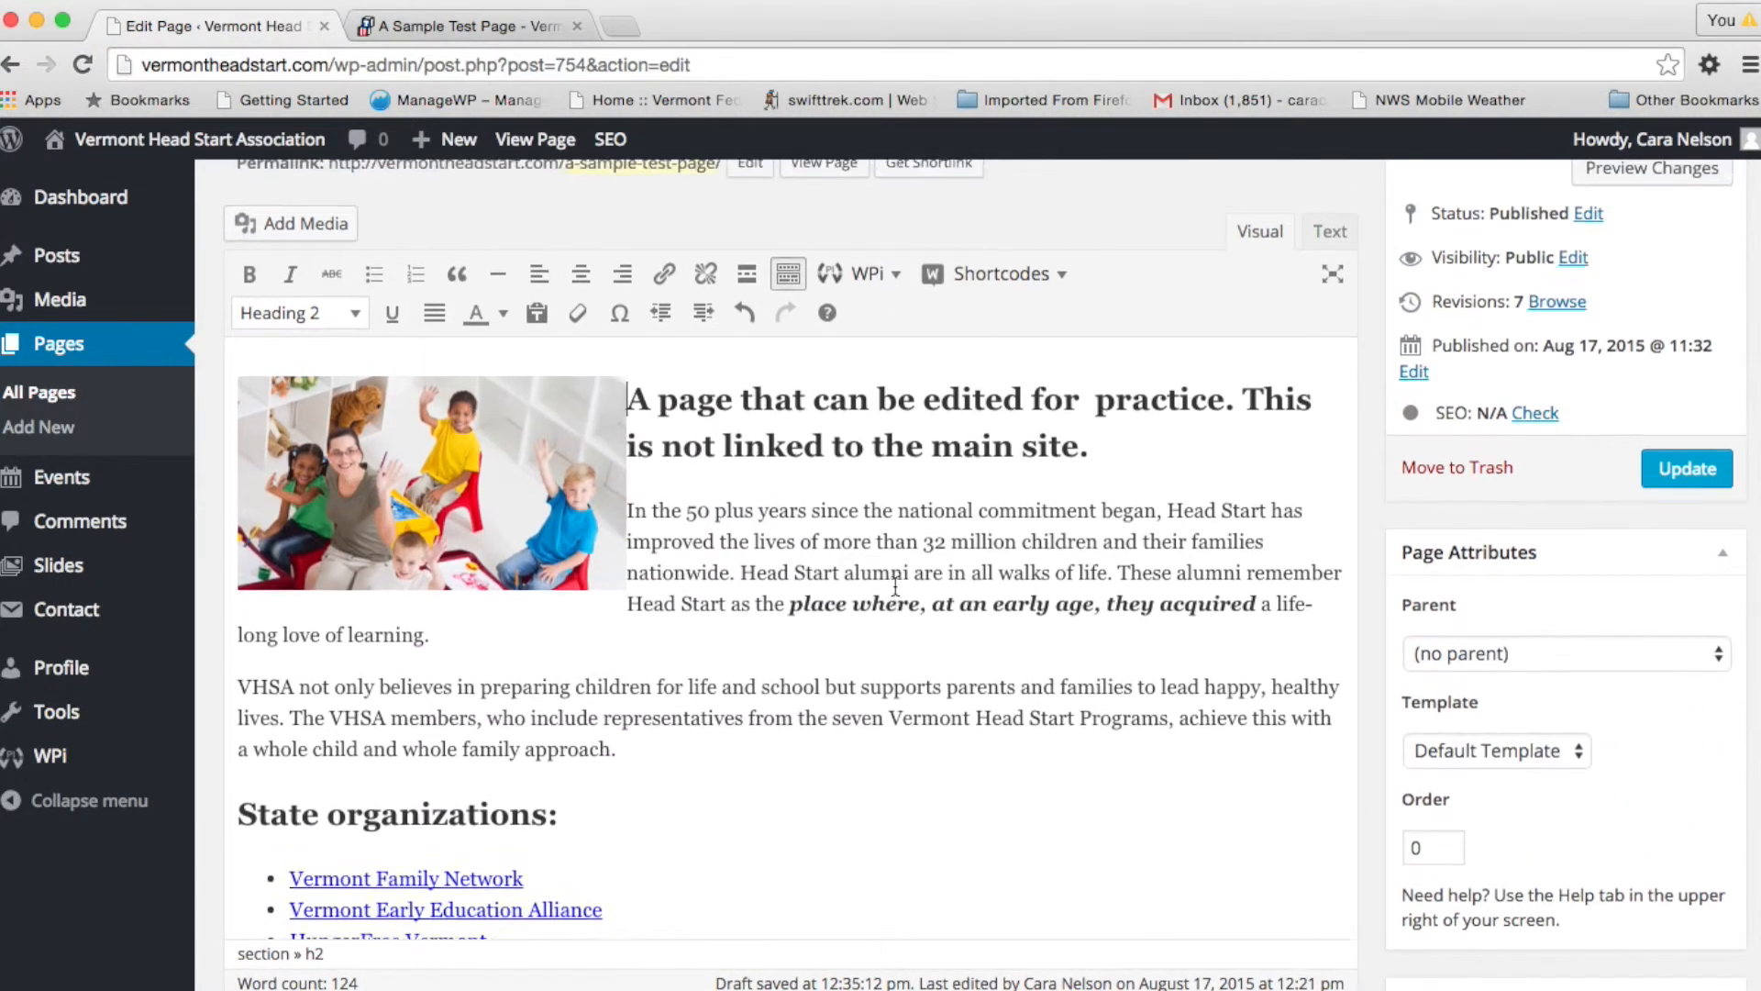
scroll(895, 585, up, 2)
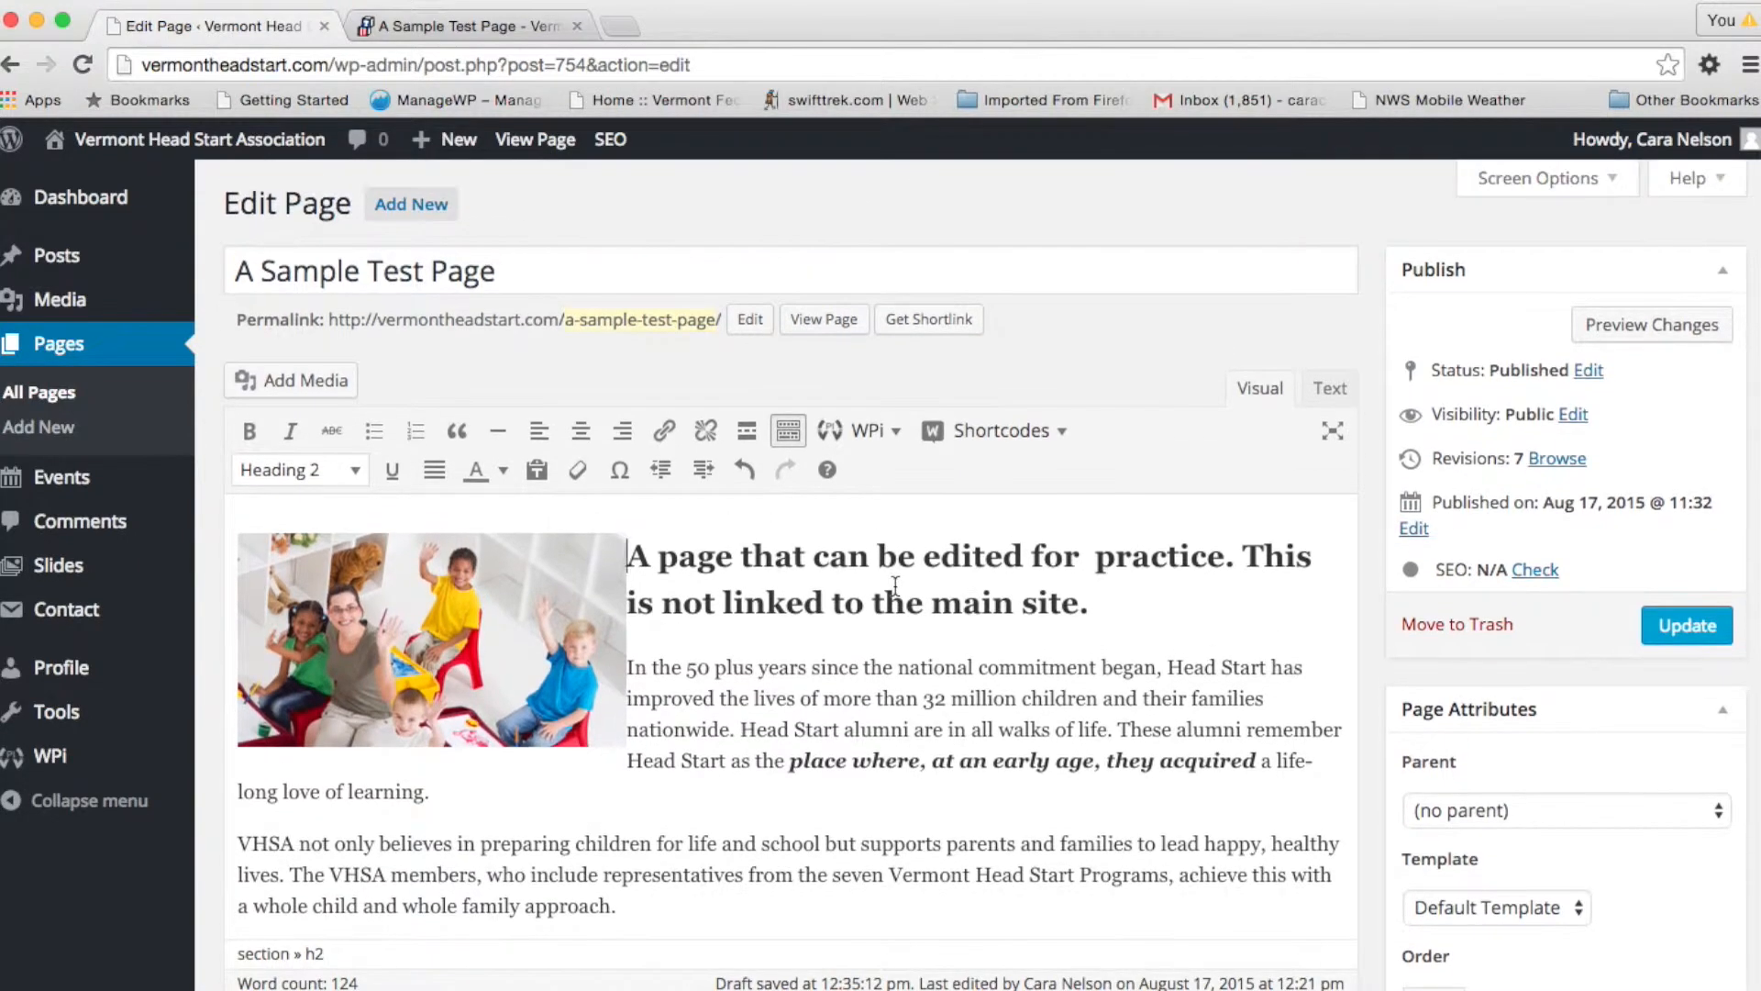
Copy "Headline Text Styling" and the Lorem ipsum paragraph from the open text document and paste them below the State organizations list
scroll(896, 586, down, 5)
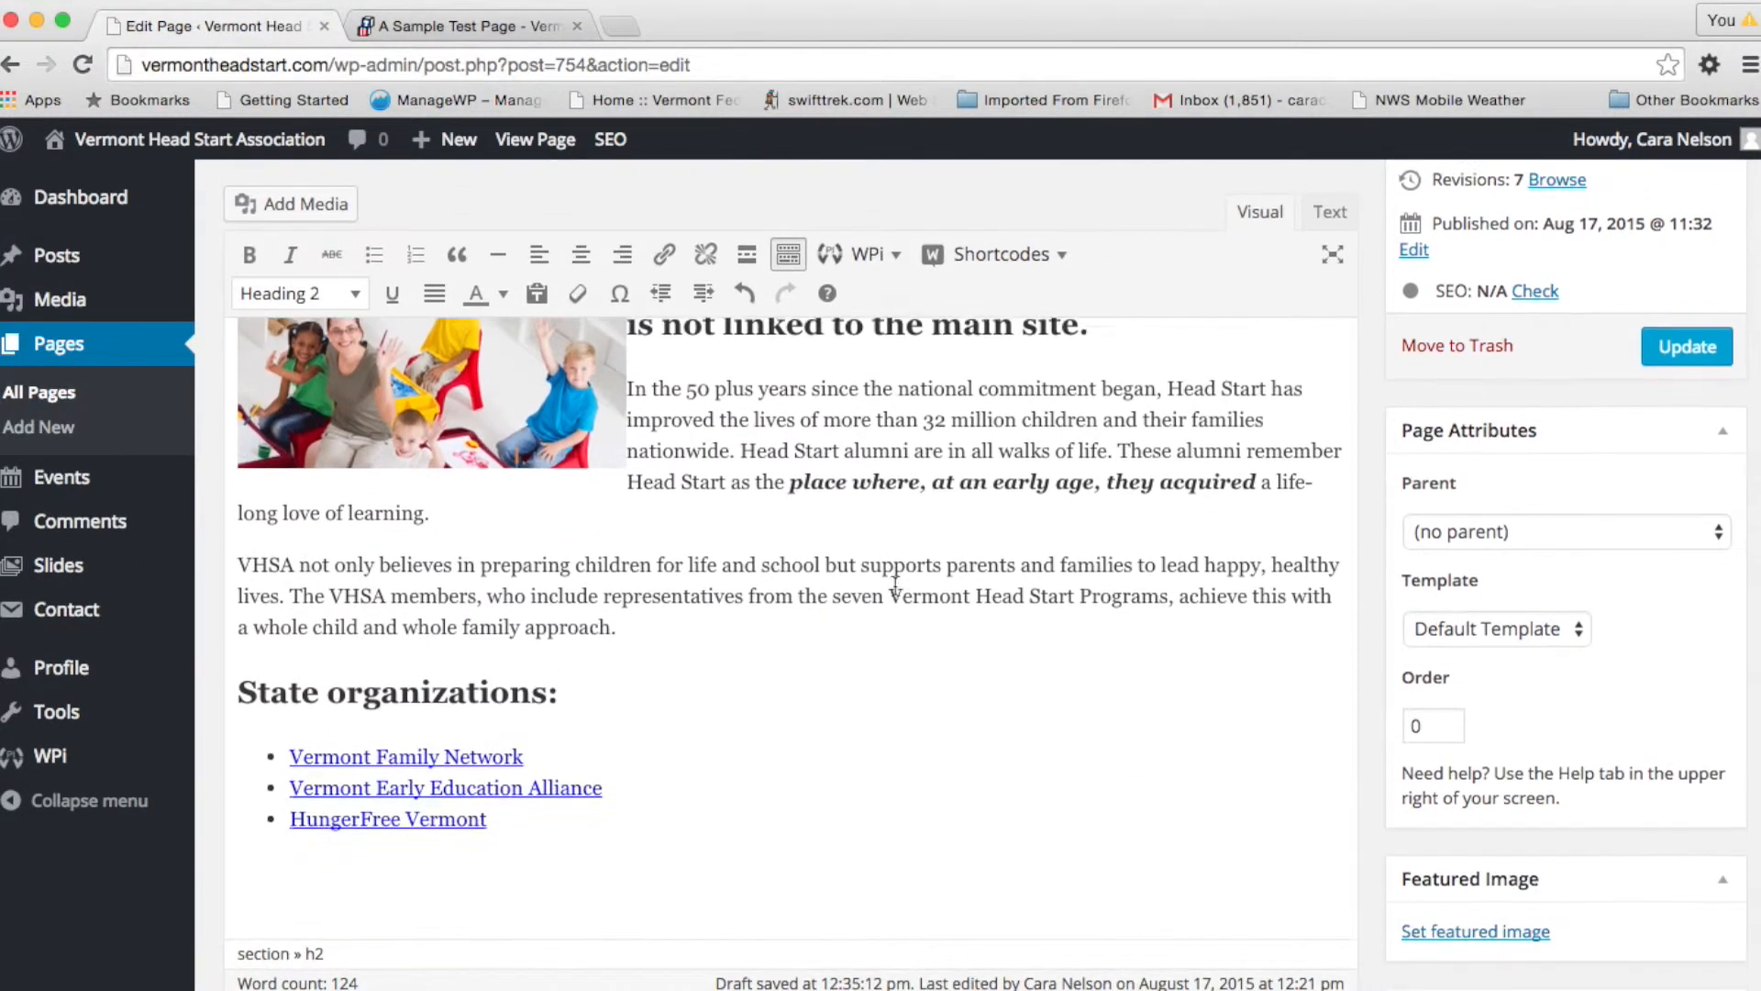
key(super+Tab)
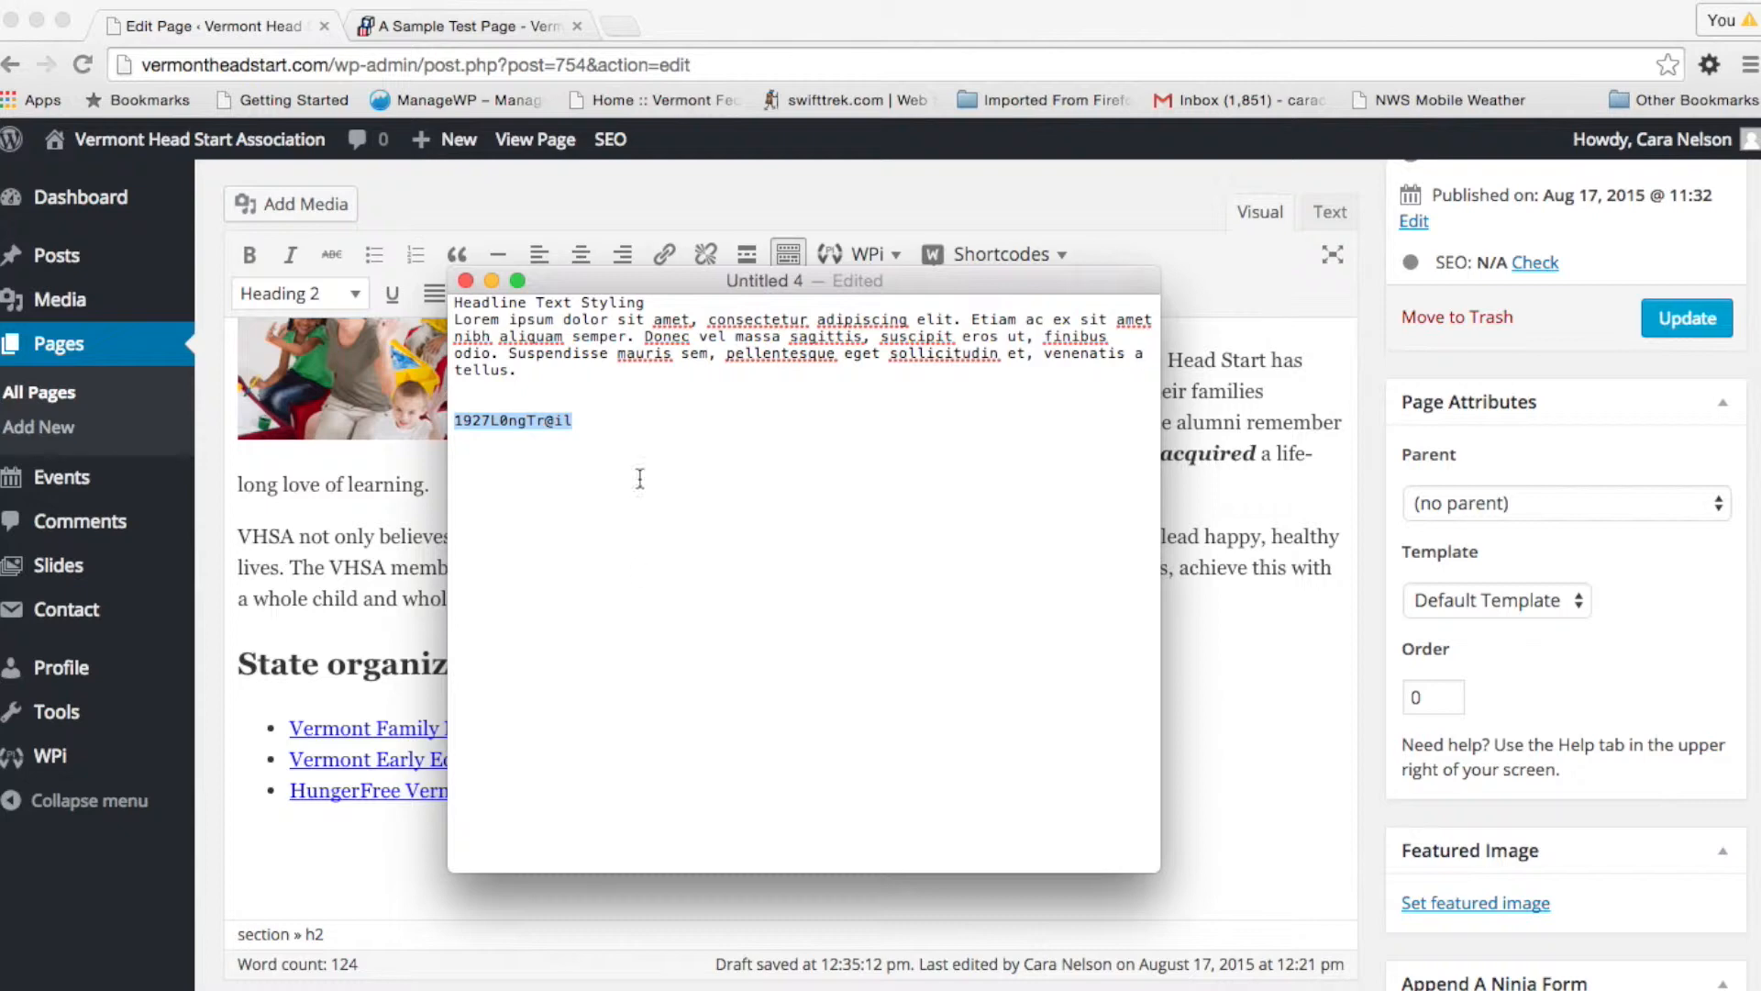
drag(550, 367, 454, 301)
key(super+c)
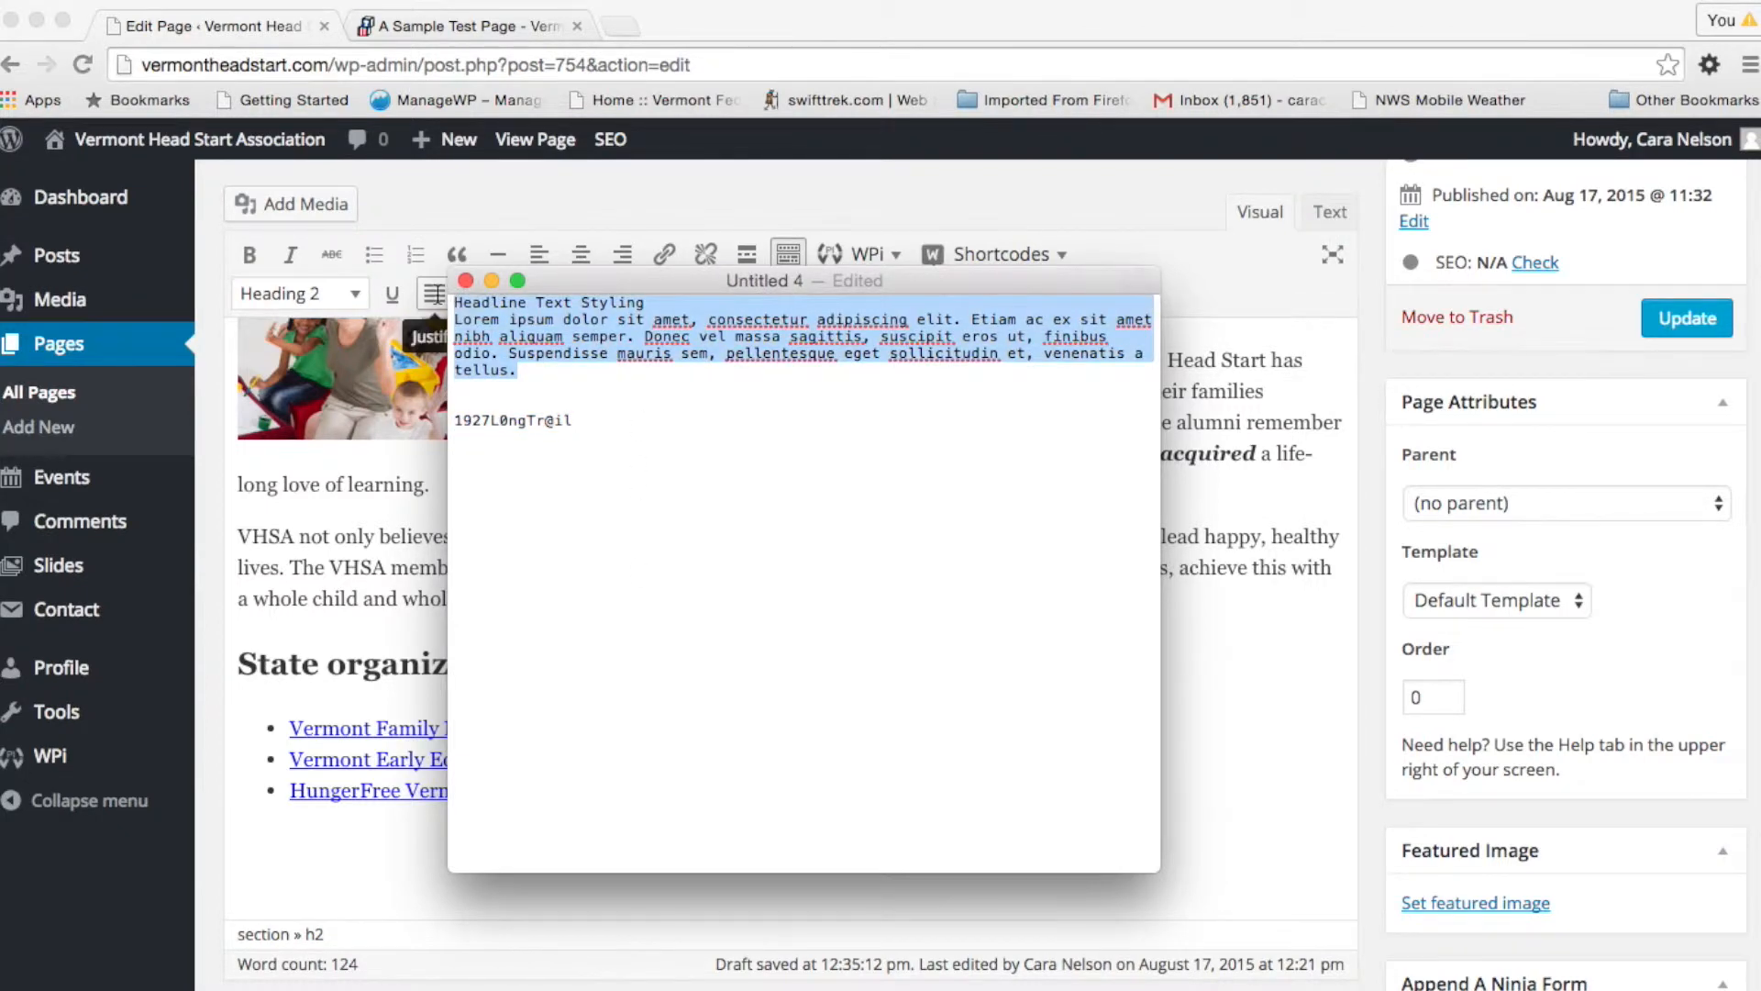
click(1276, 702)
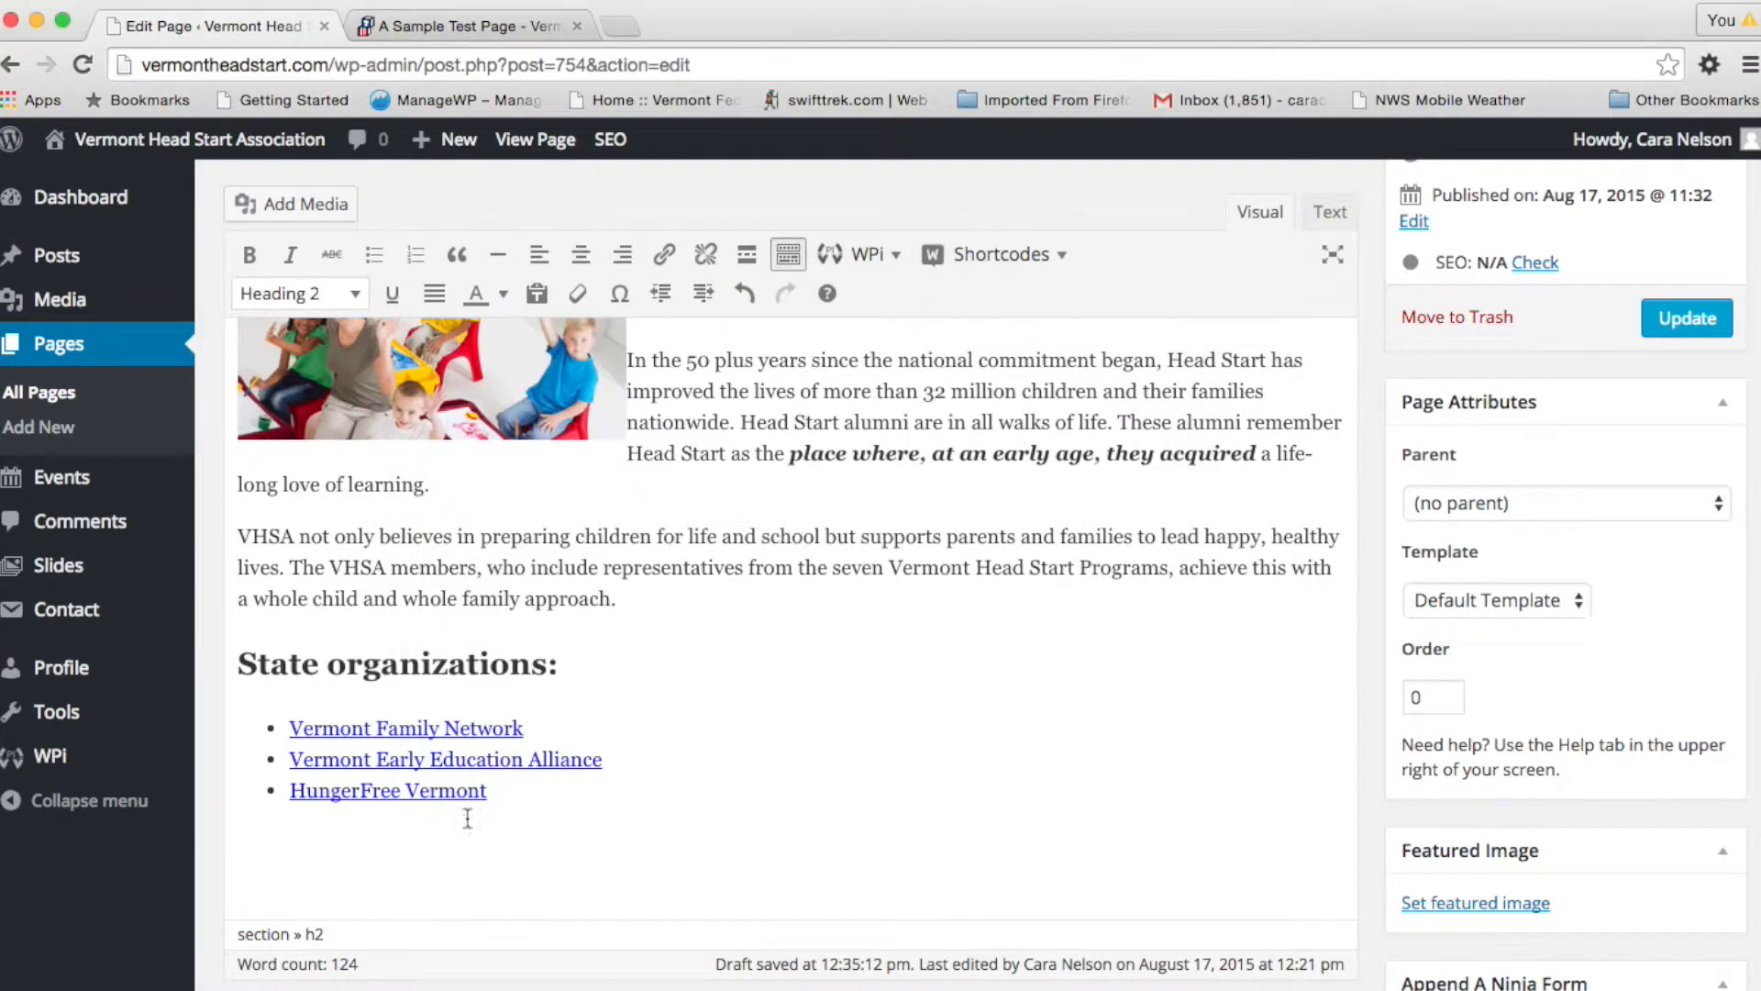
click(270, 871)
key(super+v)
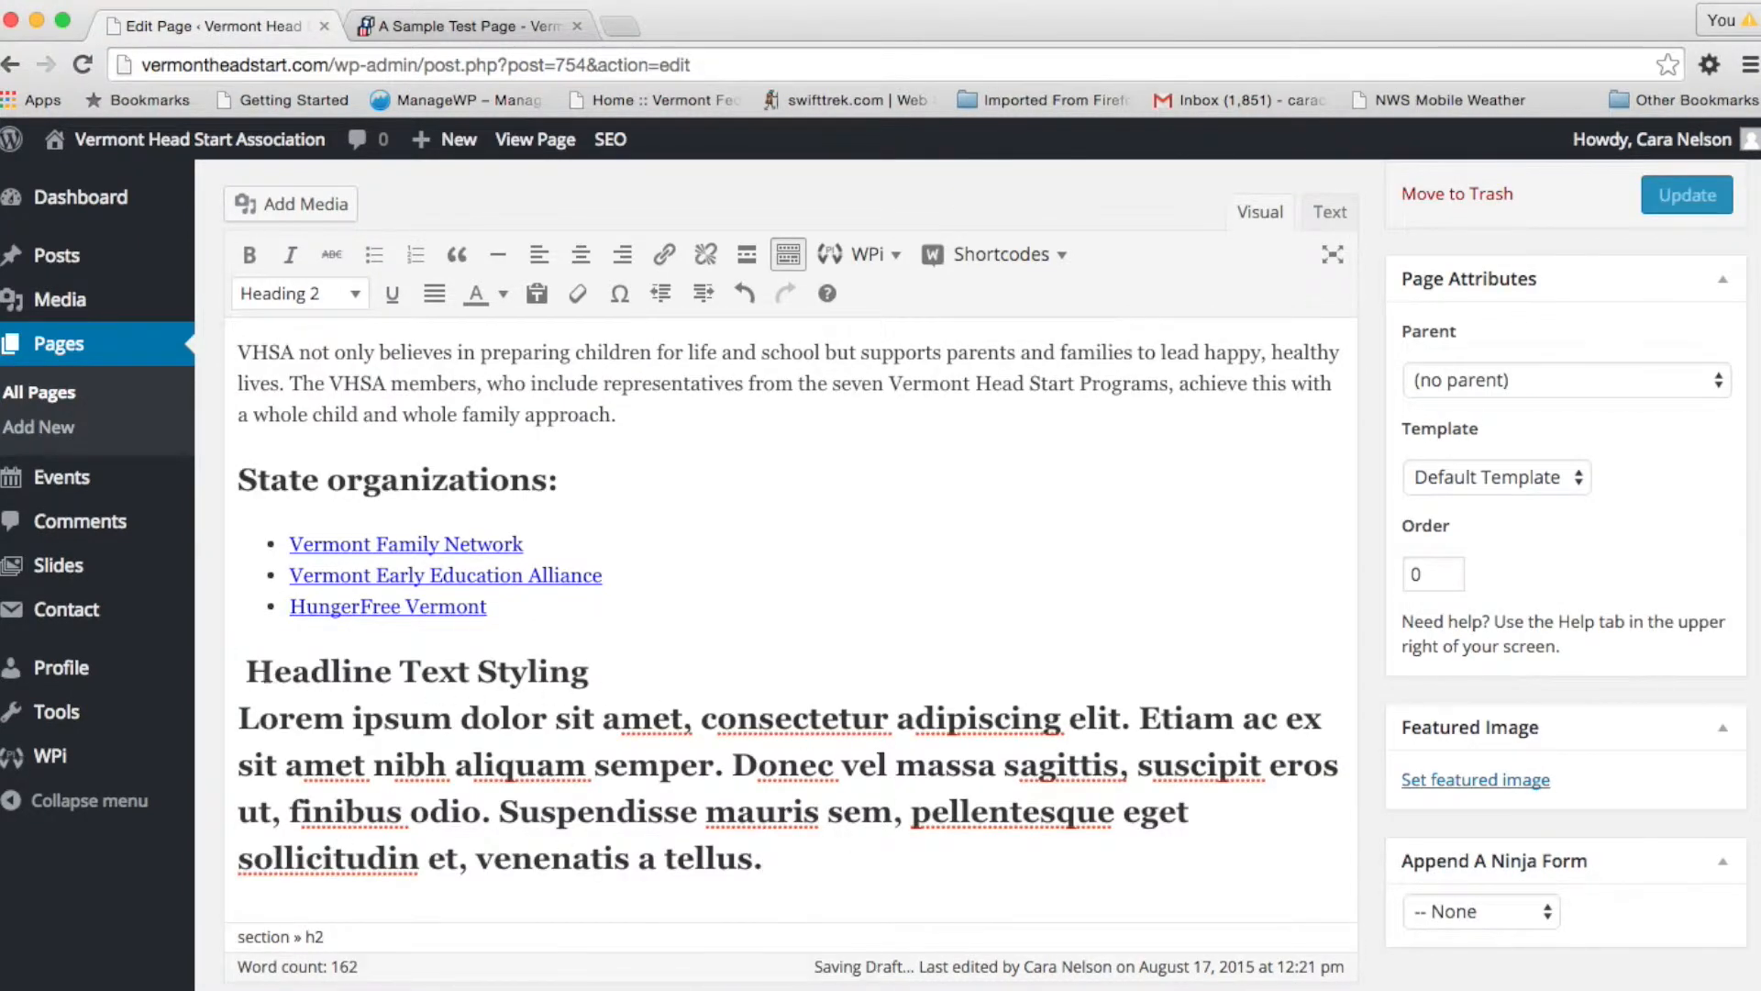
Remove the space before "Headline Text Styling" and split the Lorem ipsum text into a separate block below it
click(238, 671)
key(BackSpace)
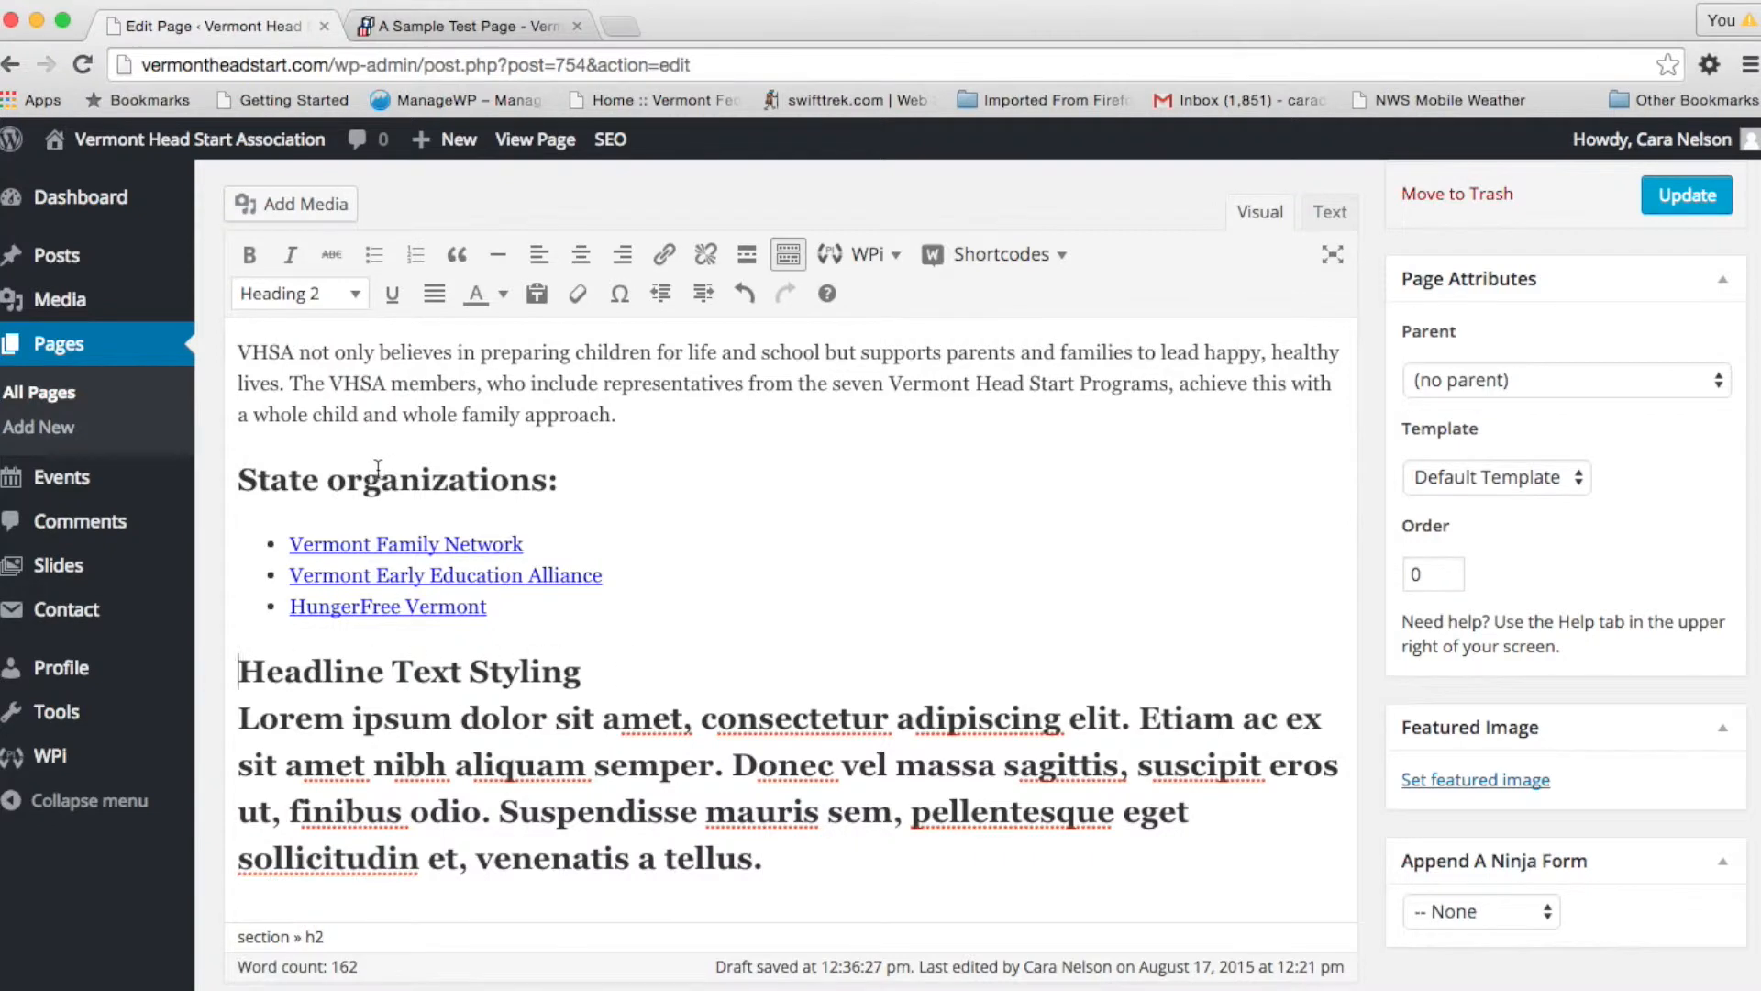
drag(588, 673, 220, 680)
click(240, 714)
key(Return)
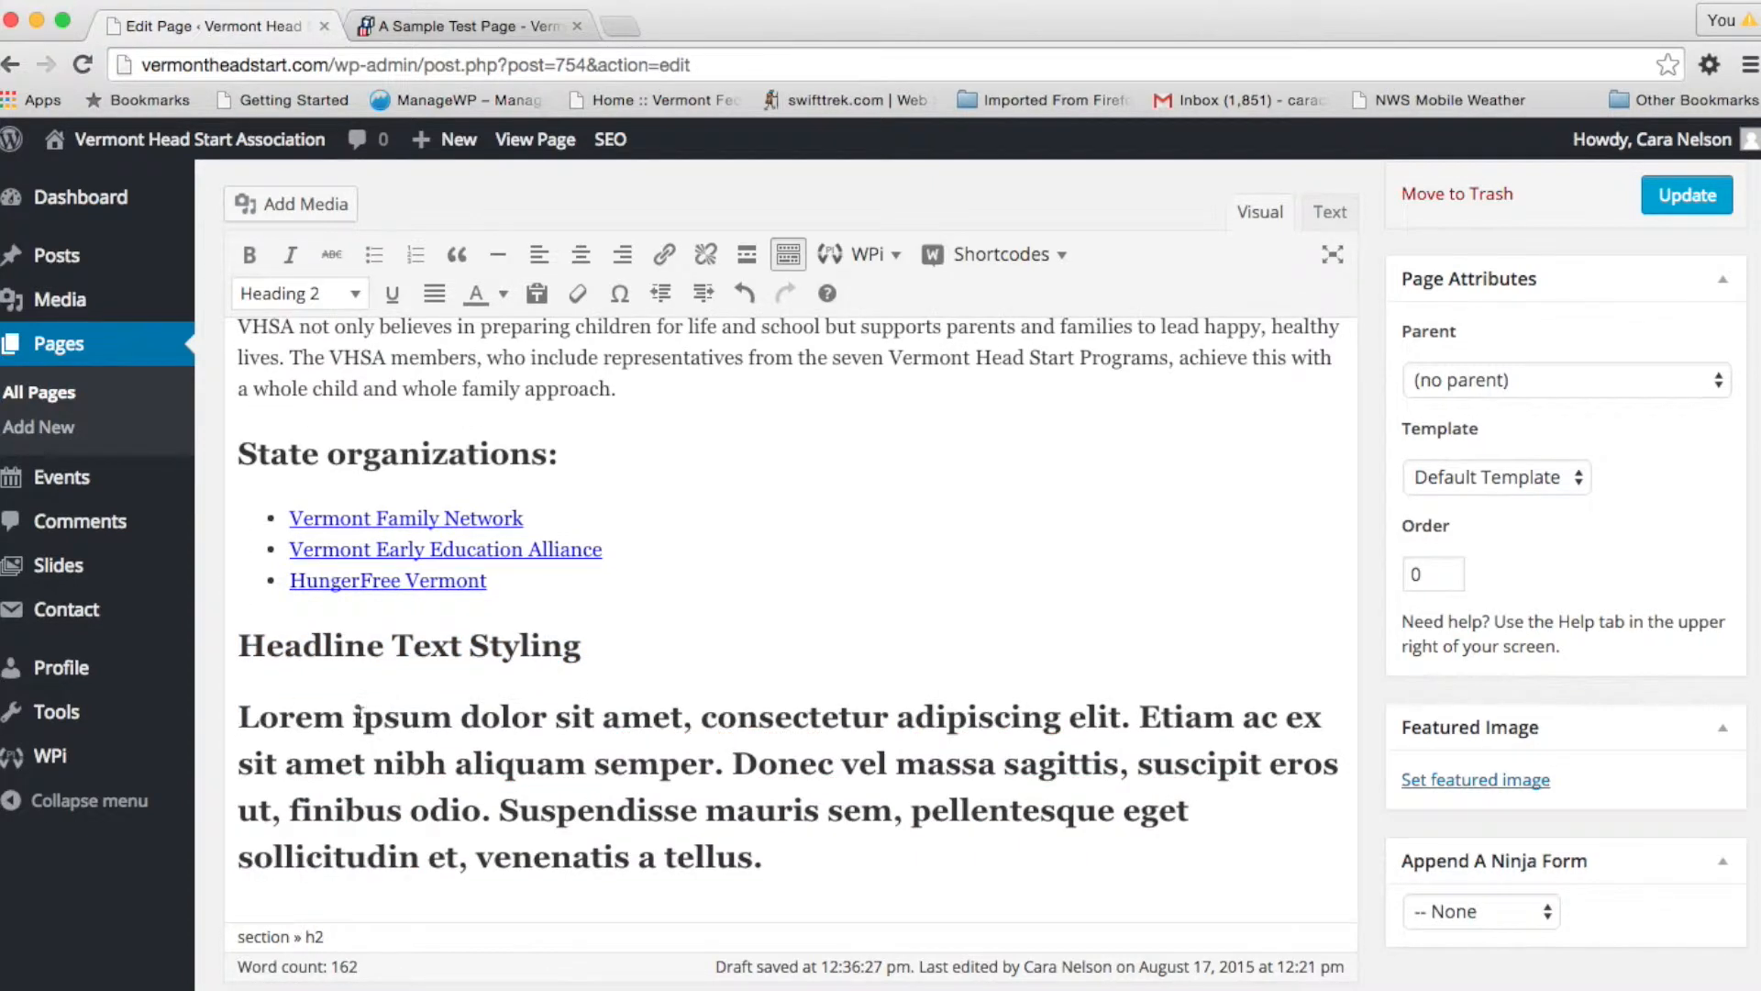
Change the pasted Lorem ipsum text to the Paragraph style
drag(795, 859, 179, 698)
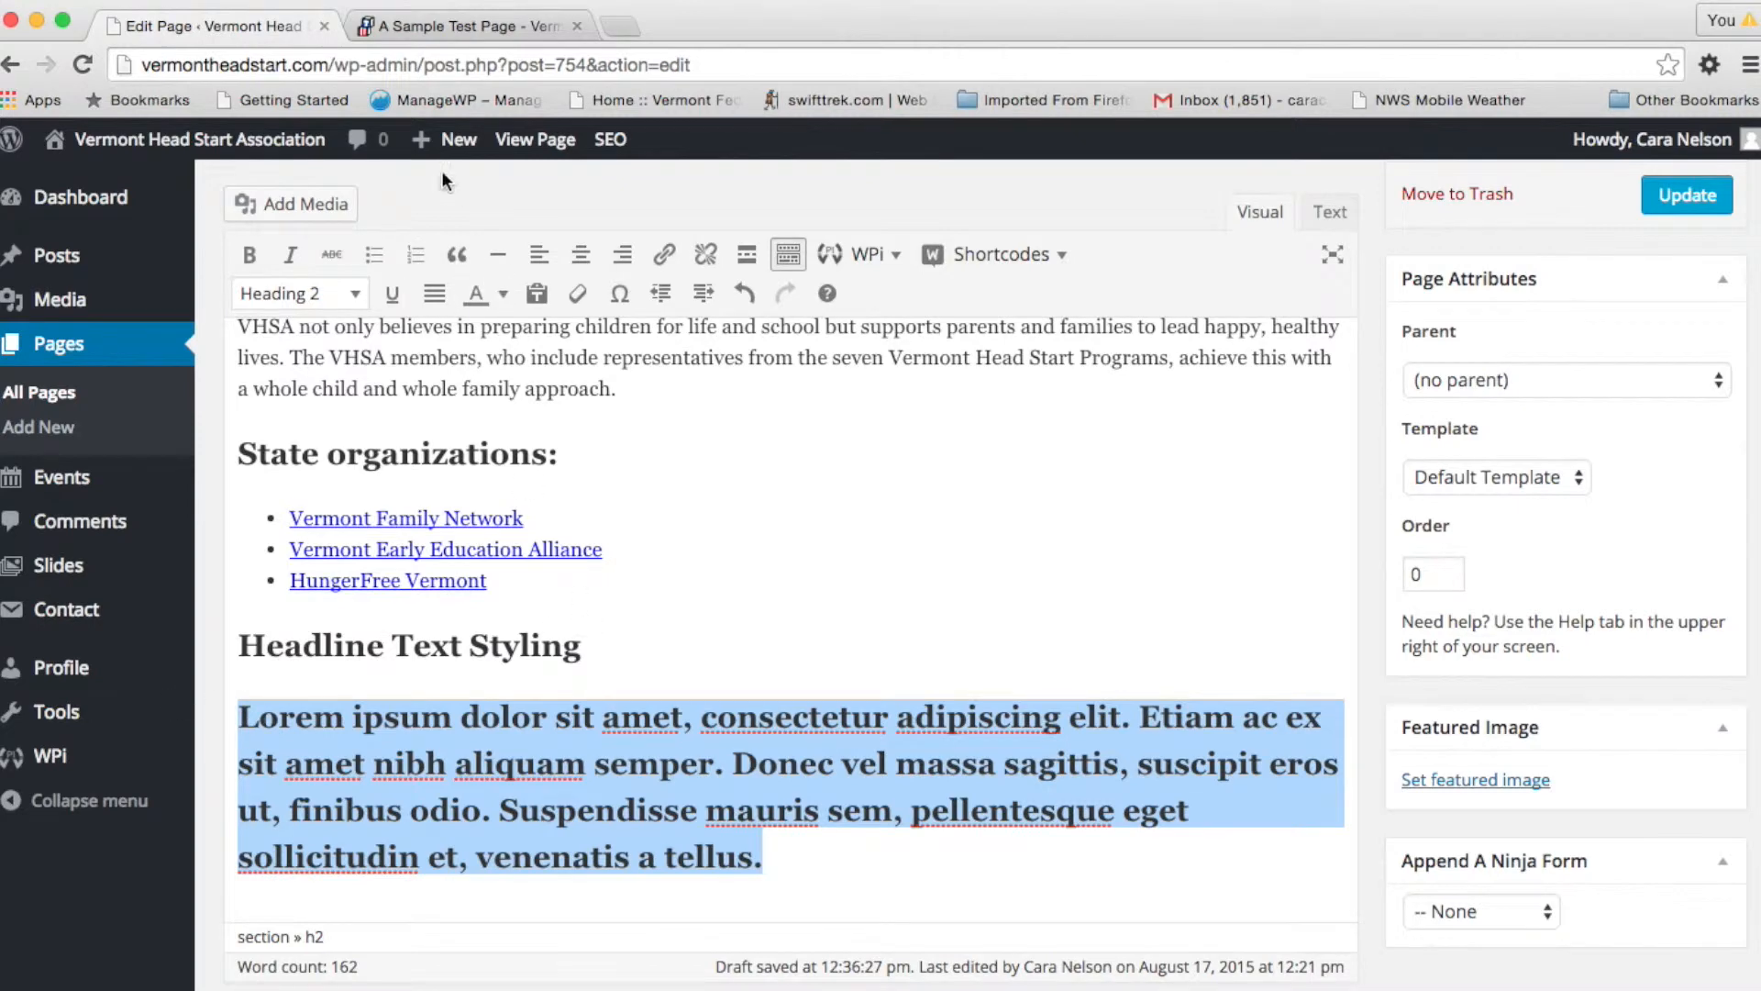
click(354, 293)
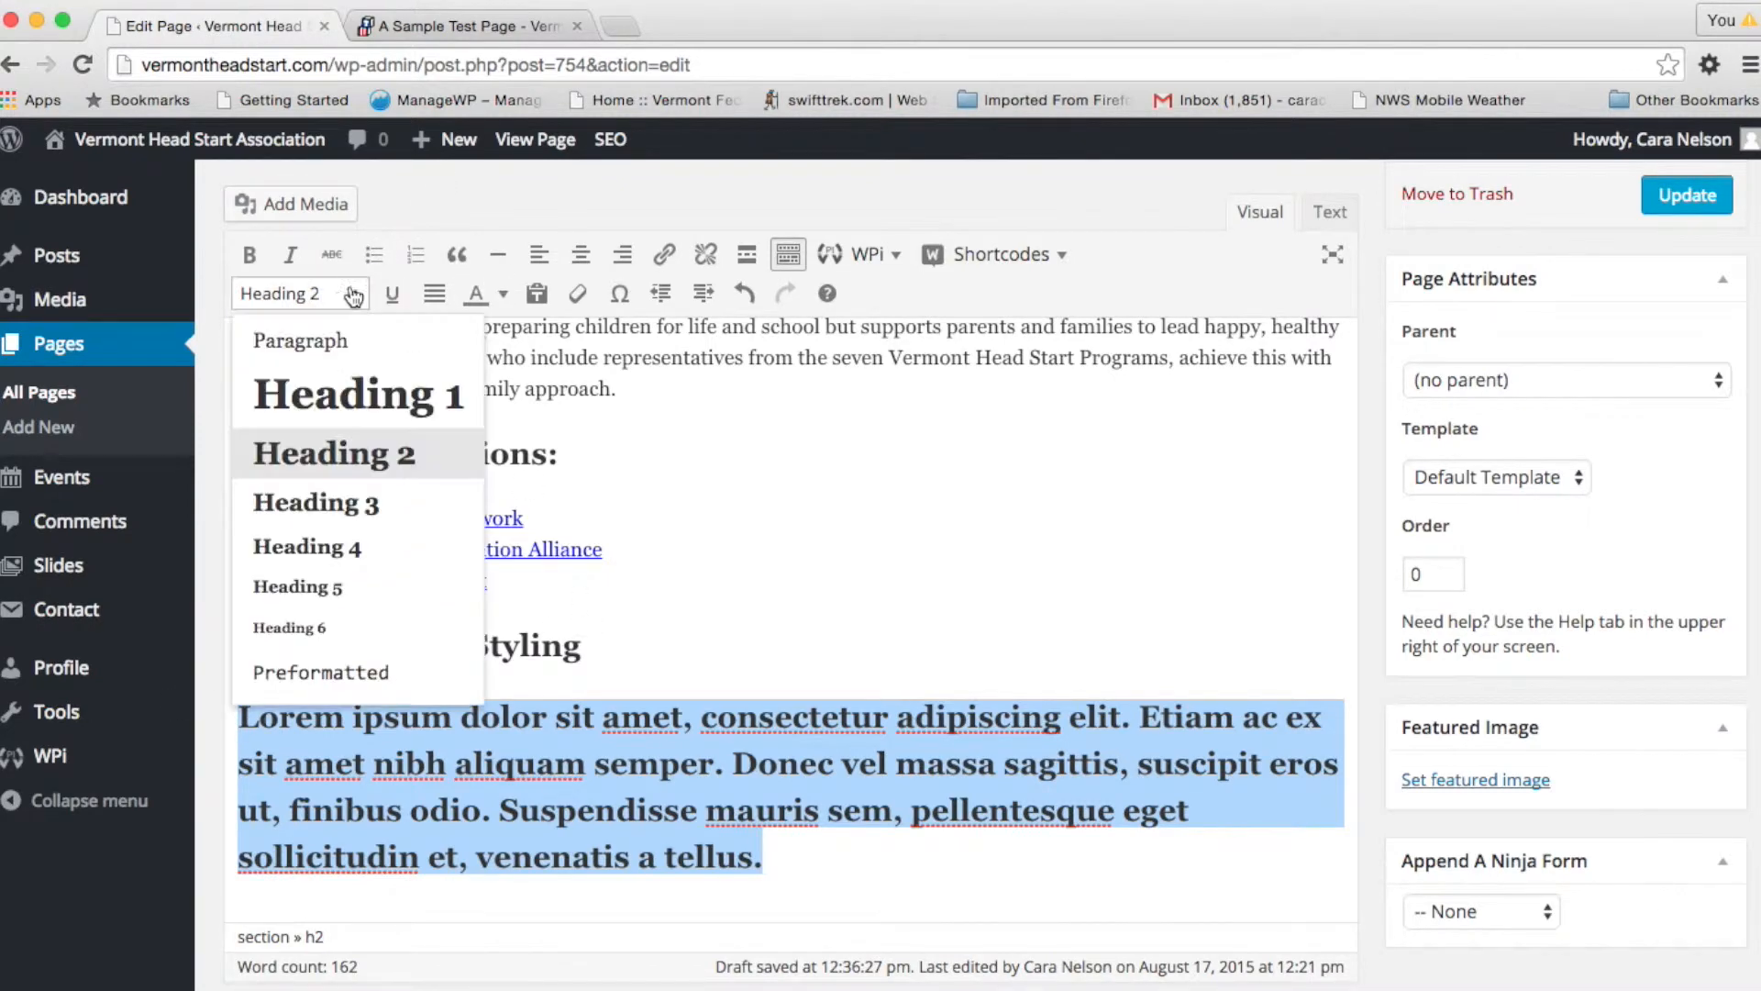
click(323, 341)
click(787, 546)
Review the list of paragraph and heading styles again without applying one
scroll(787, 546, up, 5)
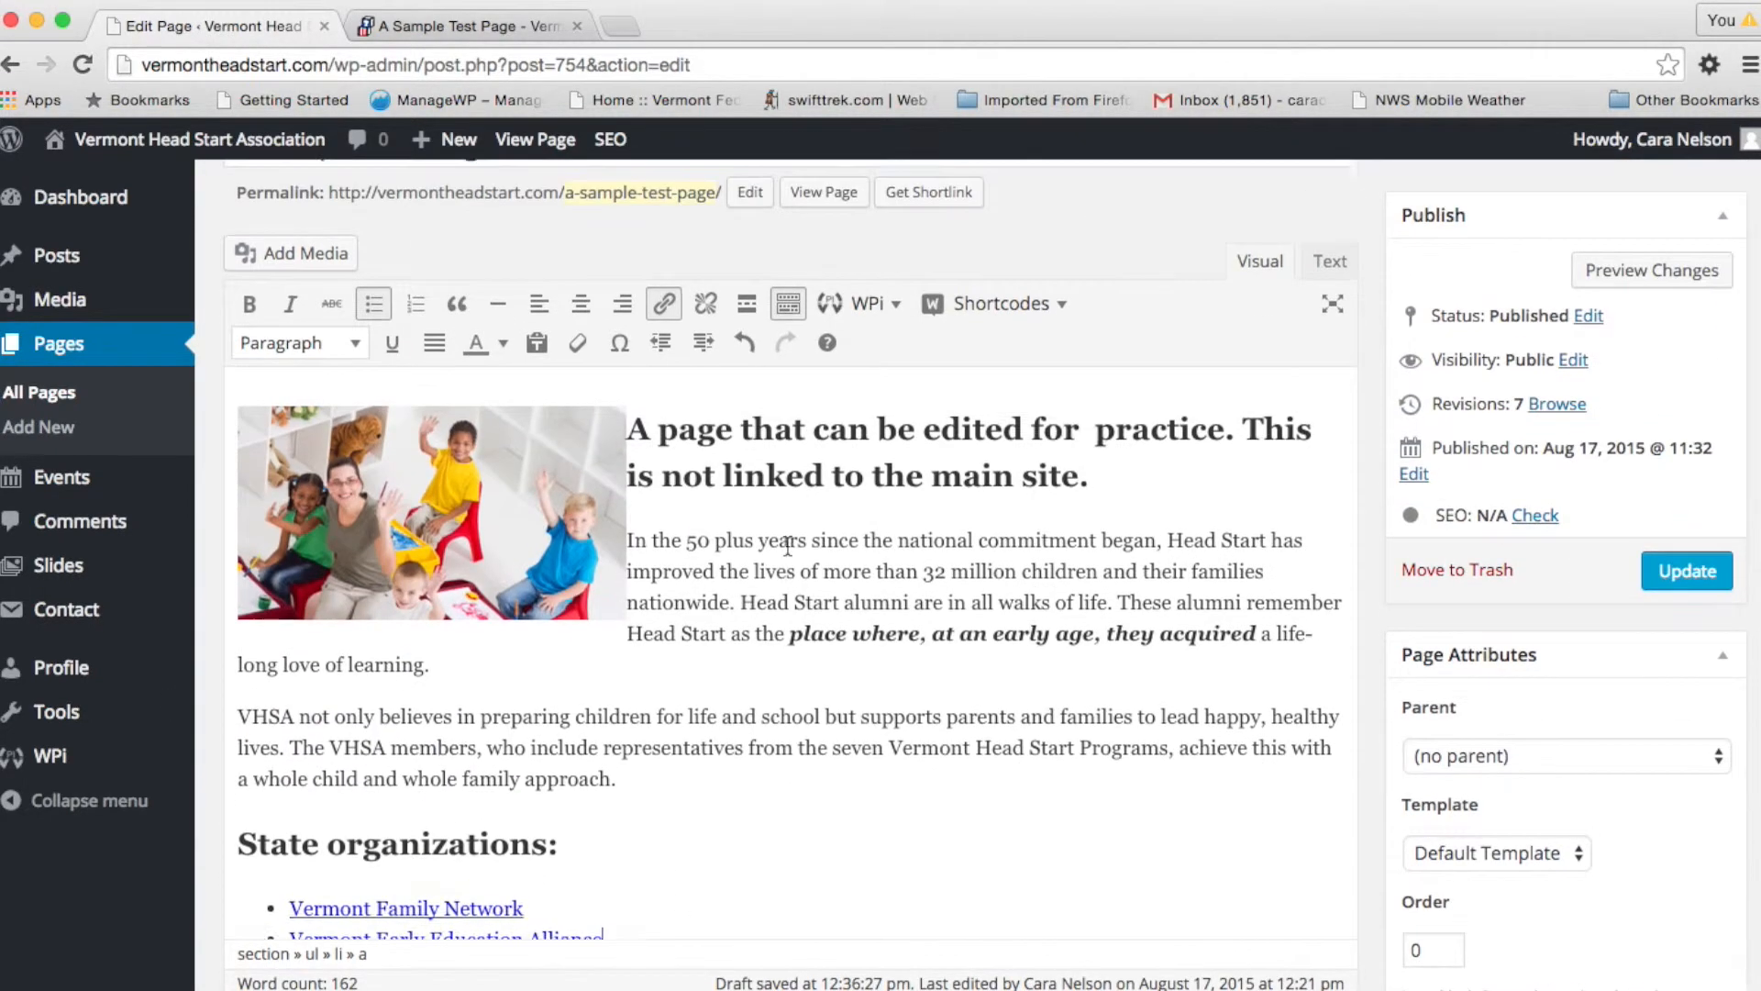
click(357, 379)
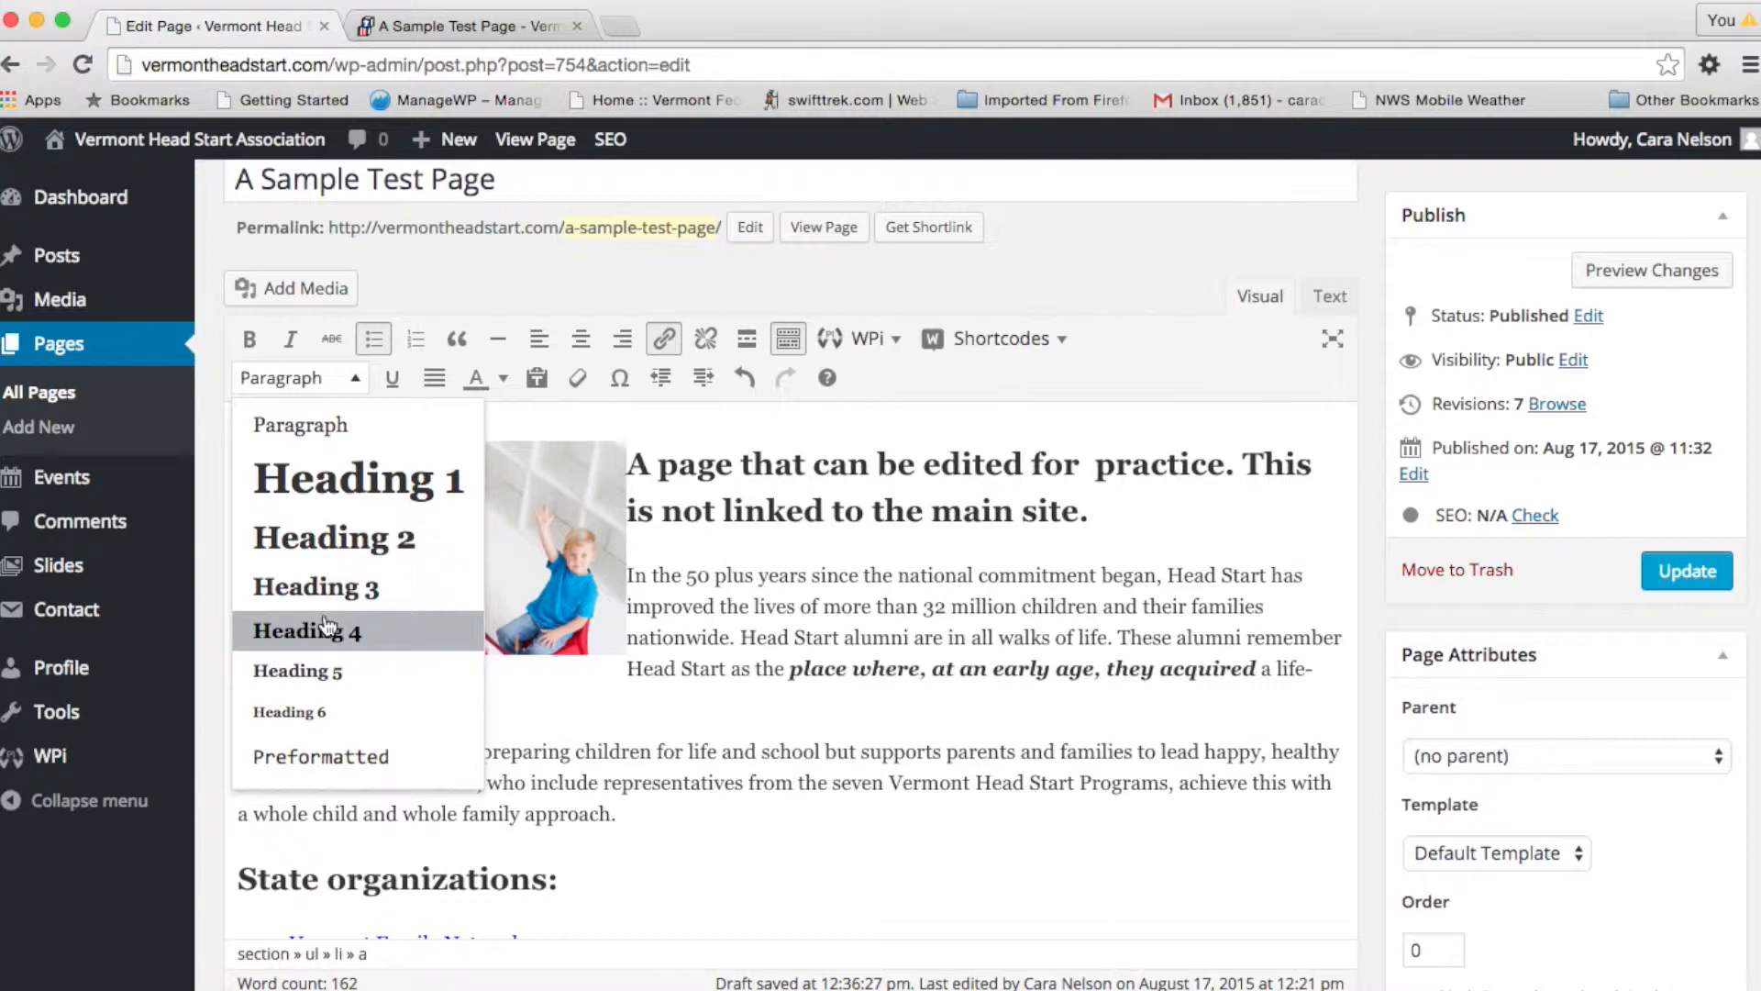
click(752, 699)
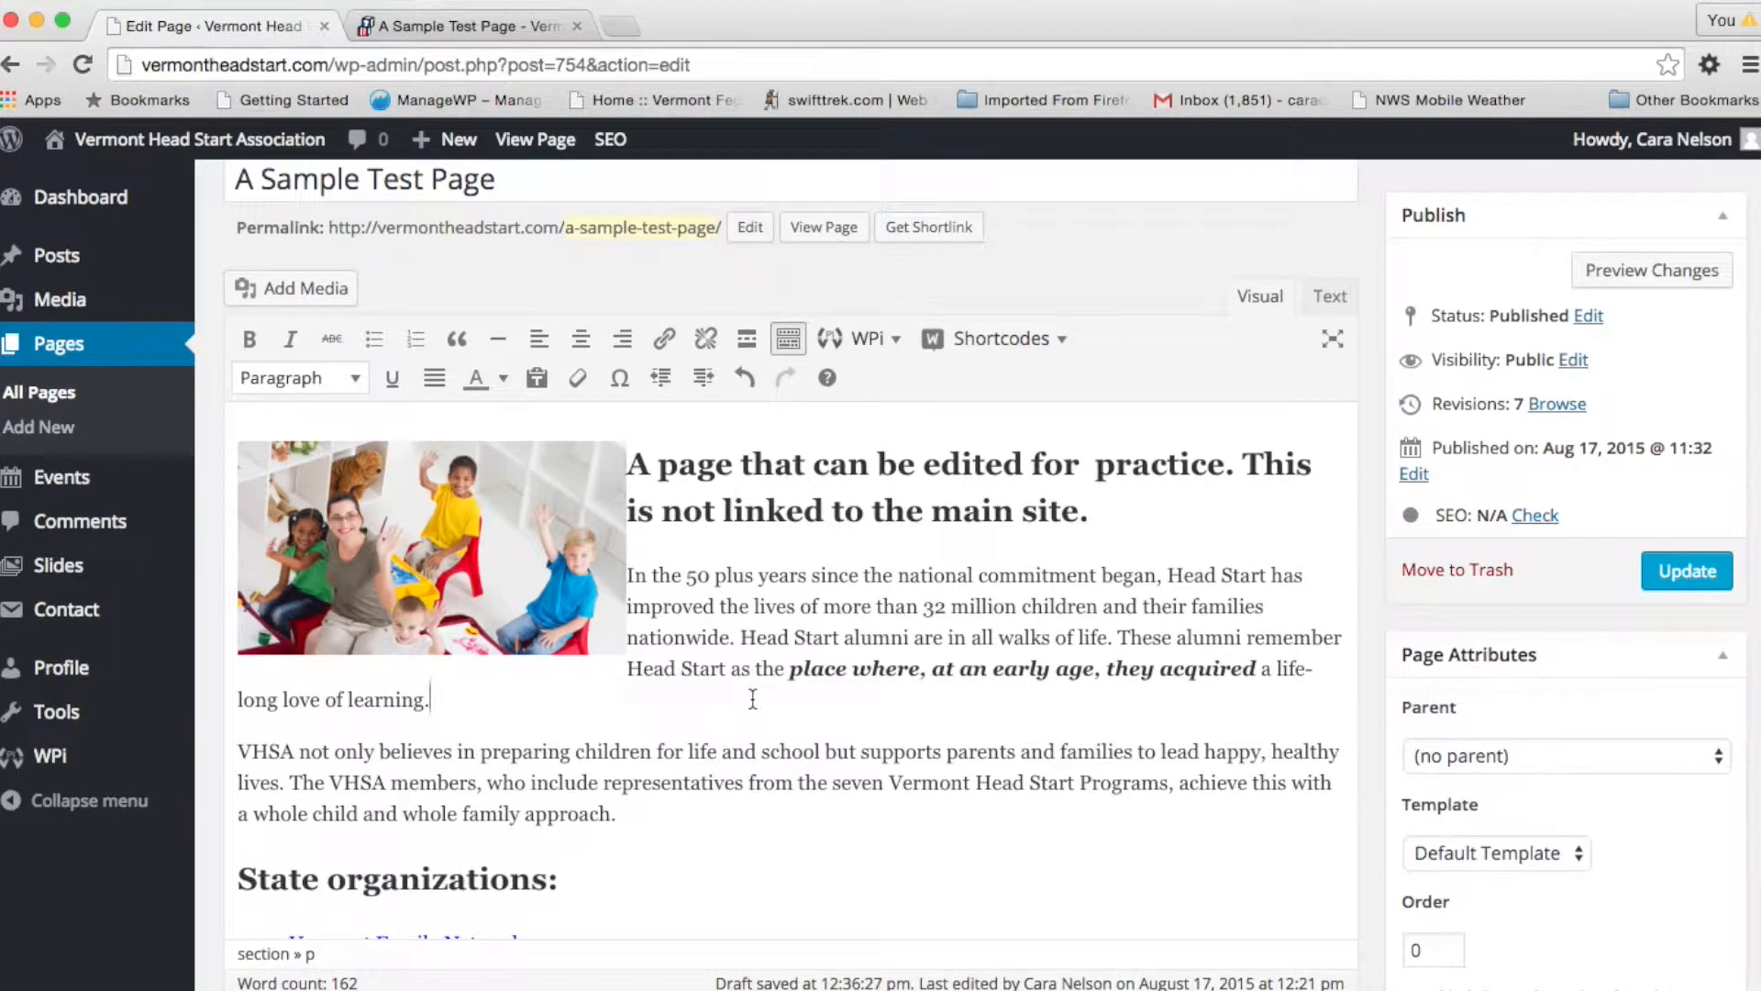
Look over the pasted headline and Lorem ipsum text, and update the page to save the changes
scroll(1008, 688, down, 4)
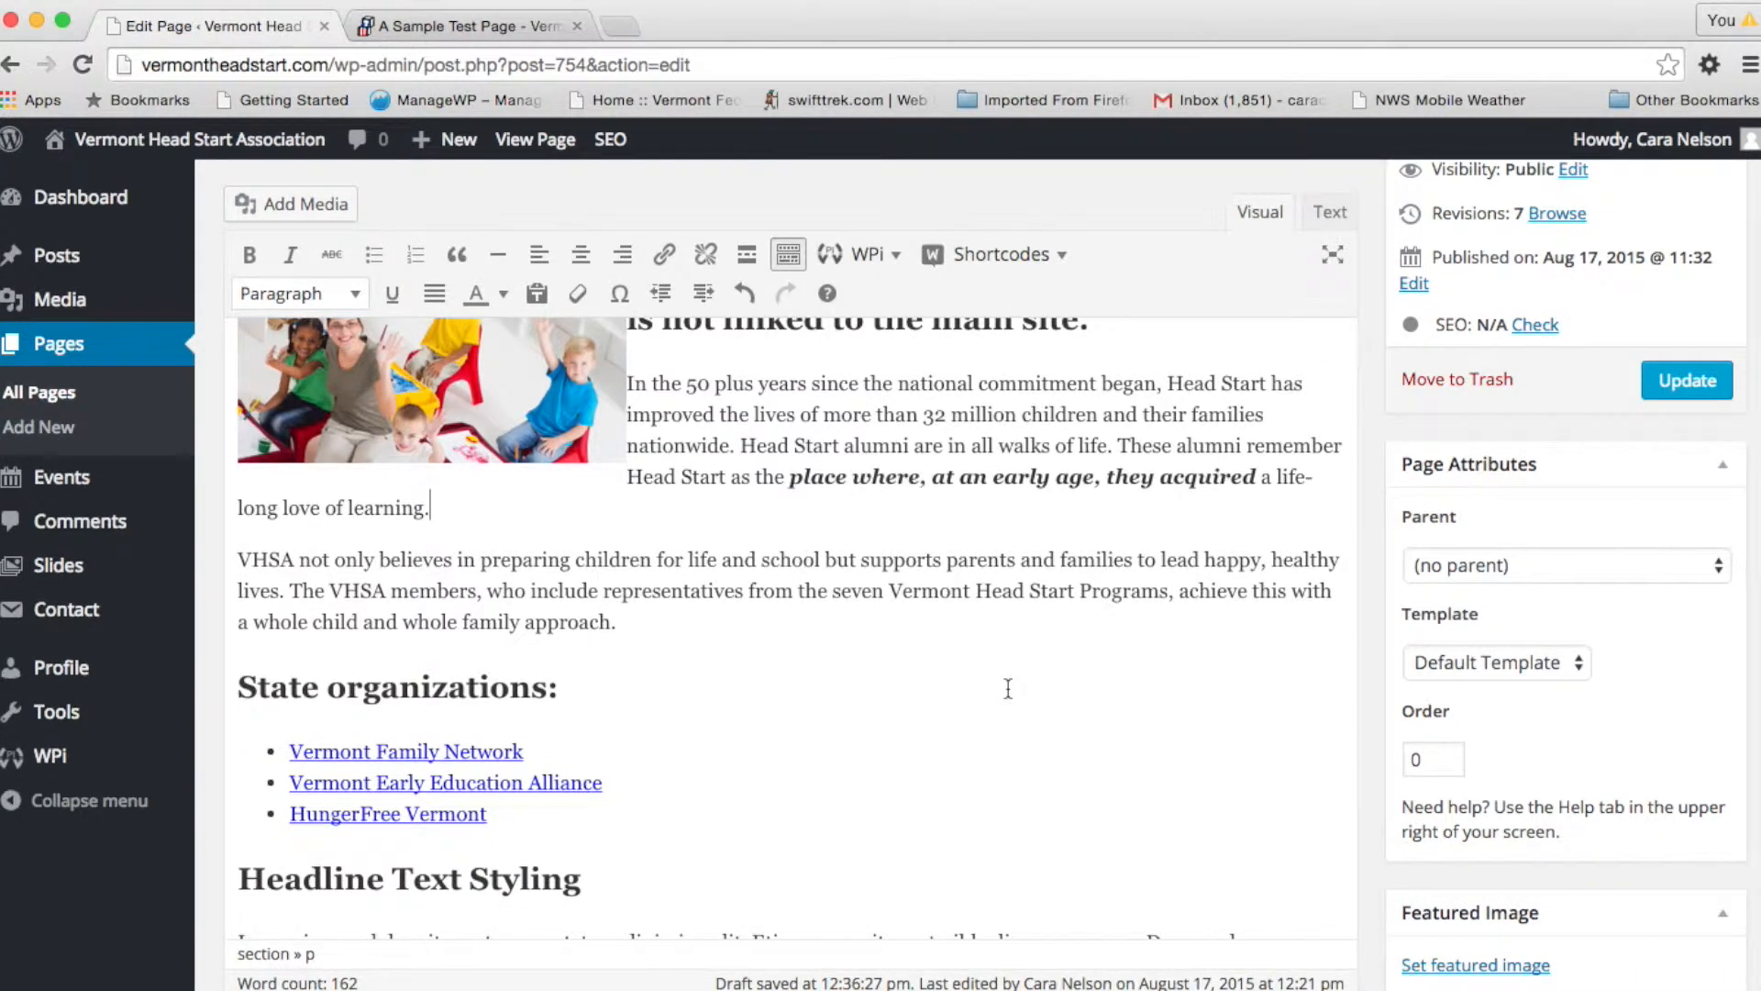
scroll(1008, 688, down, 3)
scroll(1008, 688, up, 9)
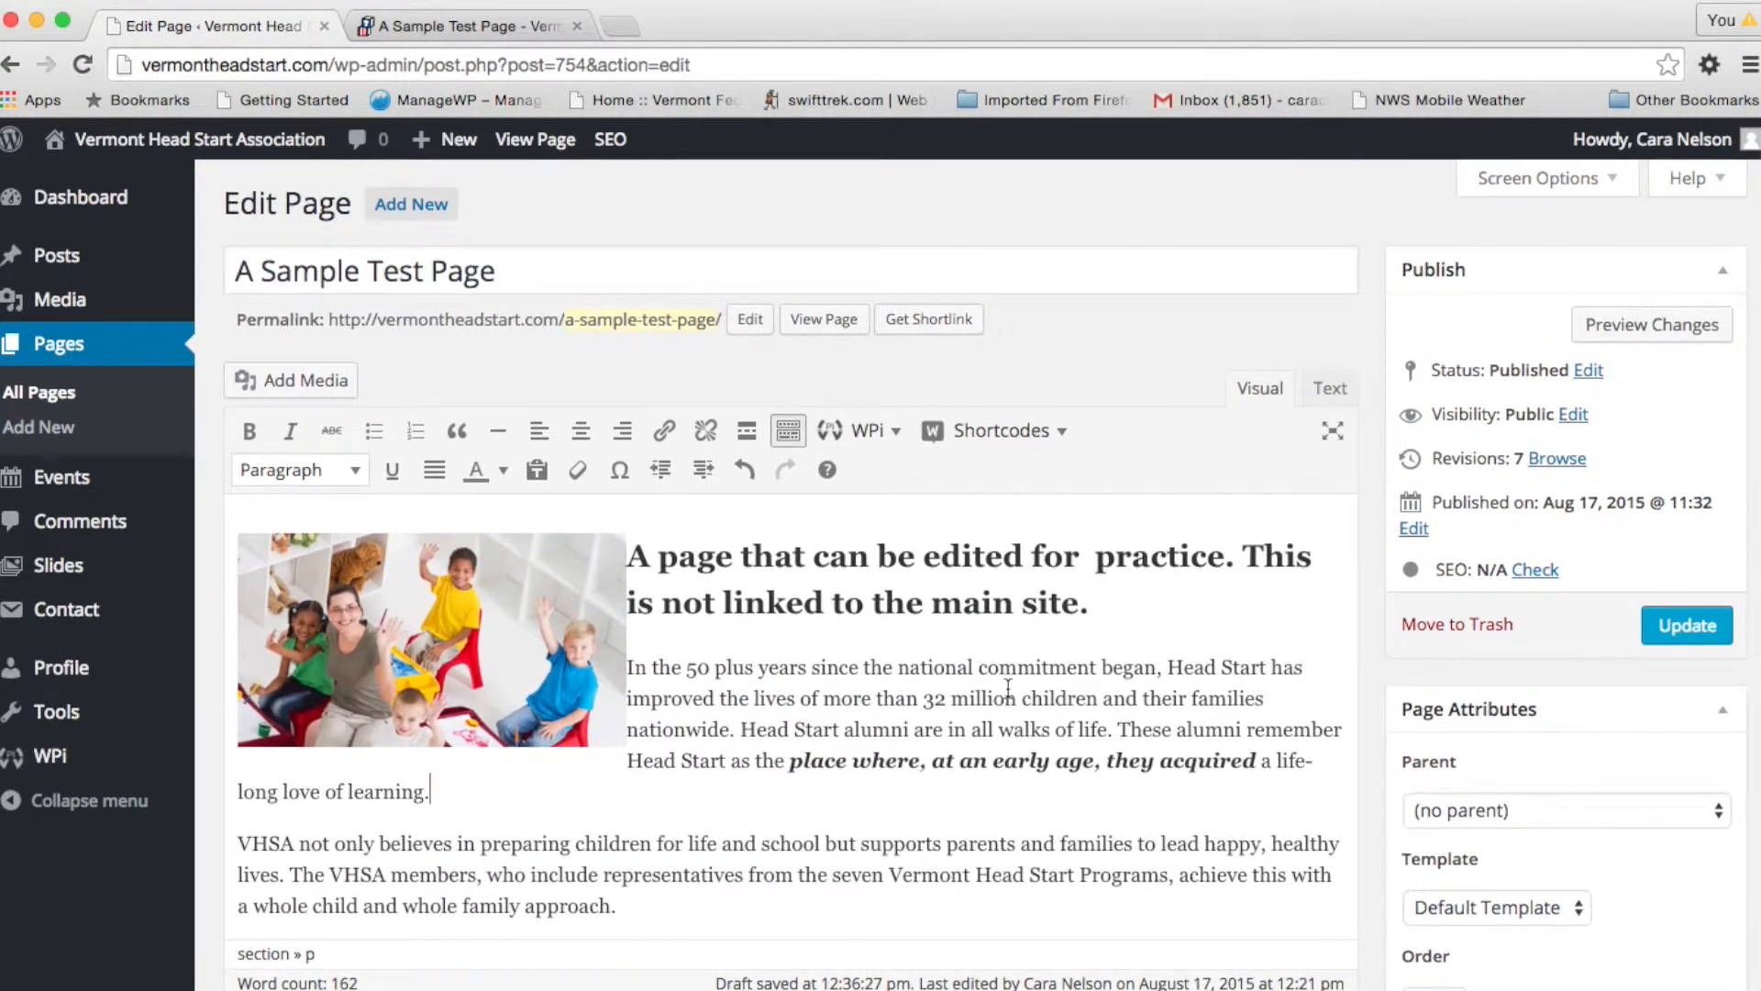
click(1693, 625)
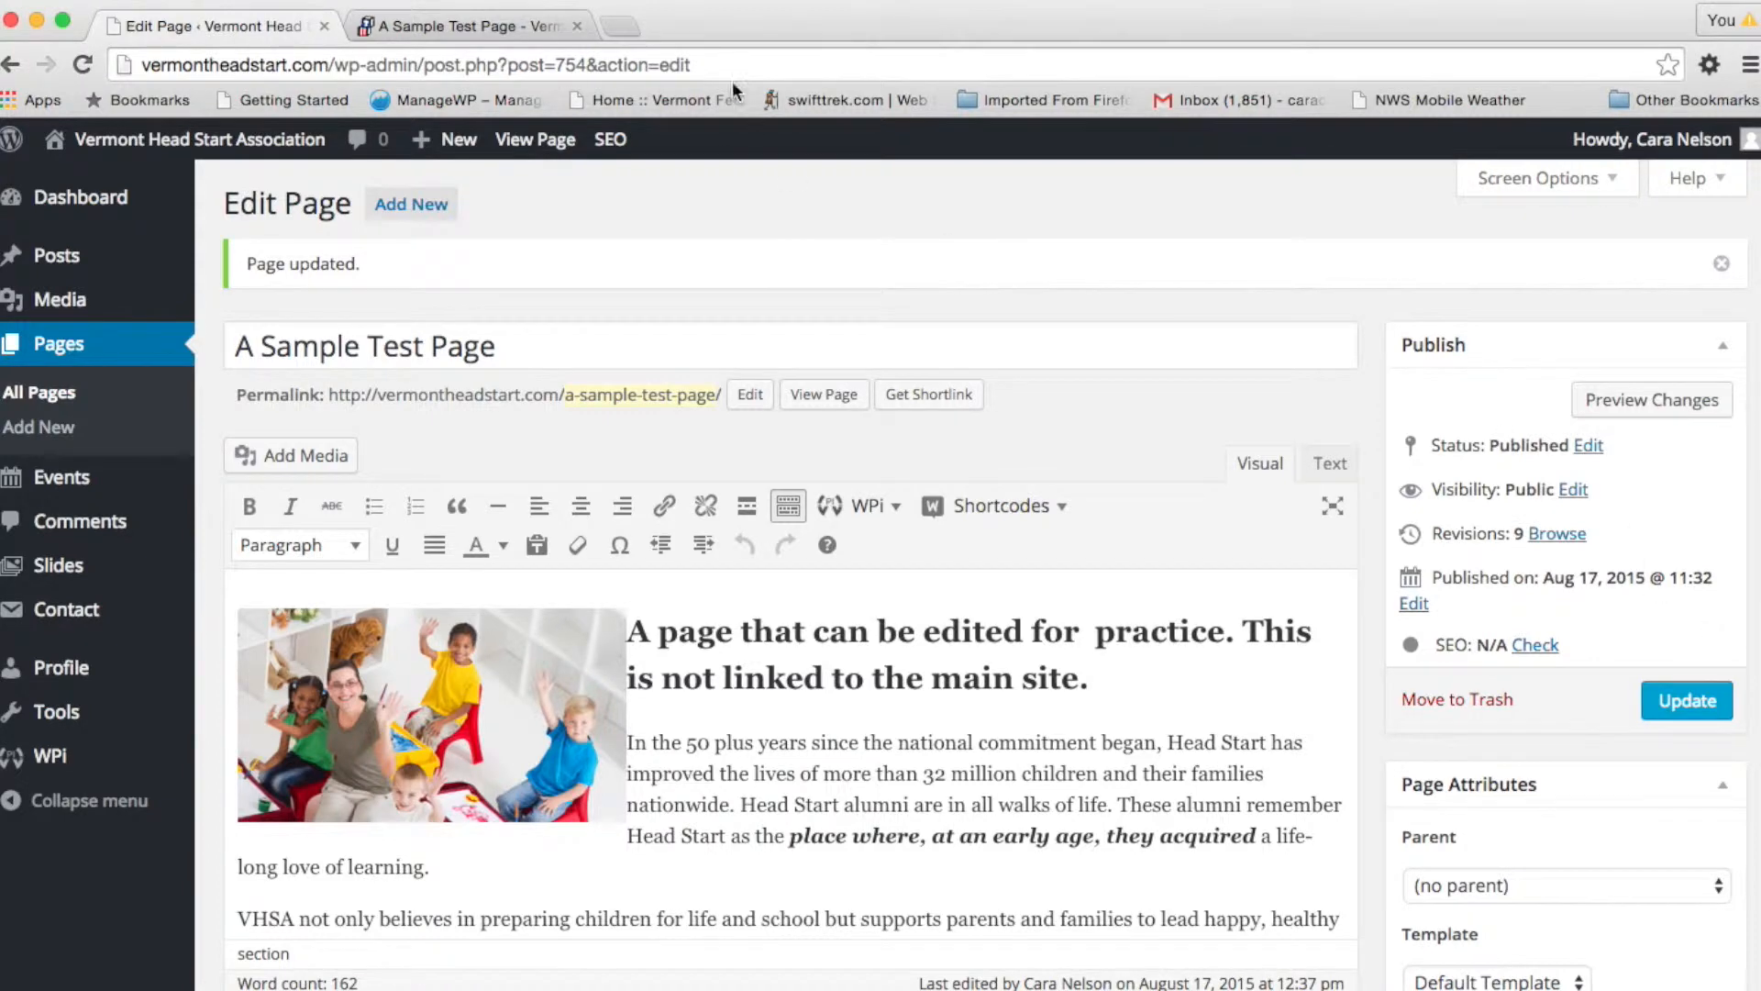
Close the old preview, open a fresh preview of the page, and review its headings, list and pasted text
click(577, 27)
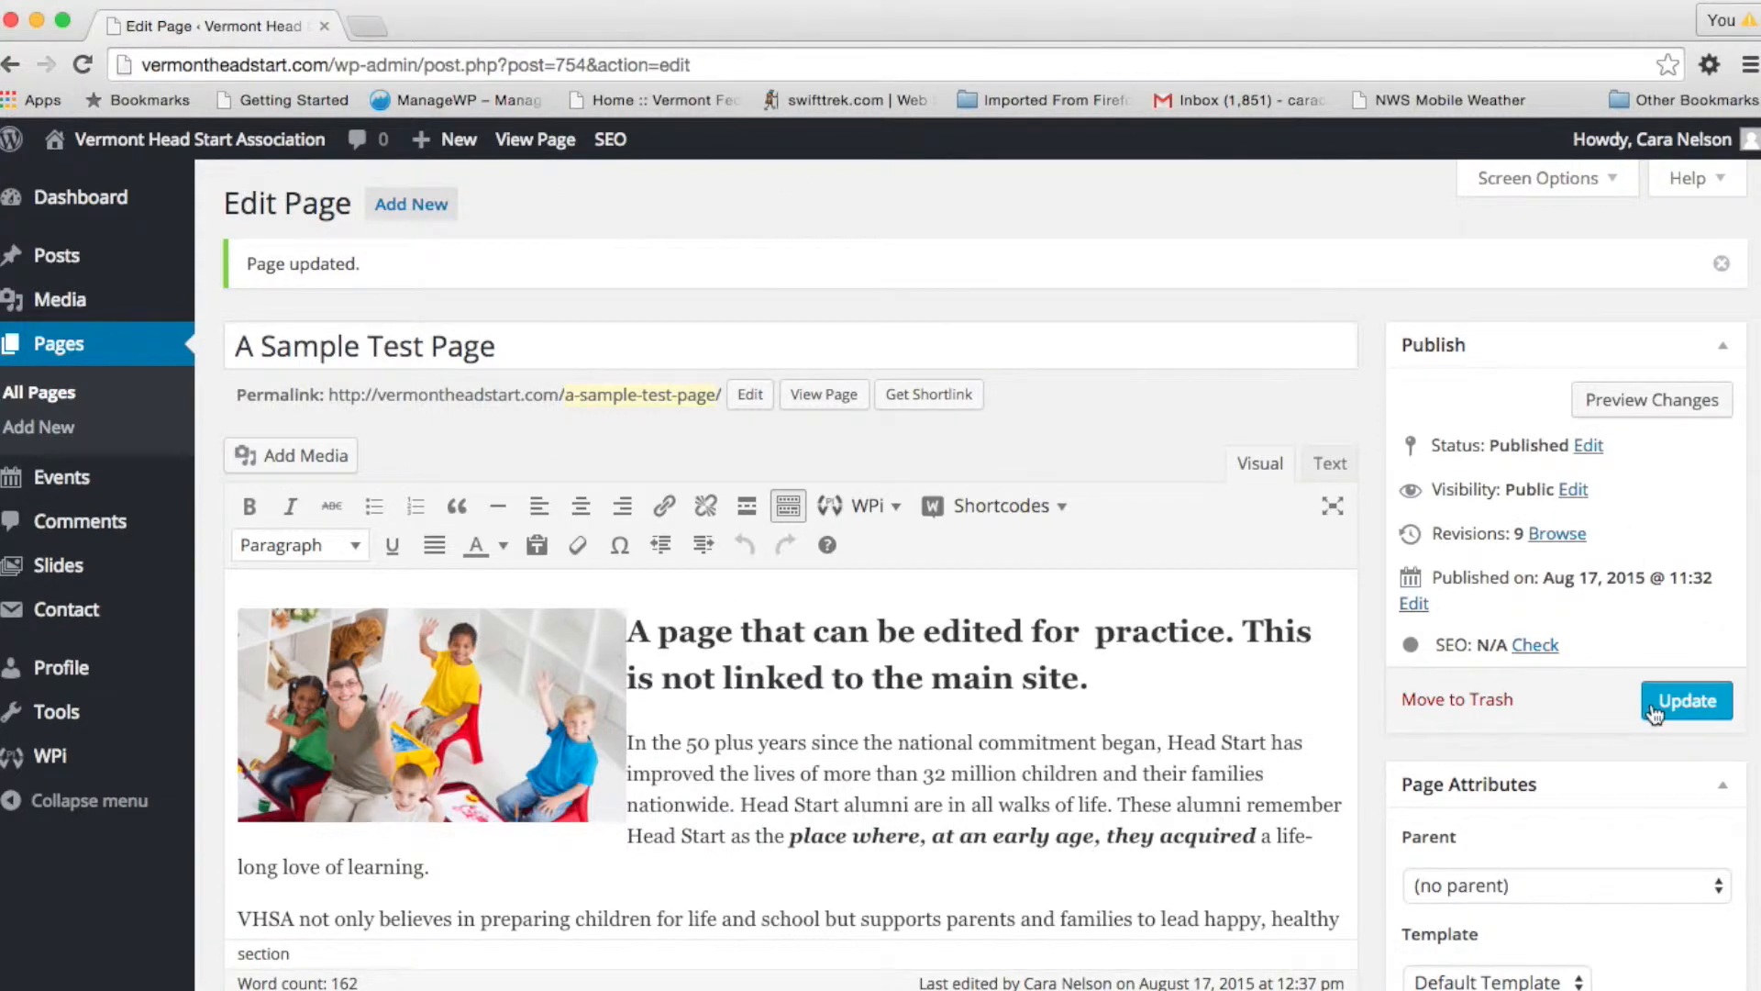
click(1614, 402)
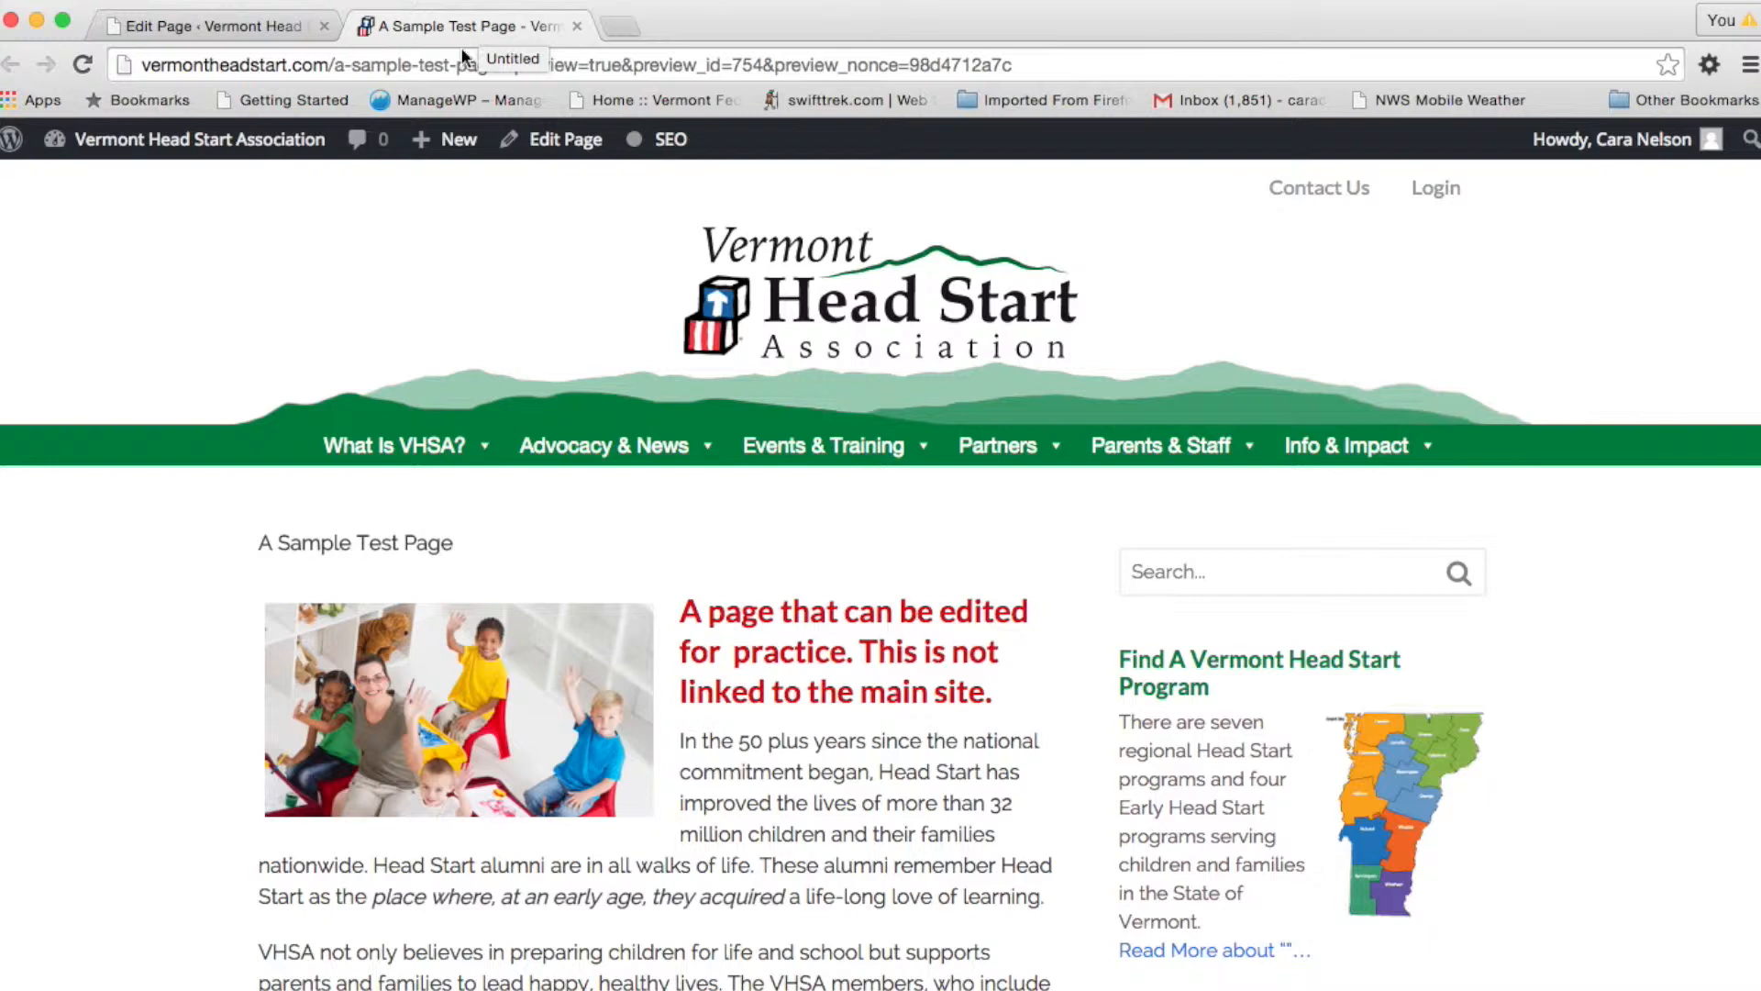
scroll(176, 581, down, 10)
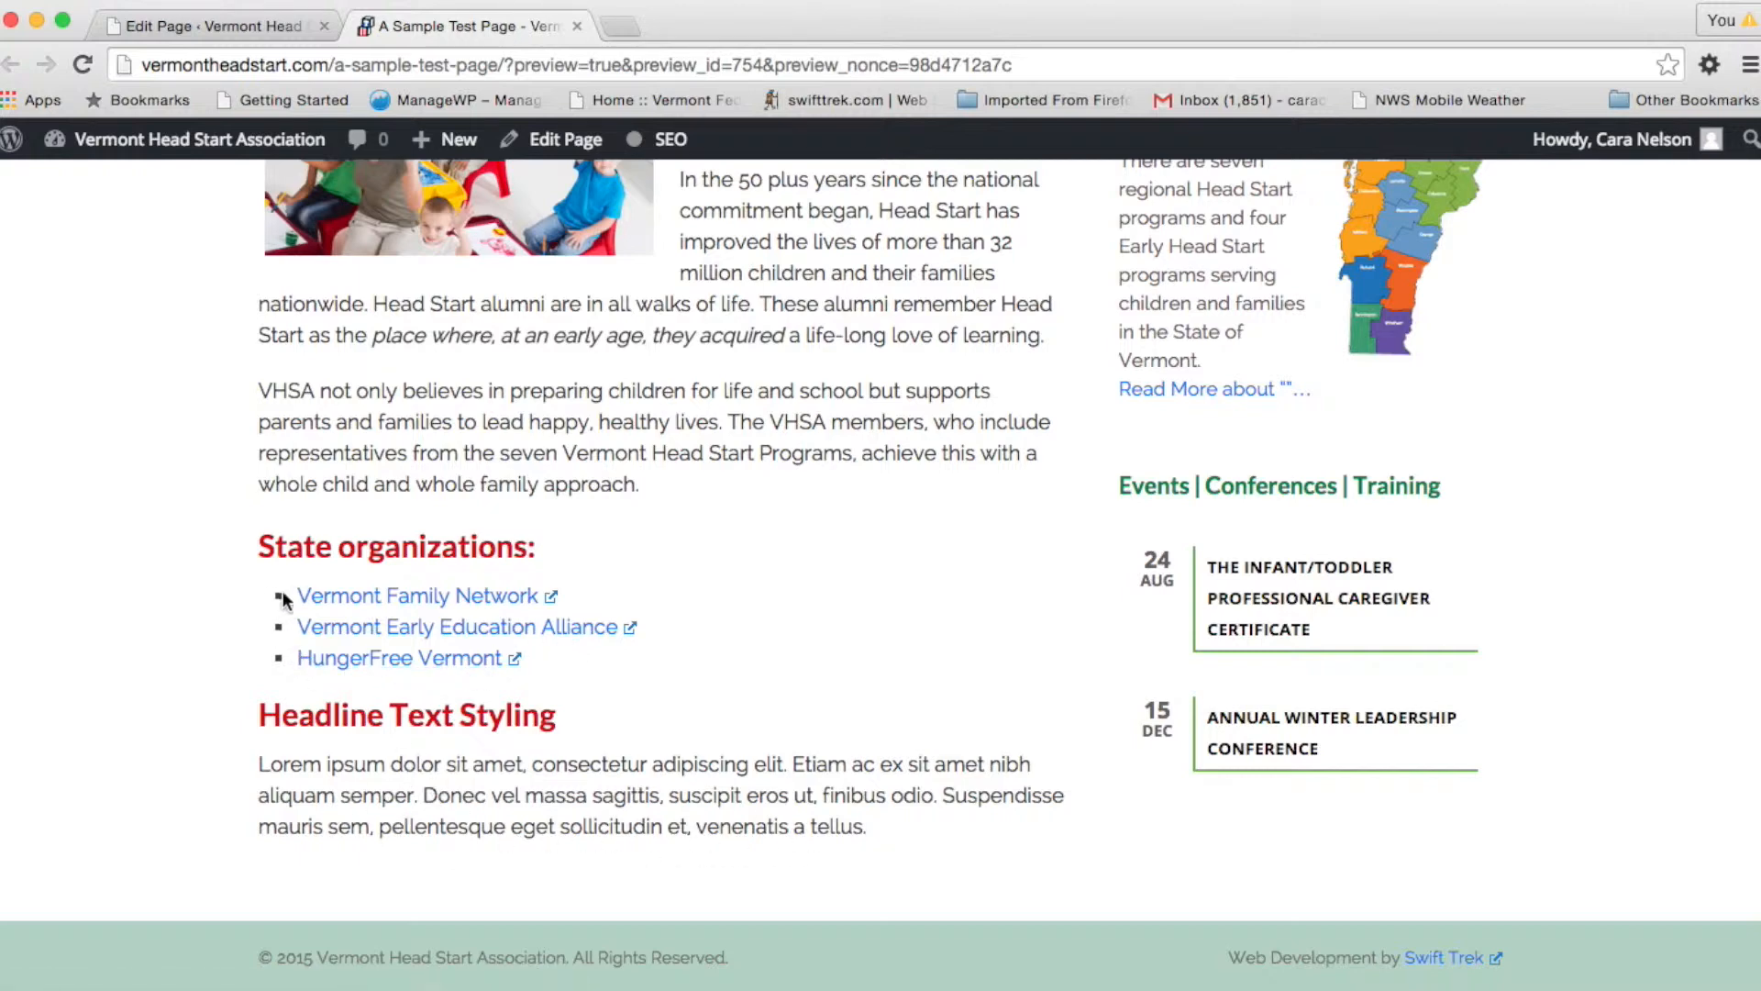
scroll(767, 481, up, 3)
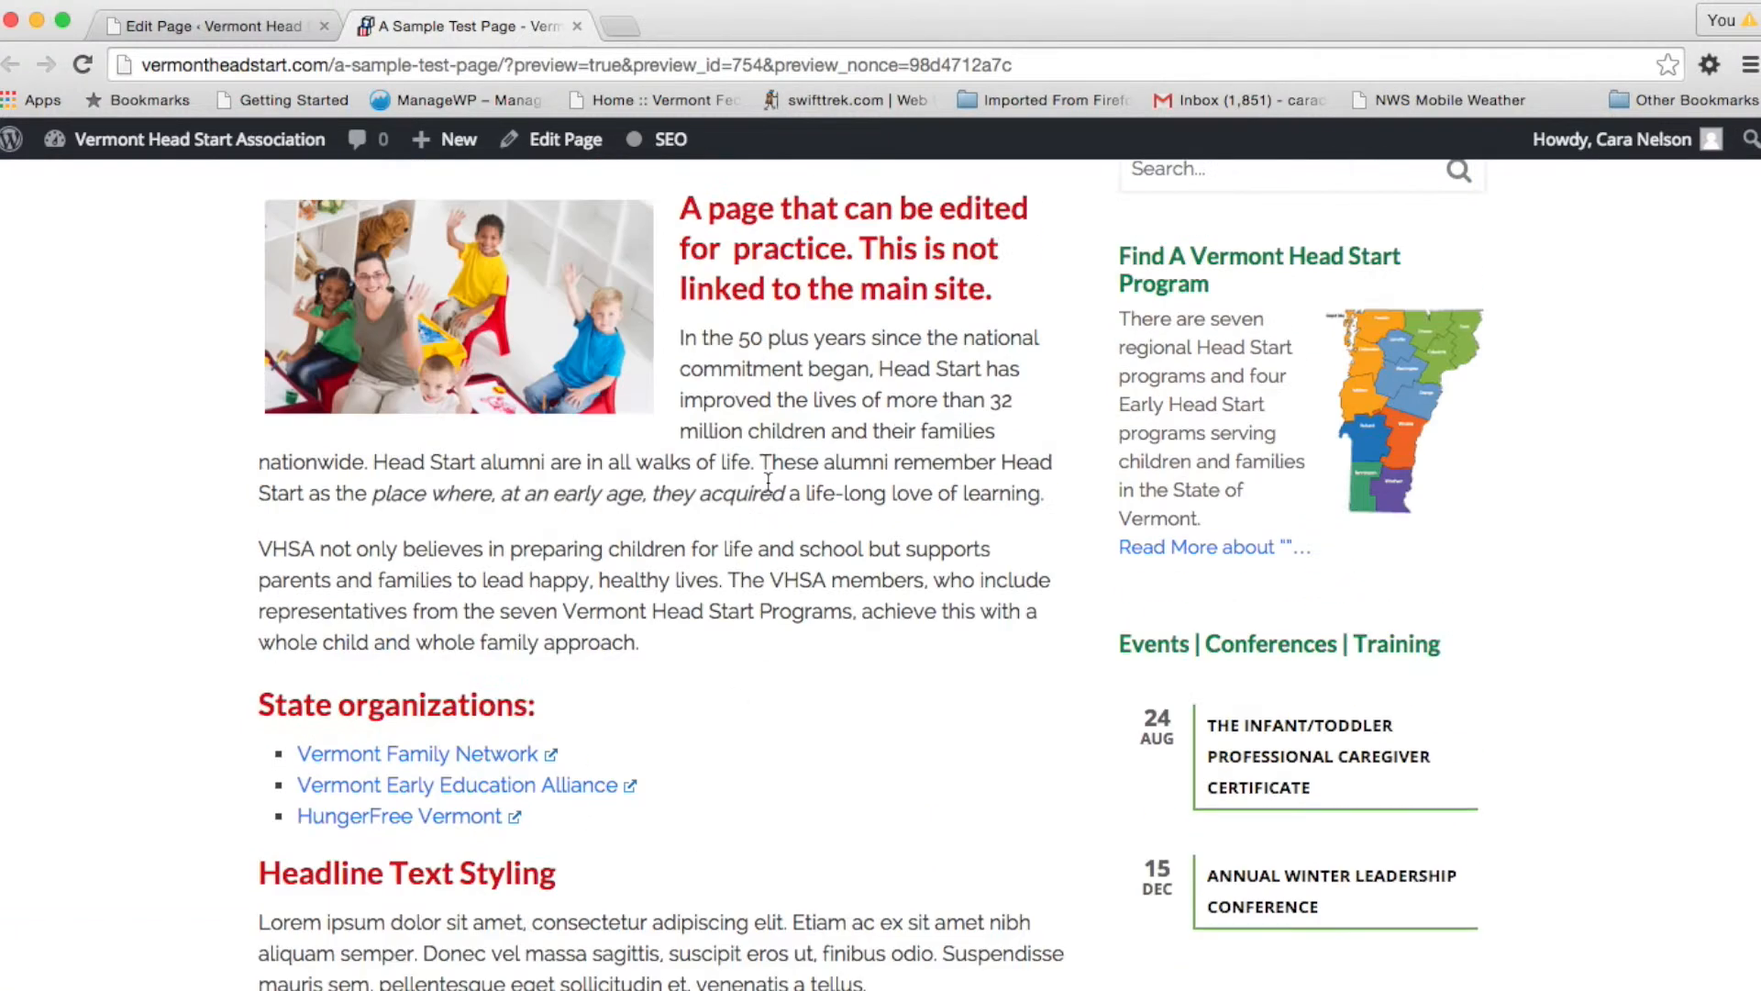
scroll(767, 481, up, 5)
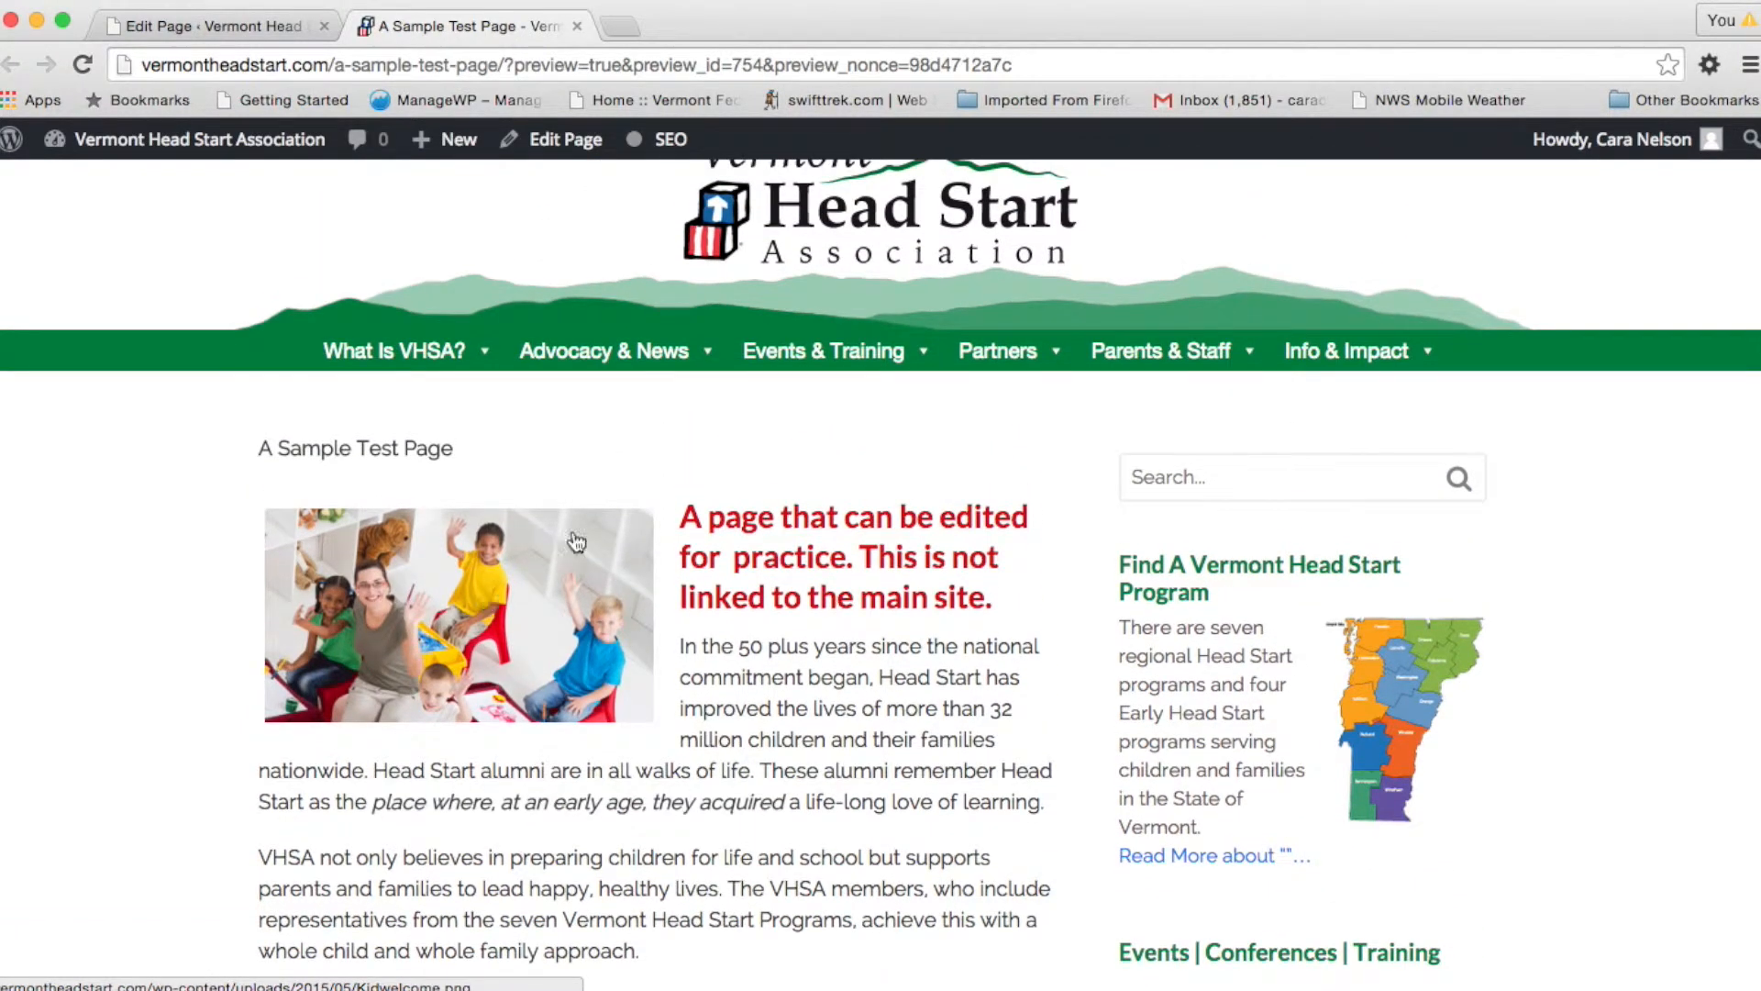
Return to the page editor and change the "State organizations:" heading to Heading 3
click(252, 27)
click(410, 26)
click(275, 30)
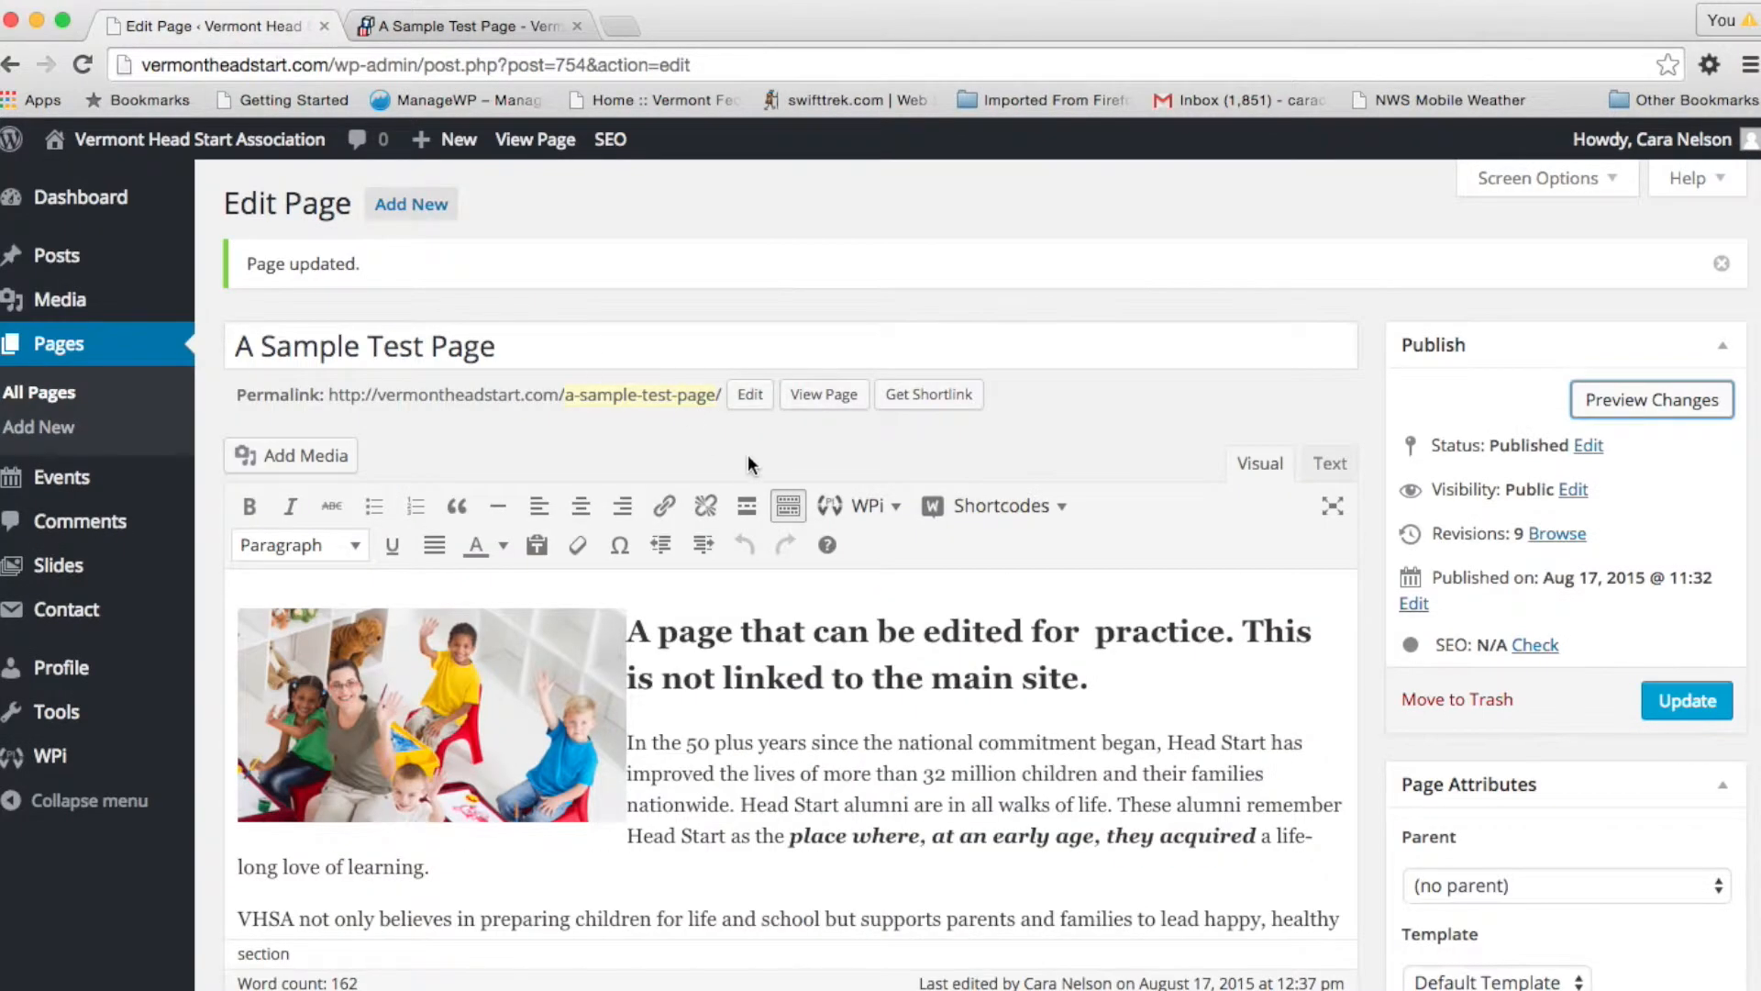
scroll(747, 464, down, 5)
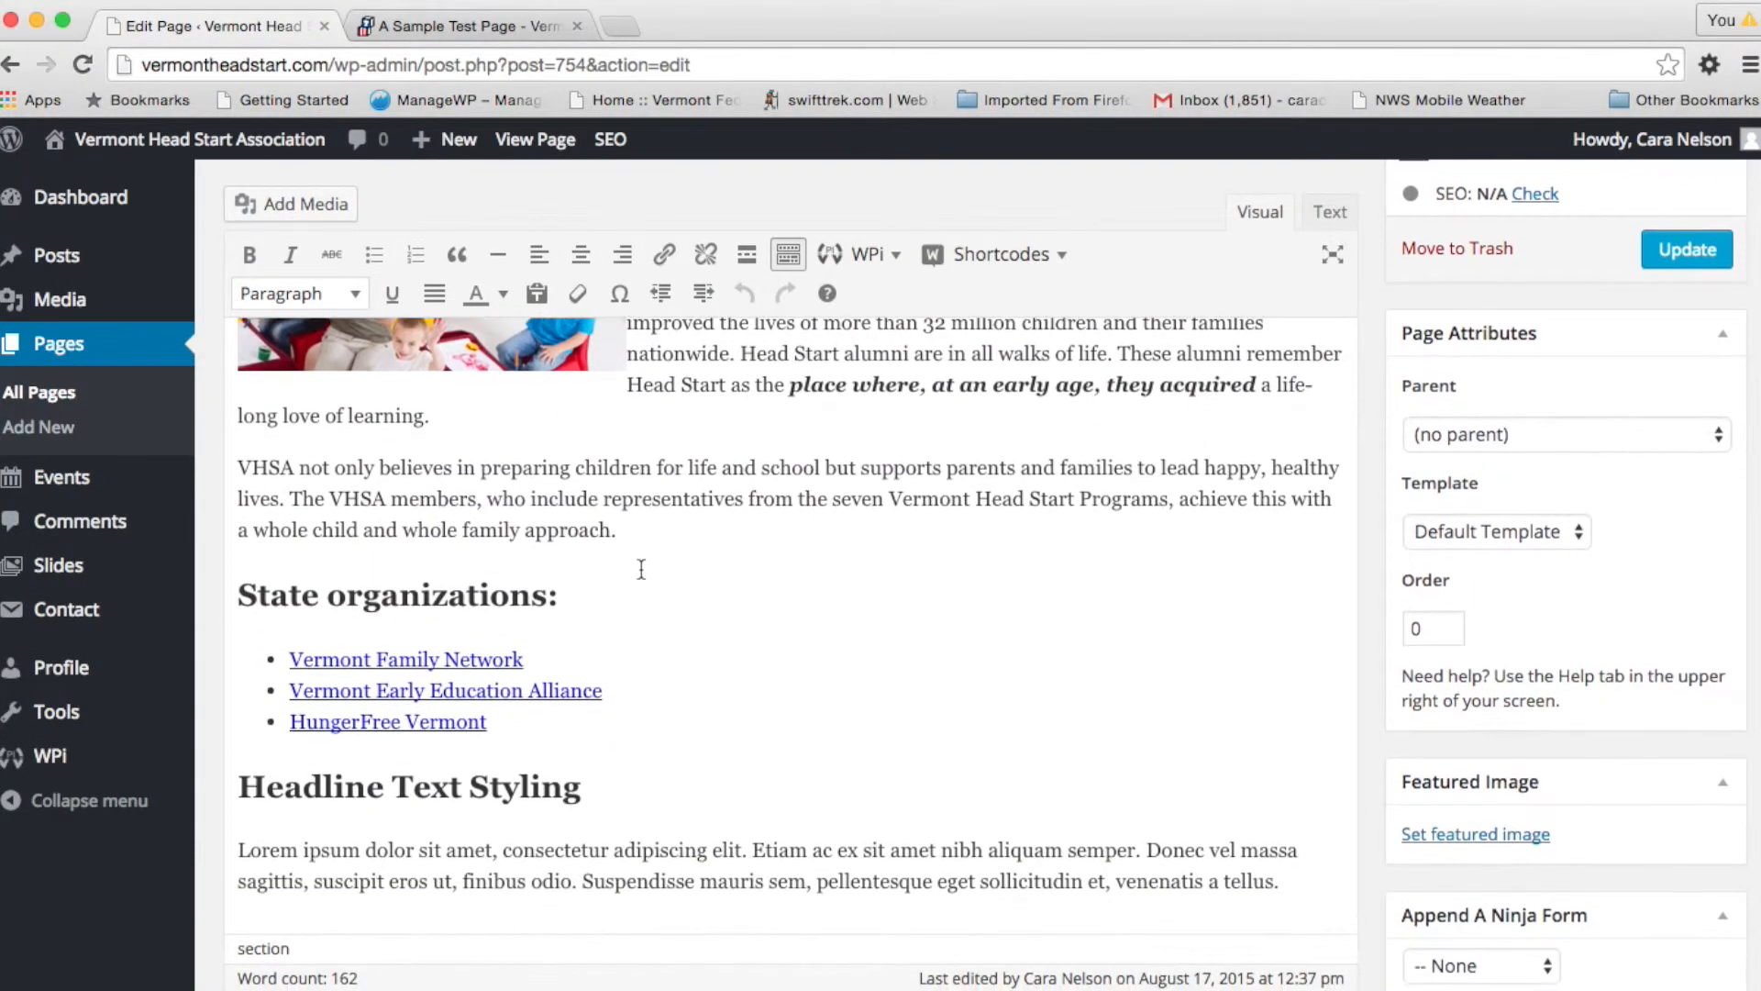
drag(633, 592, 223, 580)
click(355, 293)
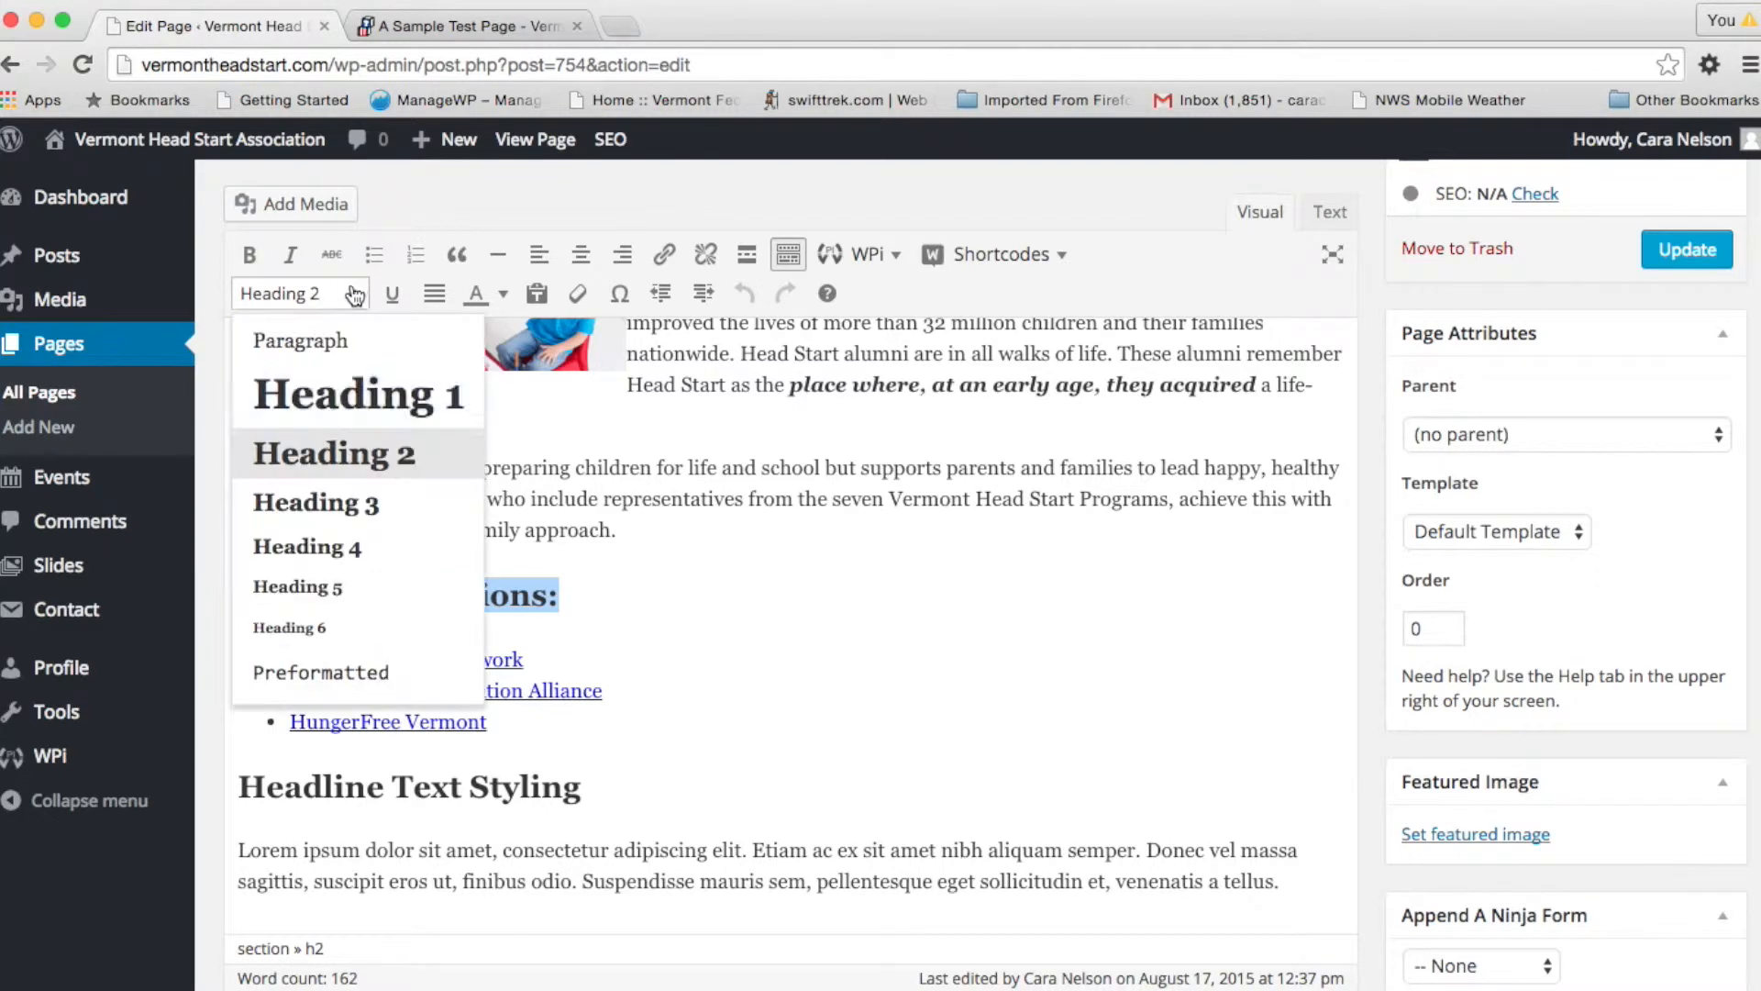
click(289, 503)
click(711, 578)
Convert the three linked State organizations entries into a numbered list
drag(633, 531, 468, 513)
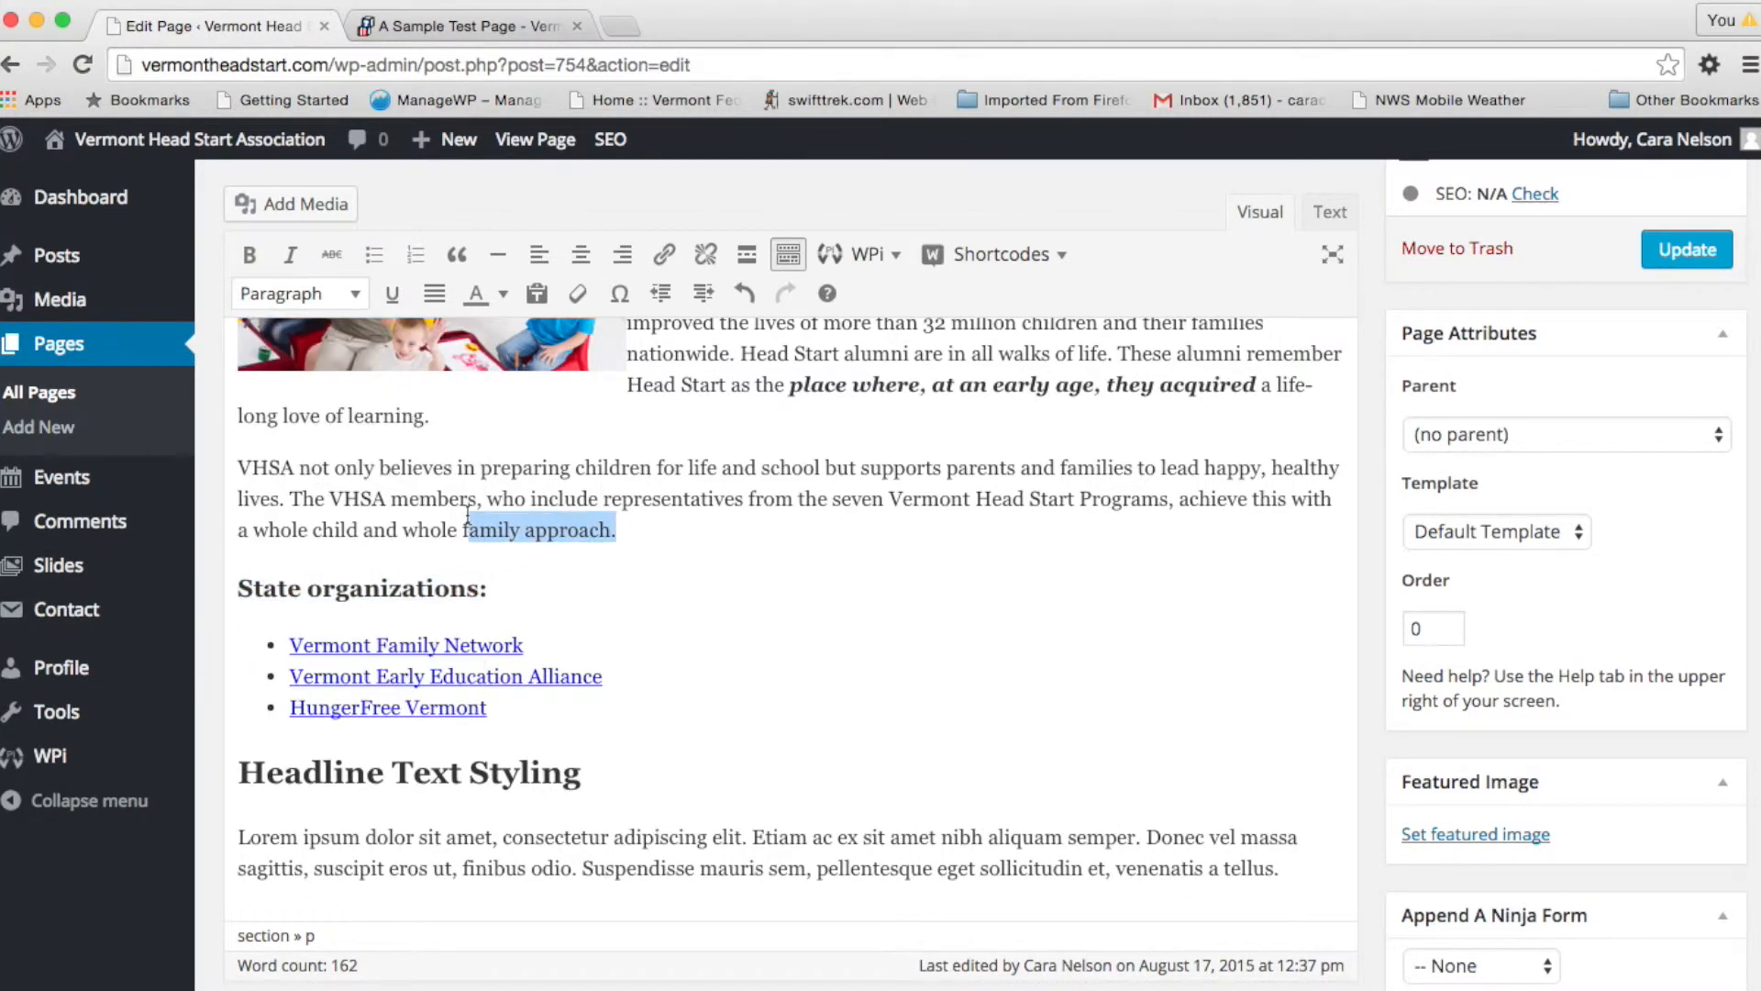
scroll(463, 514, up, 5)
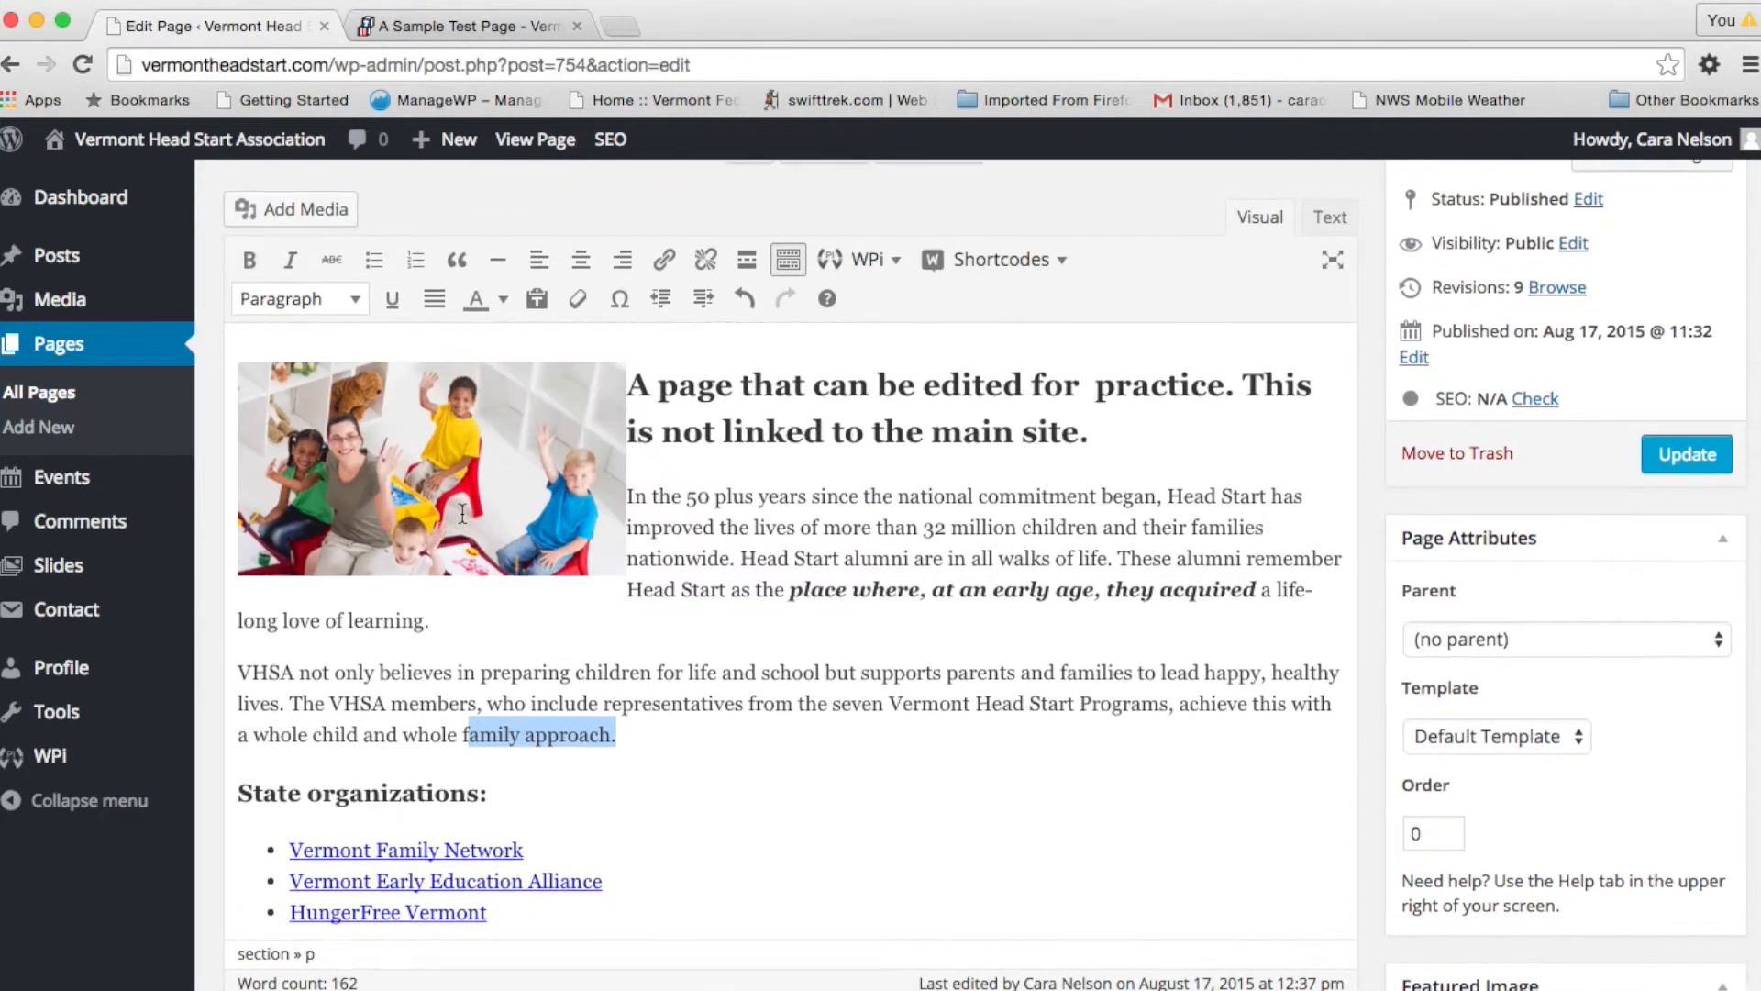
scroll(462, 512, down, 10)
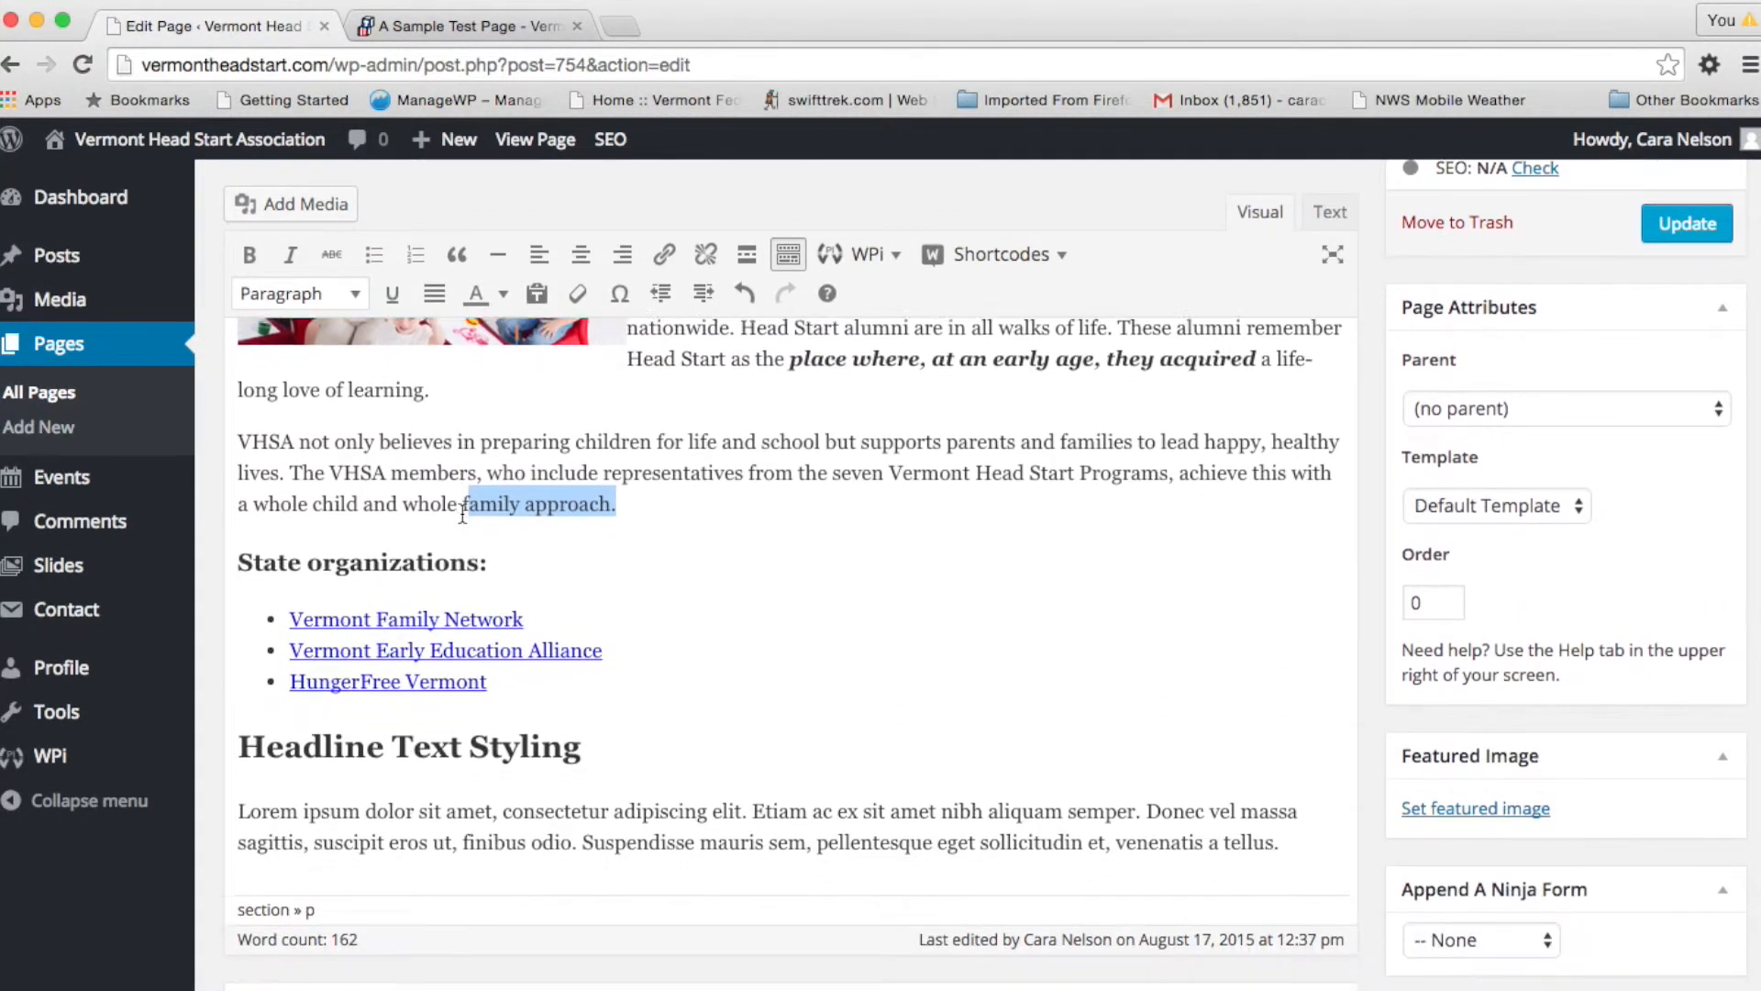
scroll(462, 512, up, 4)
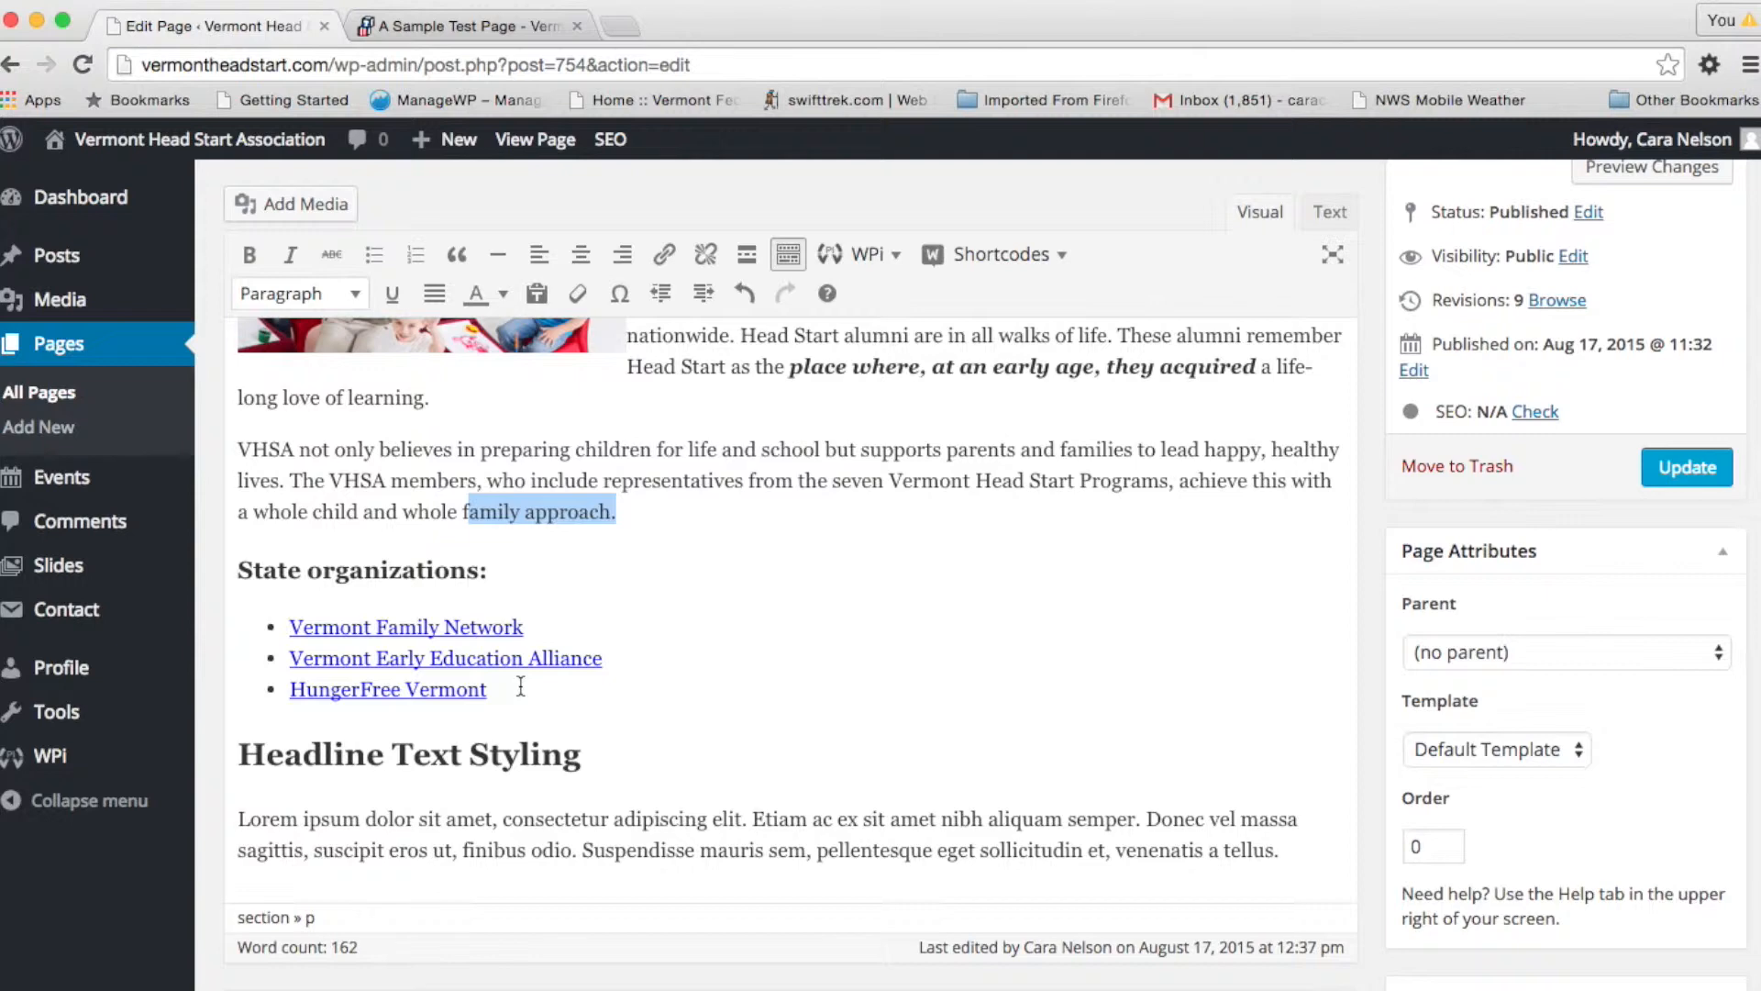
drag(509, 690, 228, 629)
click(415, 254)
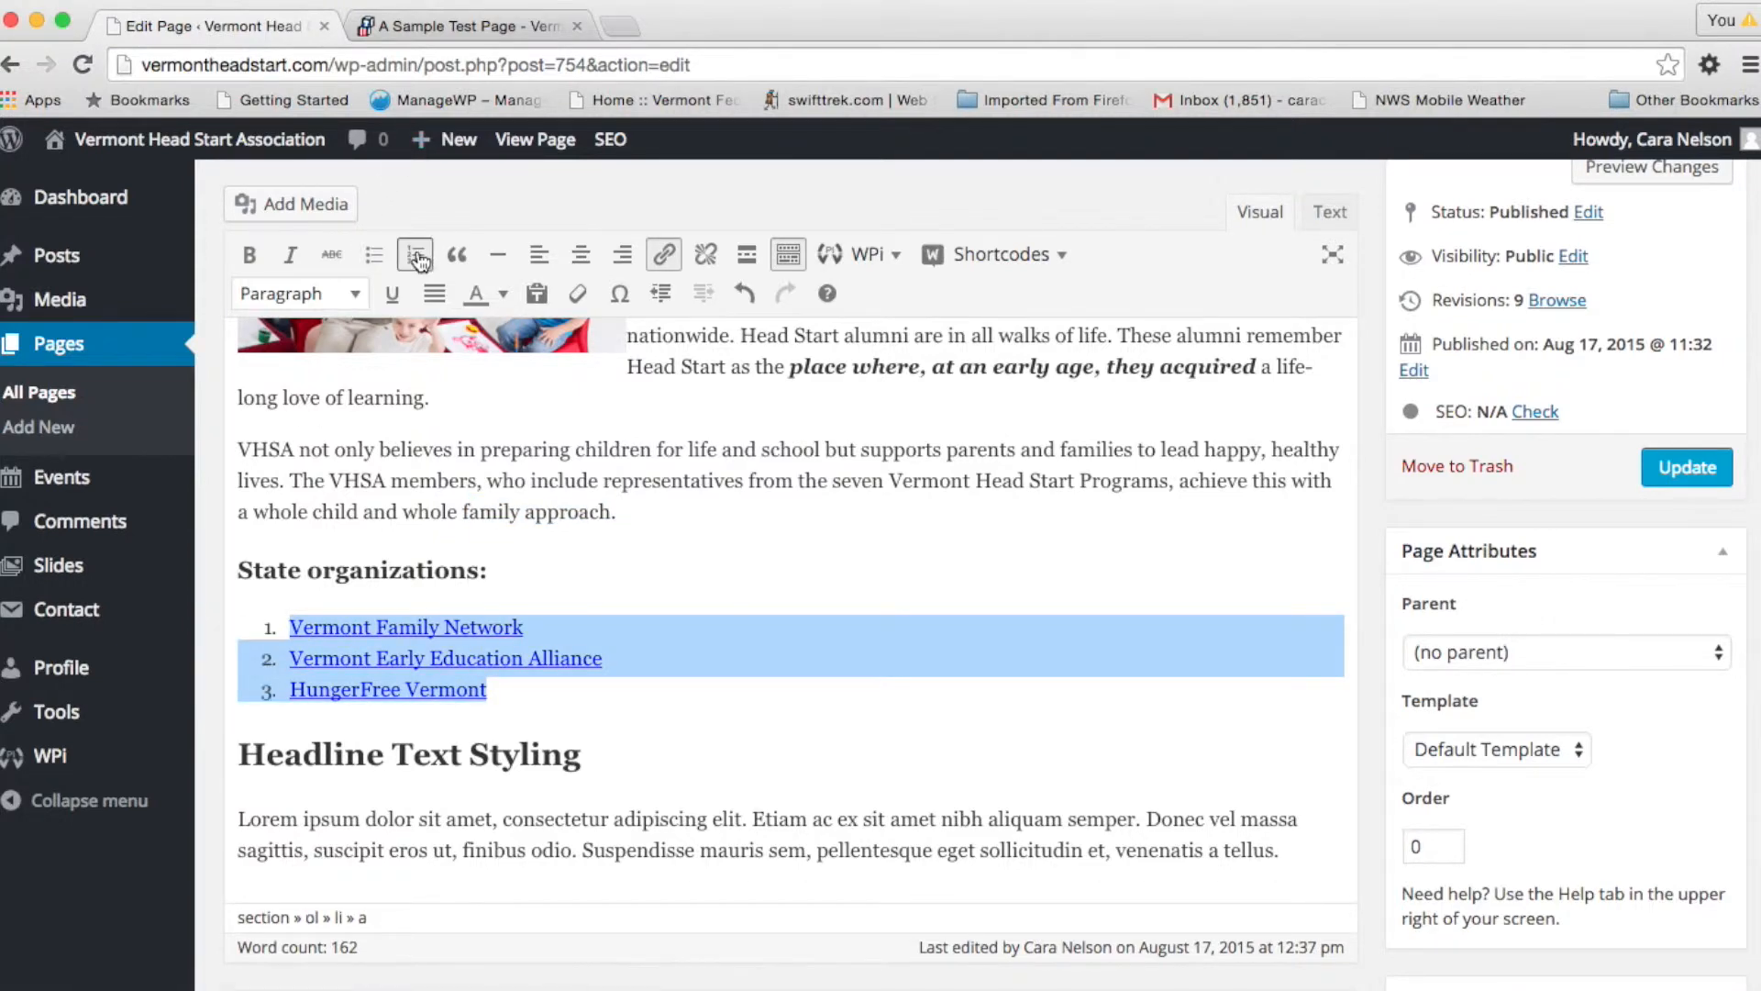
click(770, 574)
Update the page with the new heading and list formatting, and reload the existing preview of it
scroll(770, 574, up, 5)
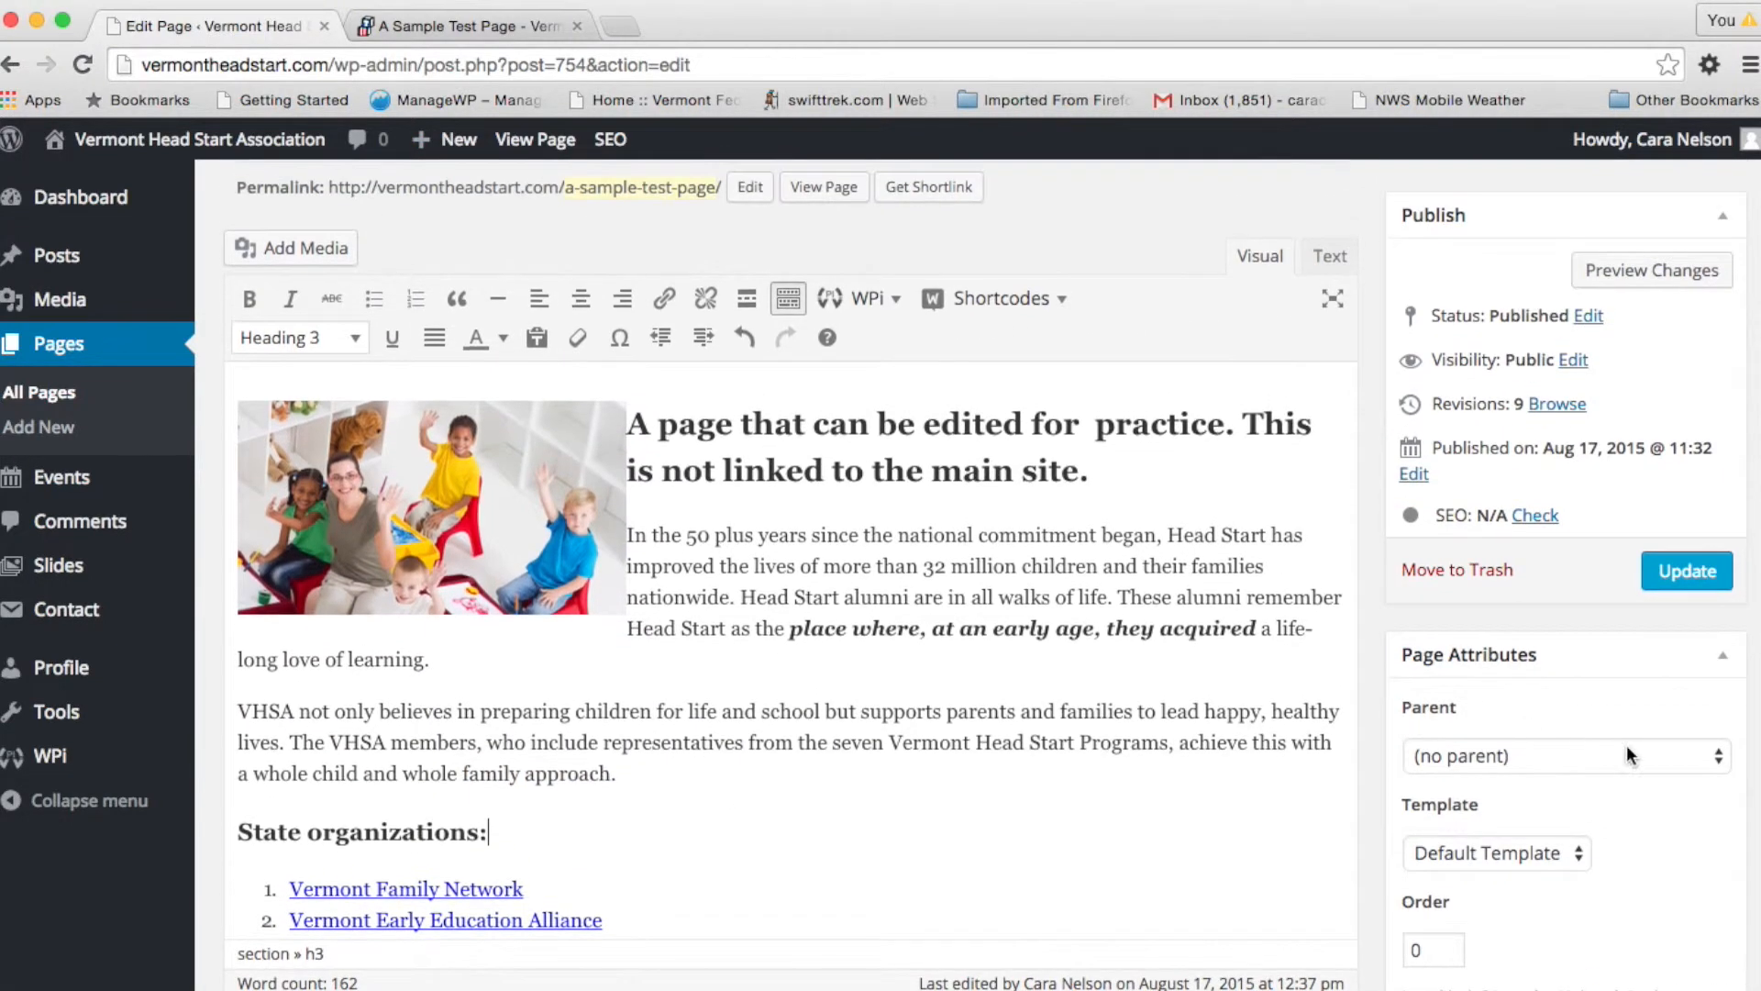
click(1665, 570)
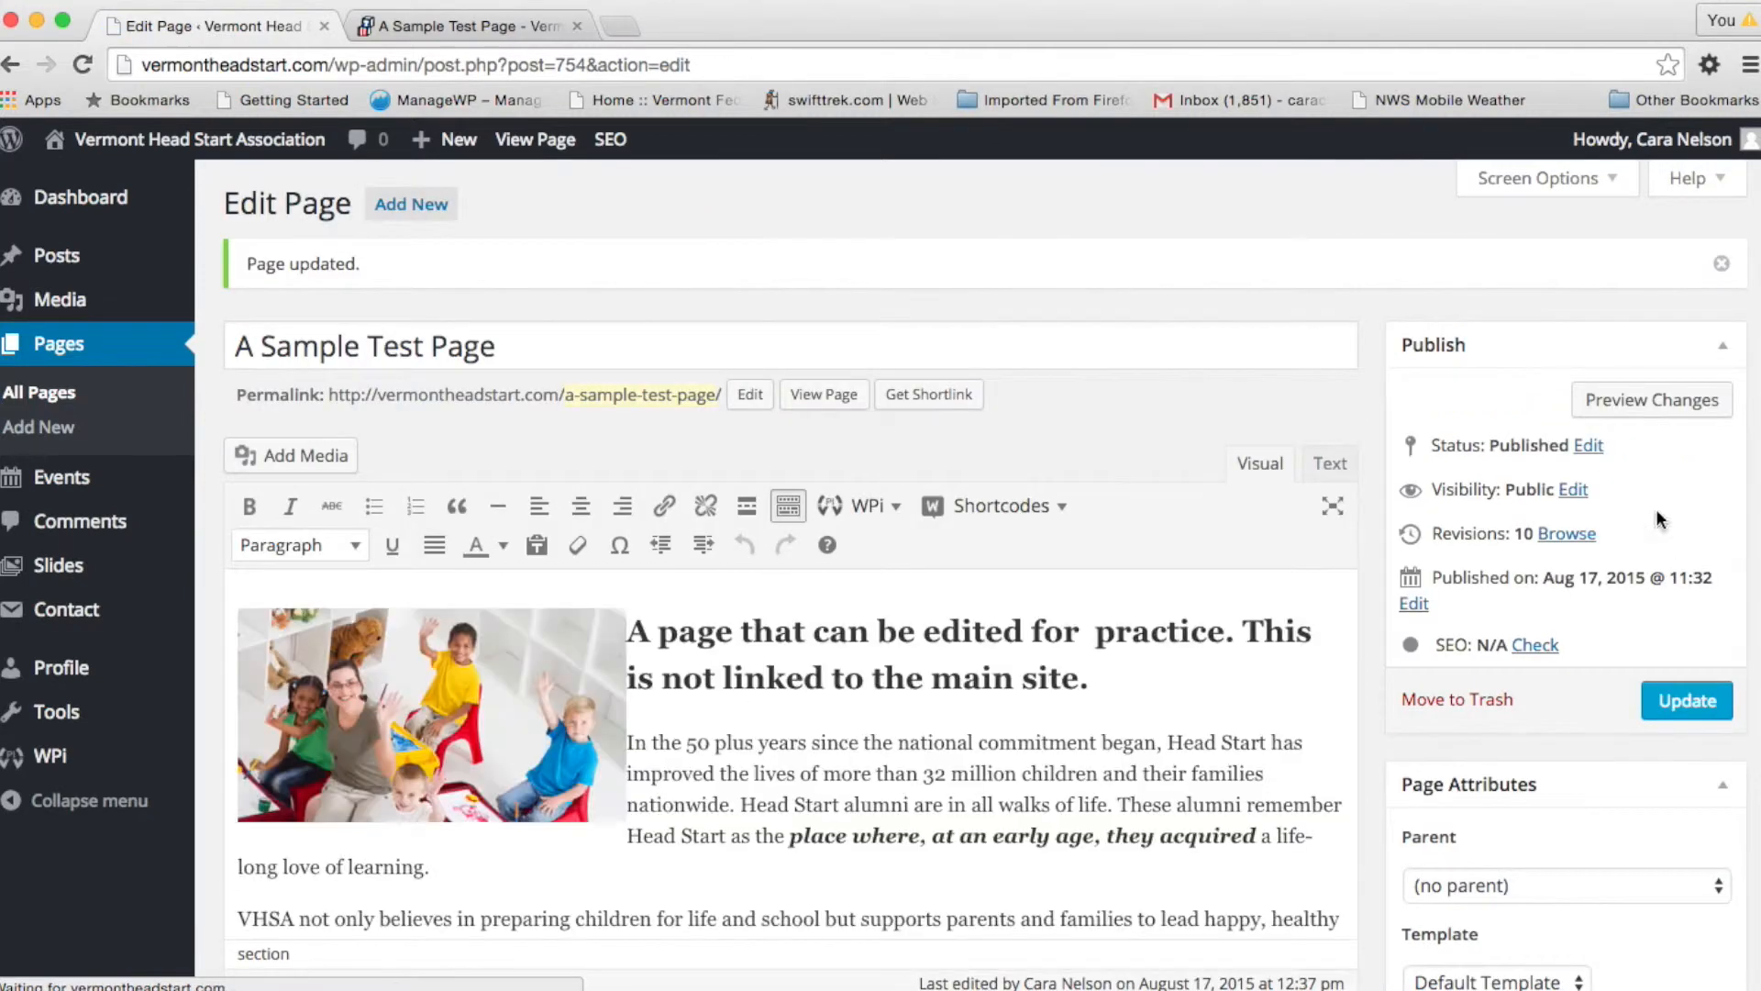
click(455, 26)
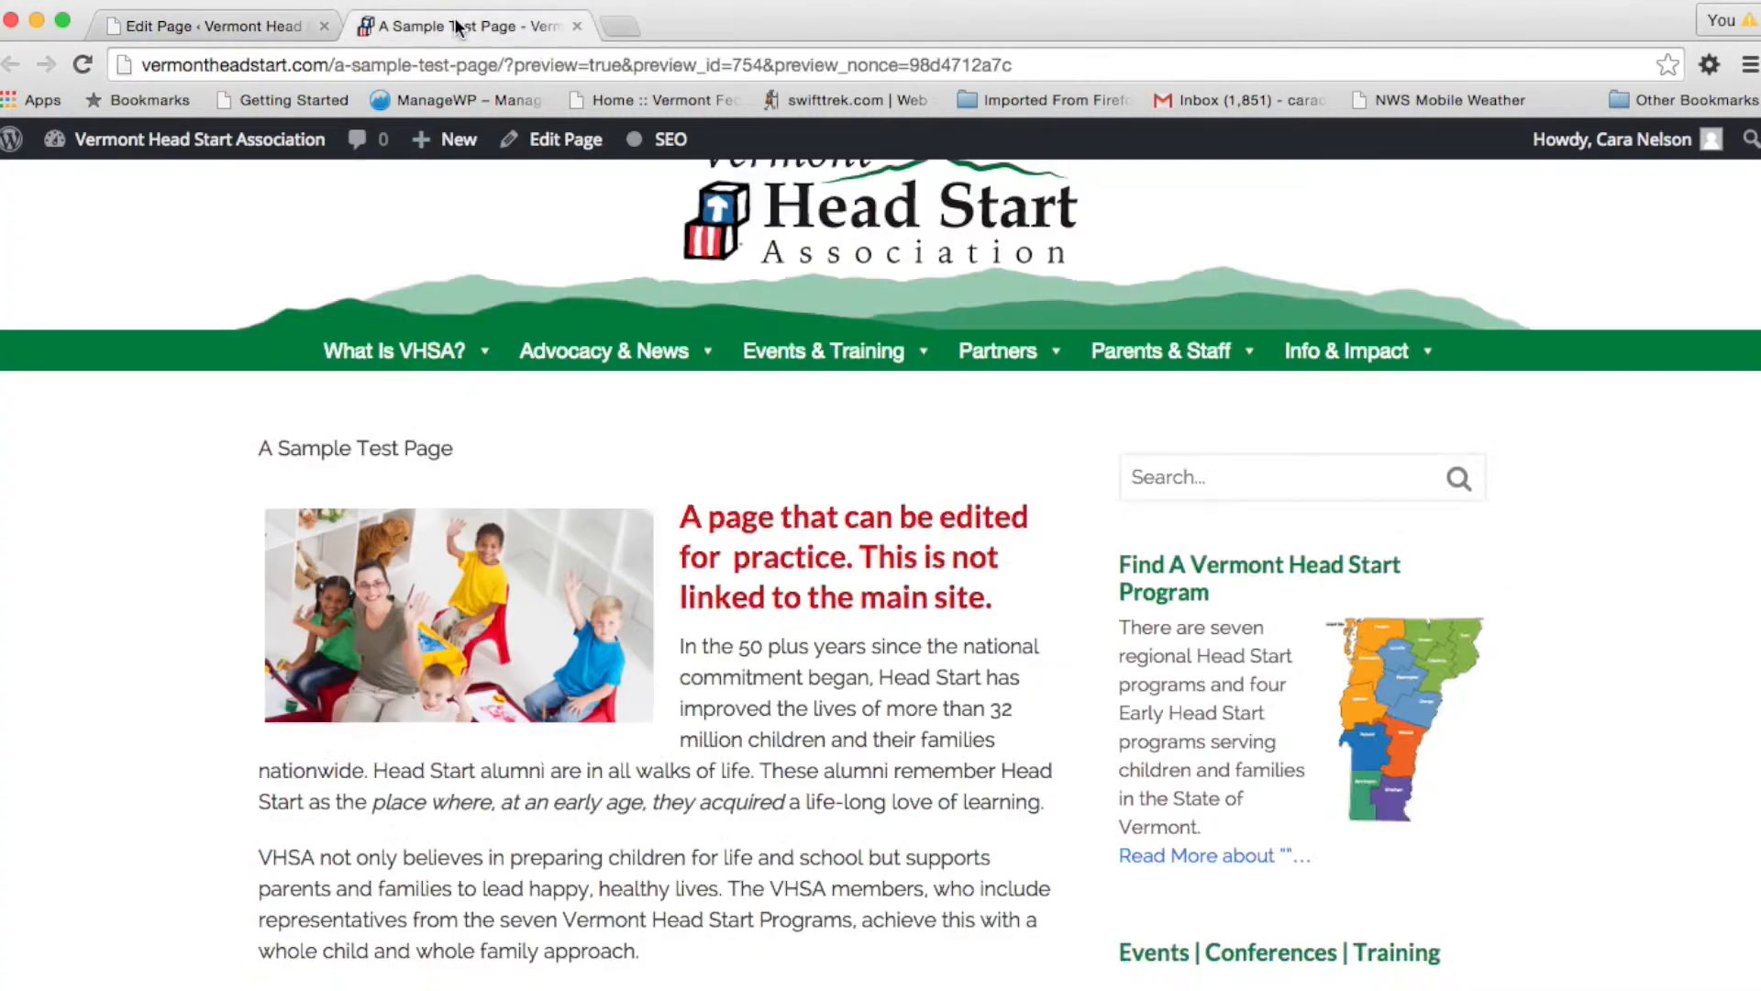
scroll(898, 769, down, 5)
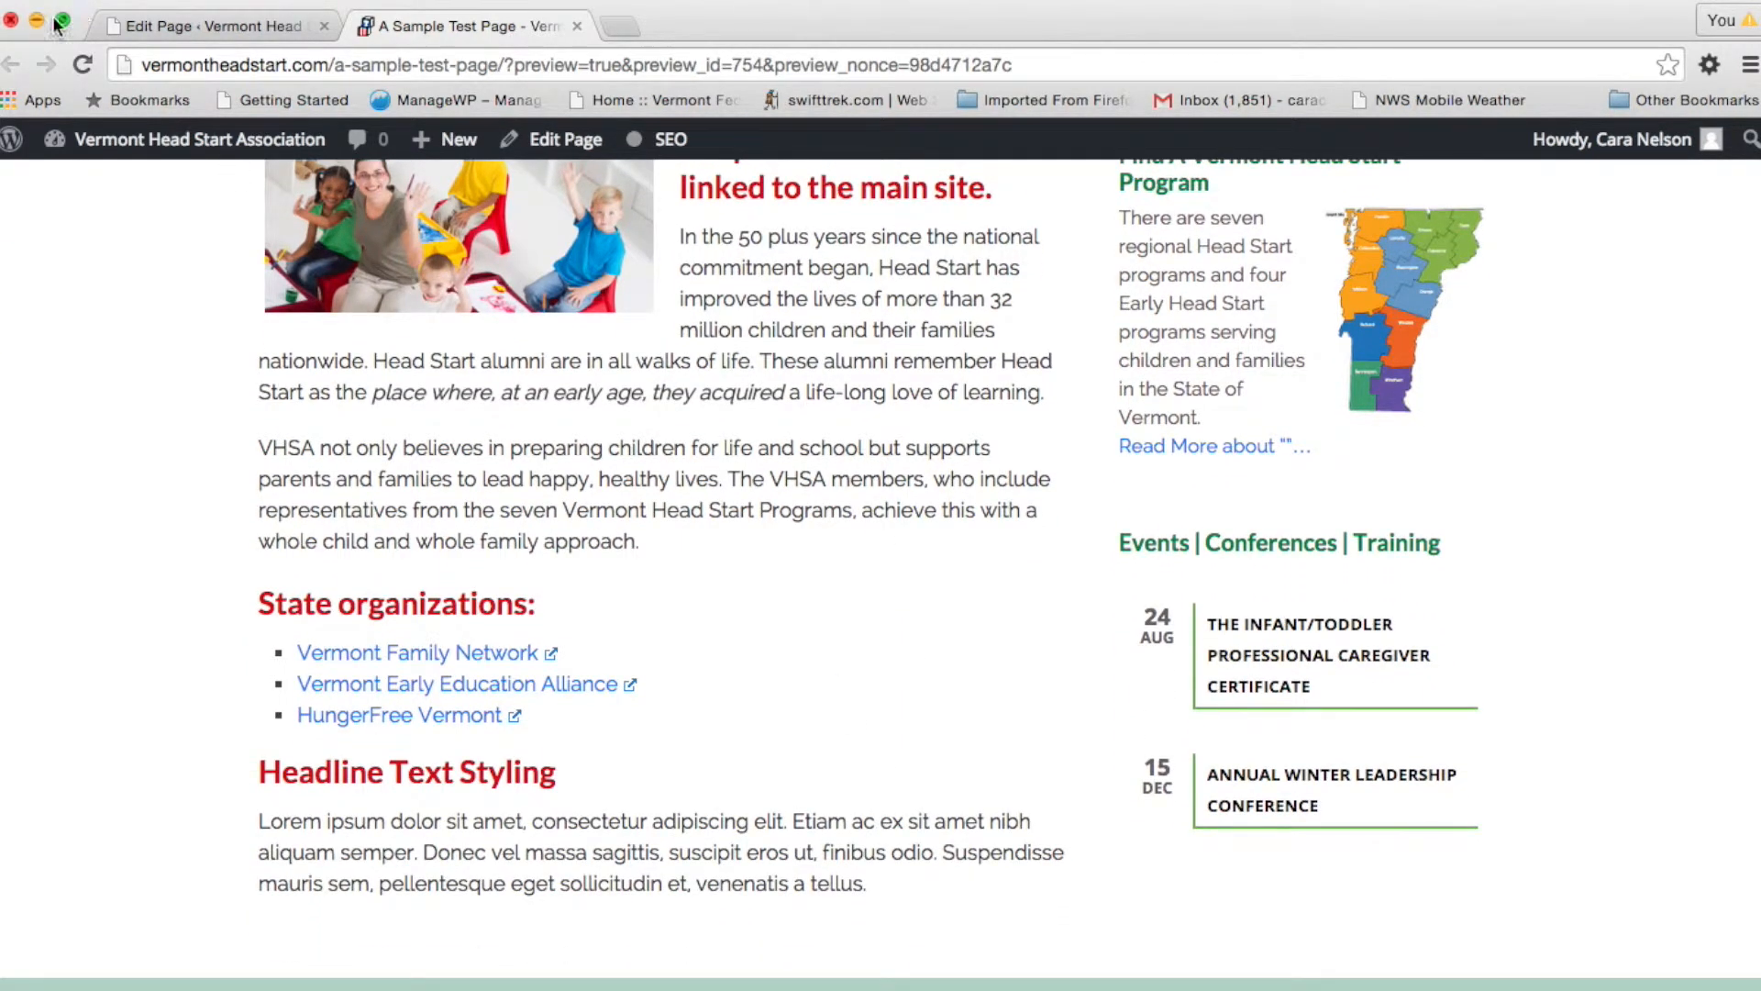
click(82, 66)
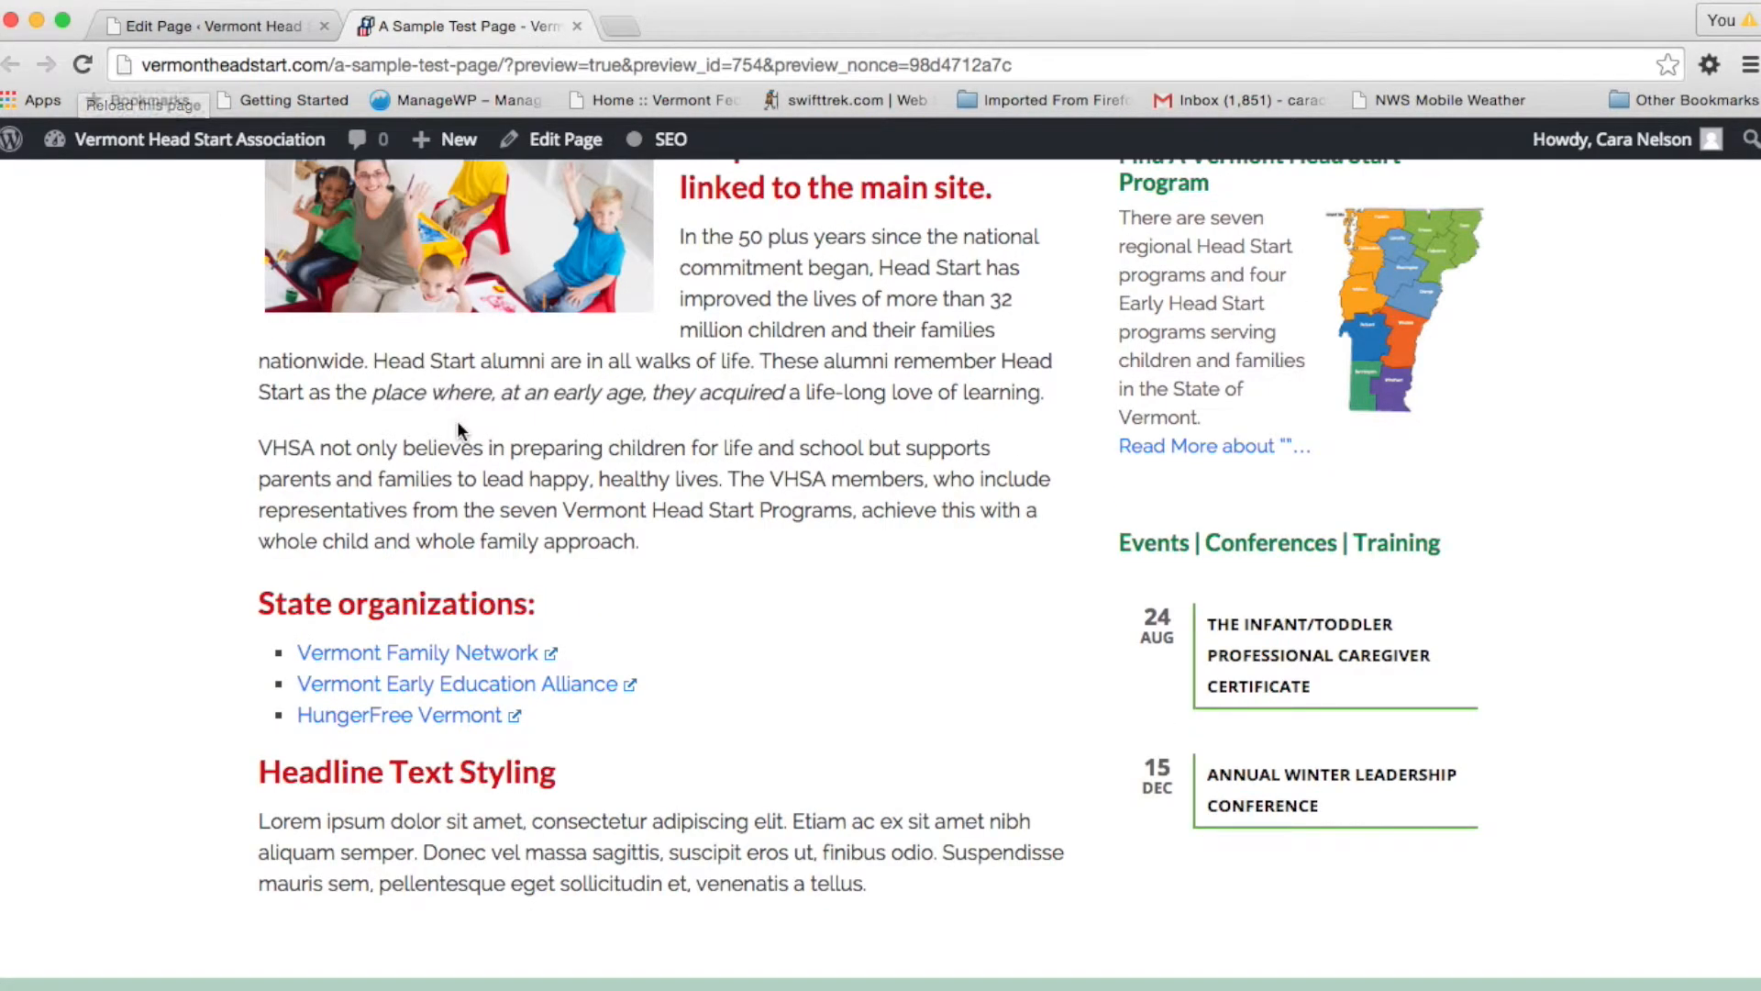
Check the State organizations list in the page editor and update the page again
click(227, 25)
scroll(778, 734, down, 10)
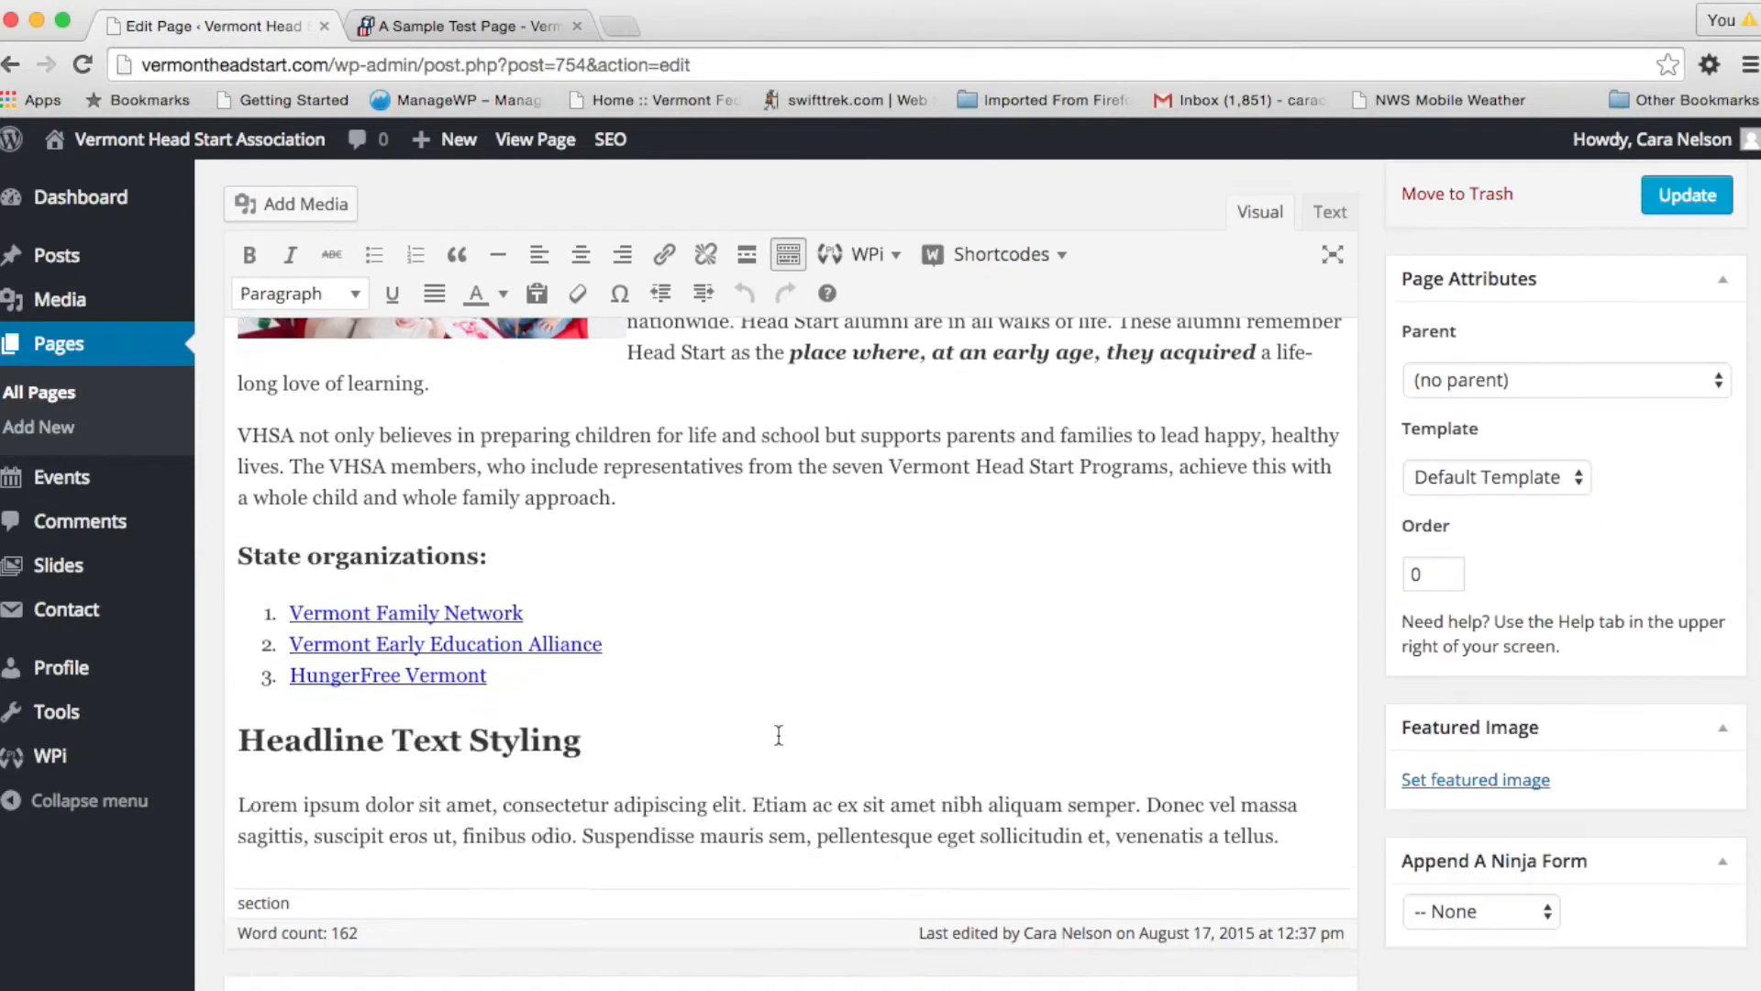
drag(496, 472, 198, 388)
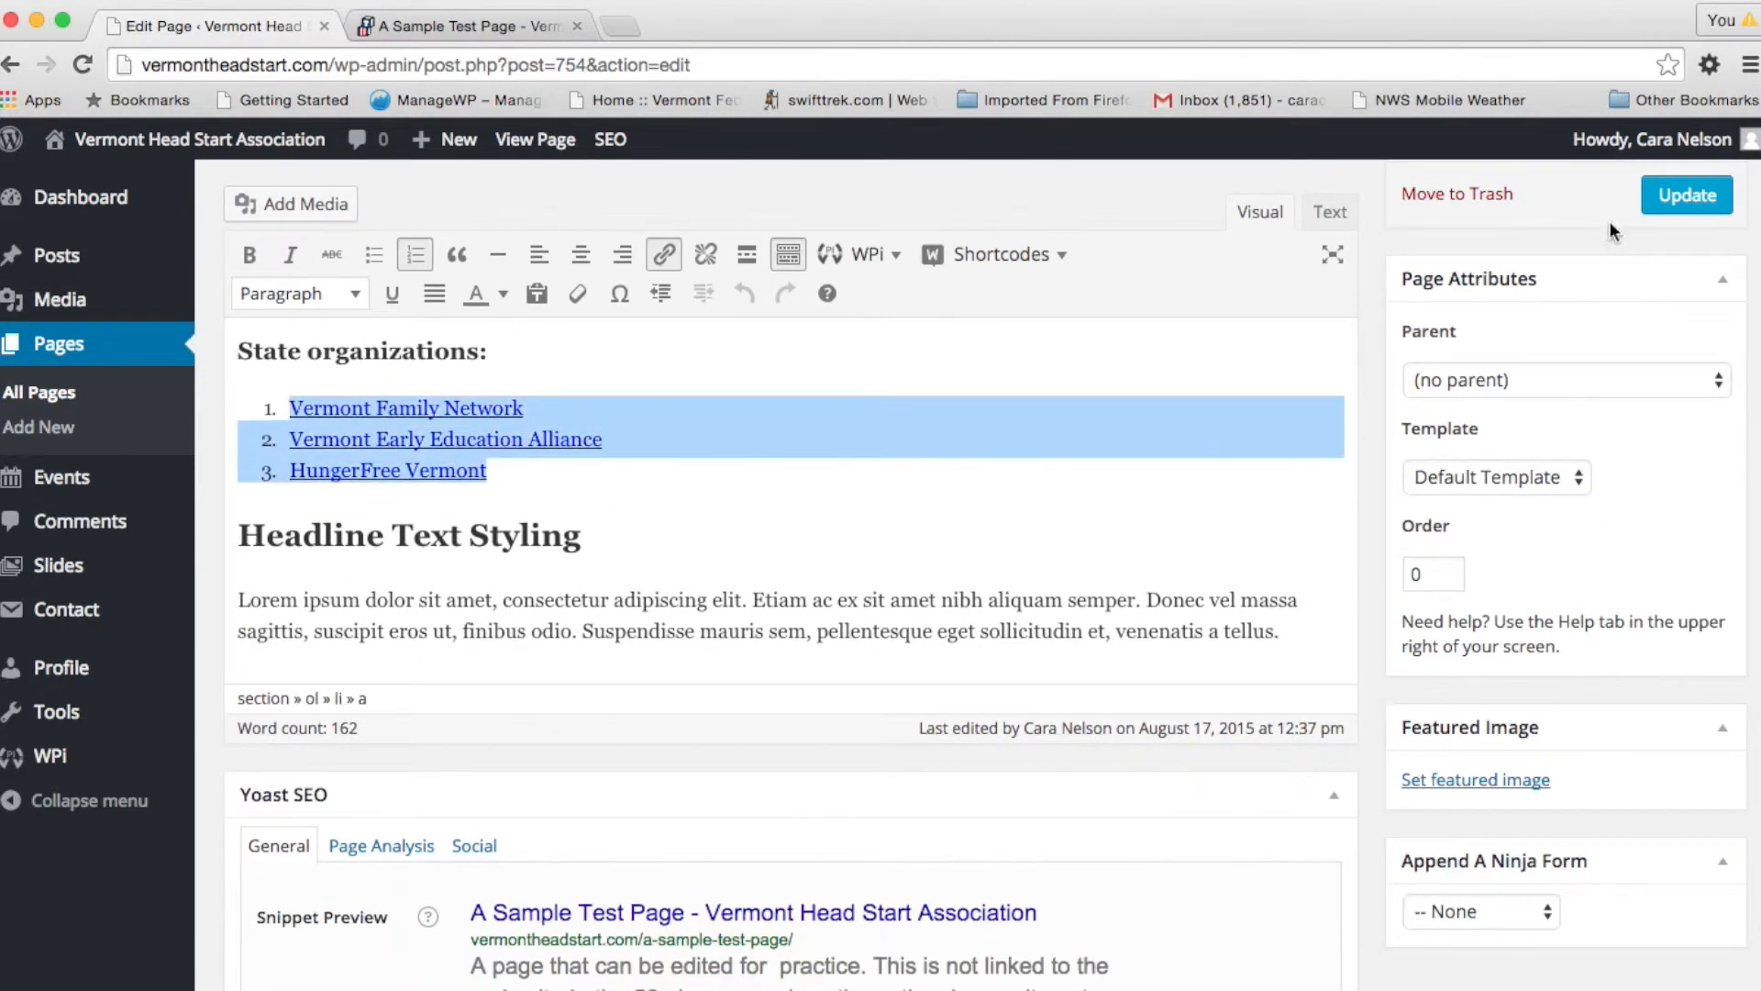
click(1693, 198)
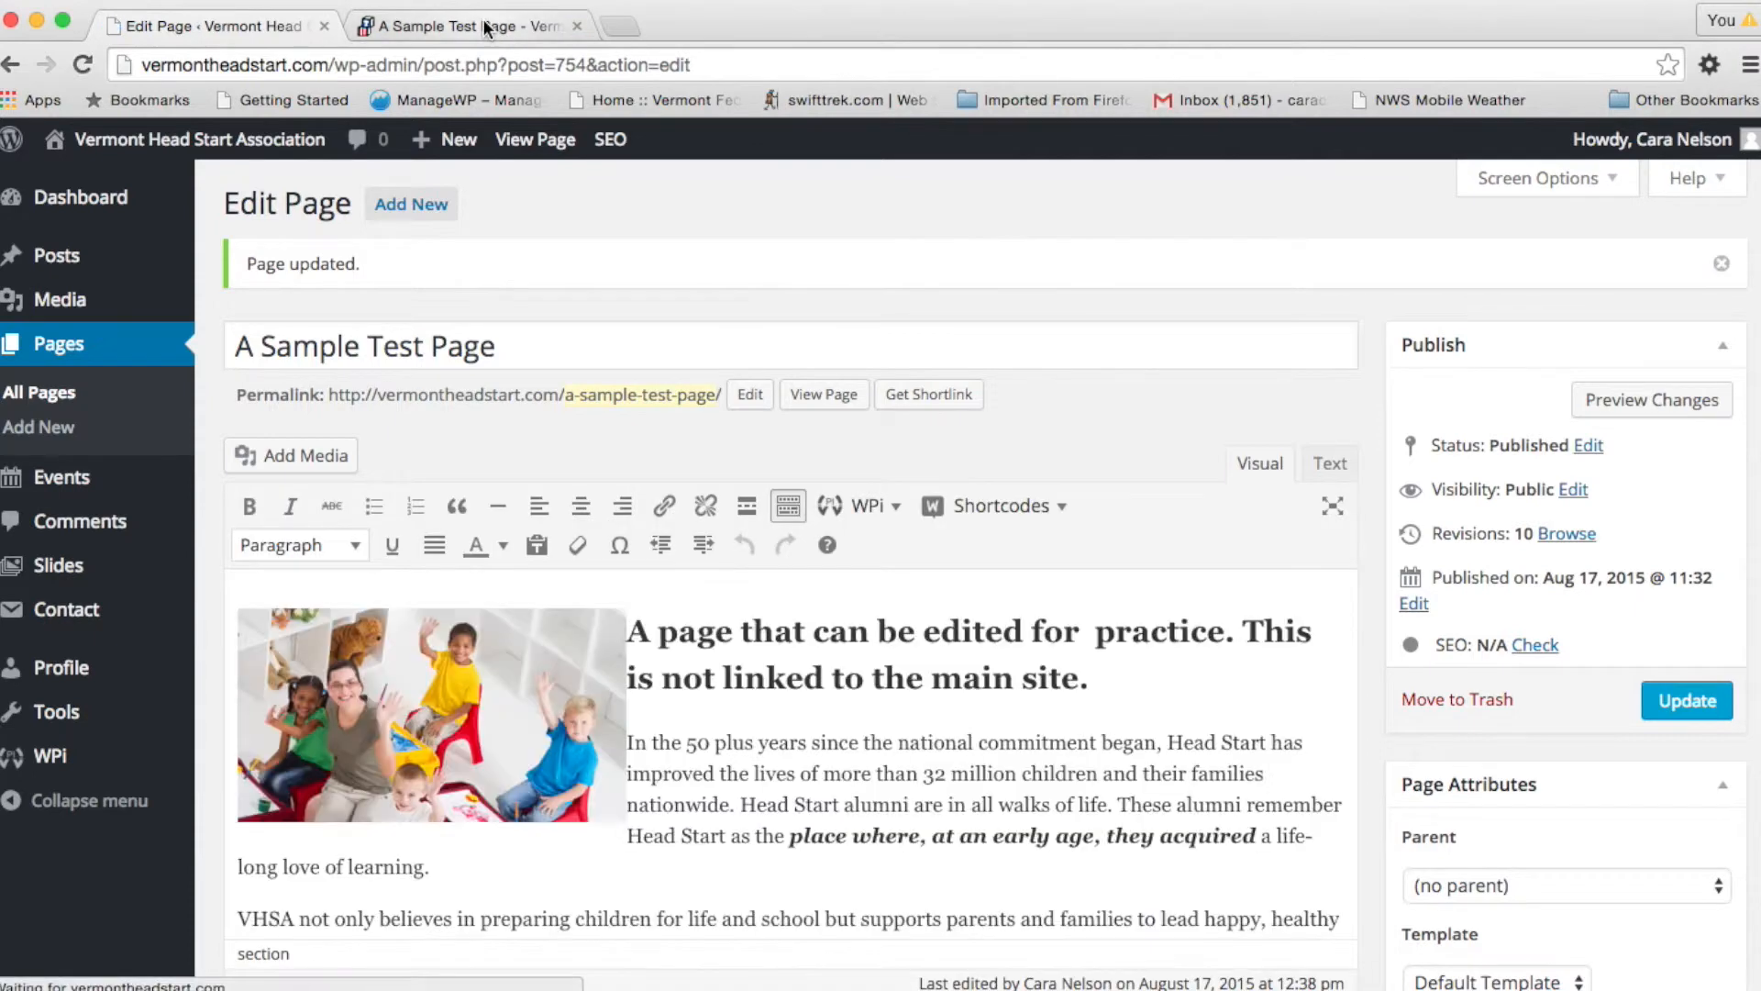
Reload the page preview again and examine how the State organizations heading and list are displayed
click(484, 26)
click(83, 64)
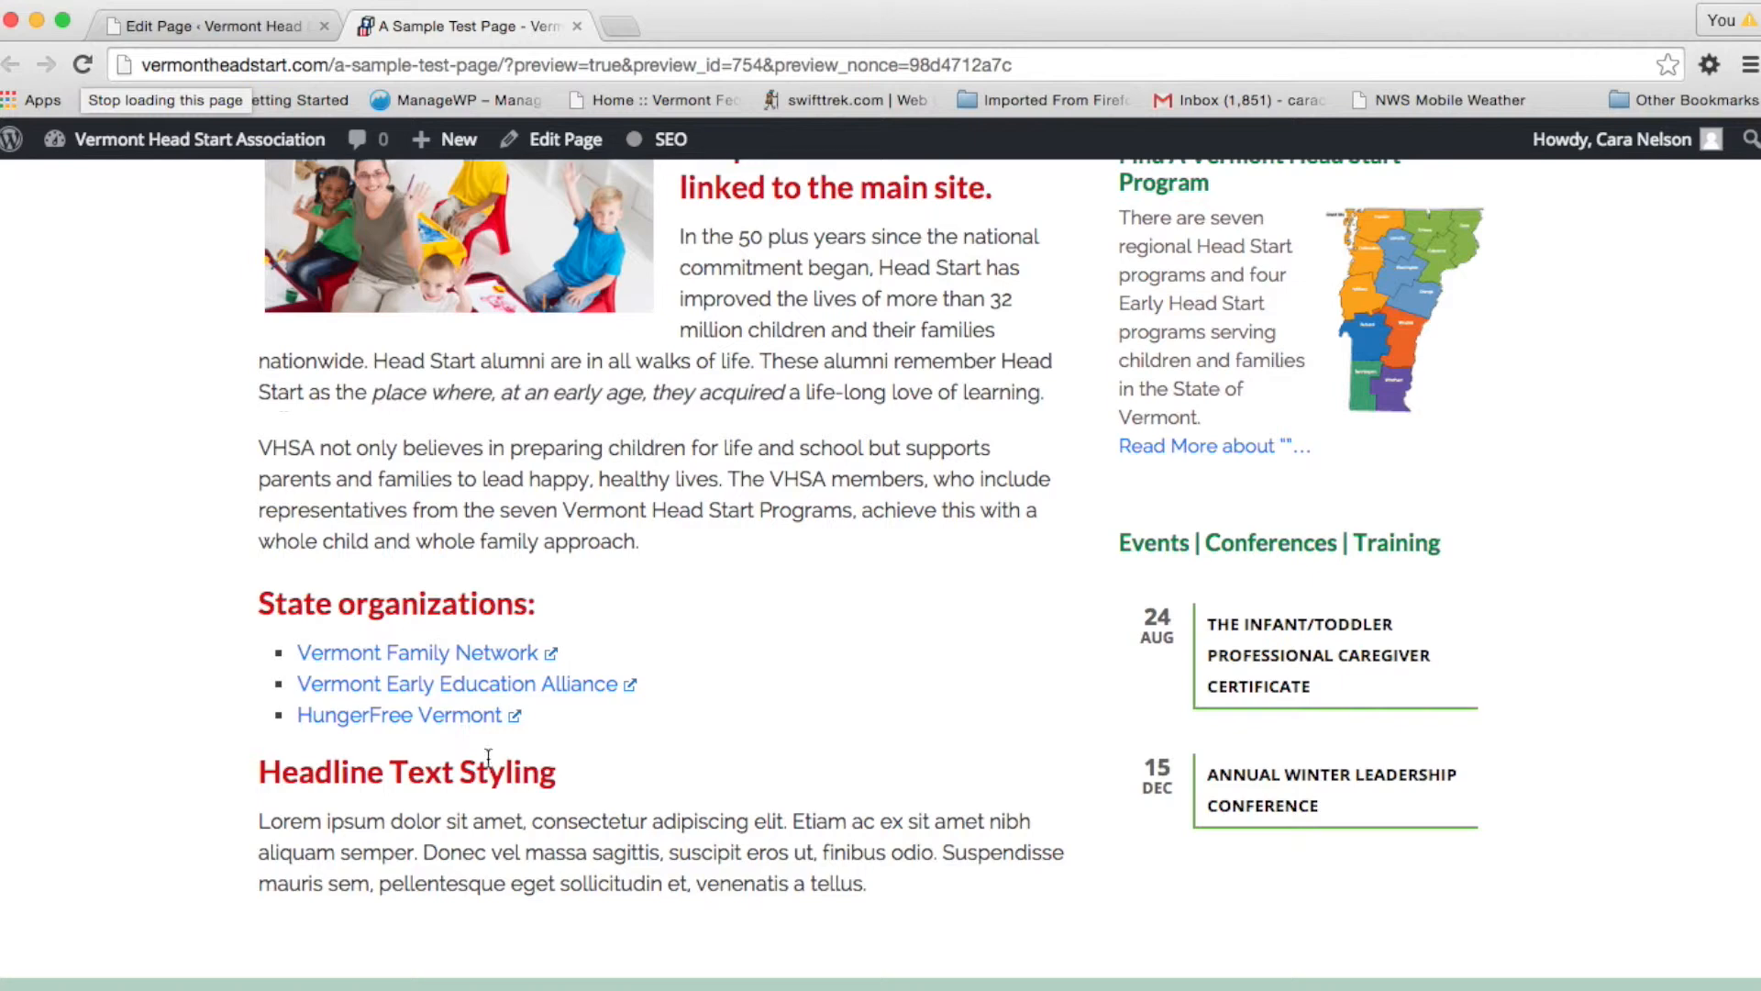
scroll(618, 737, down, 2)
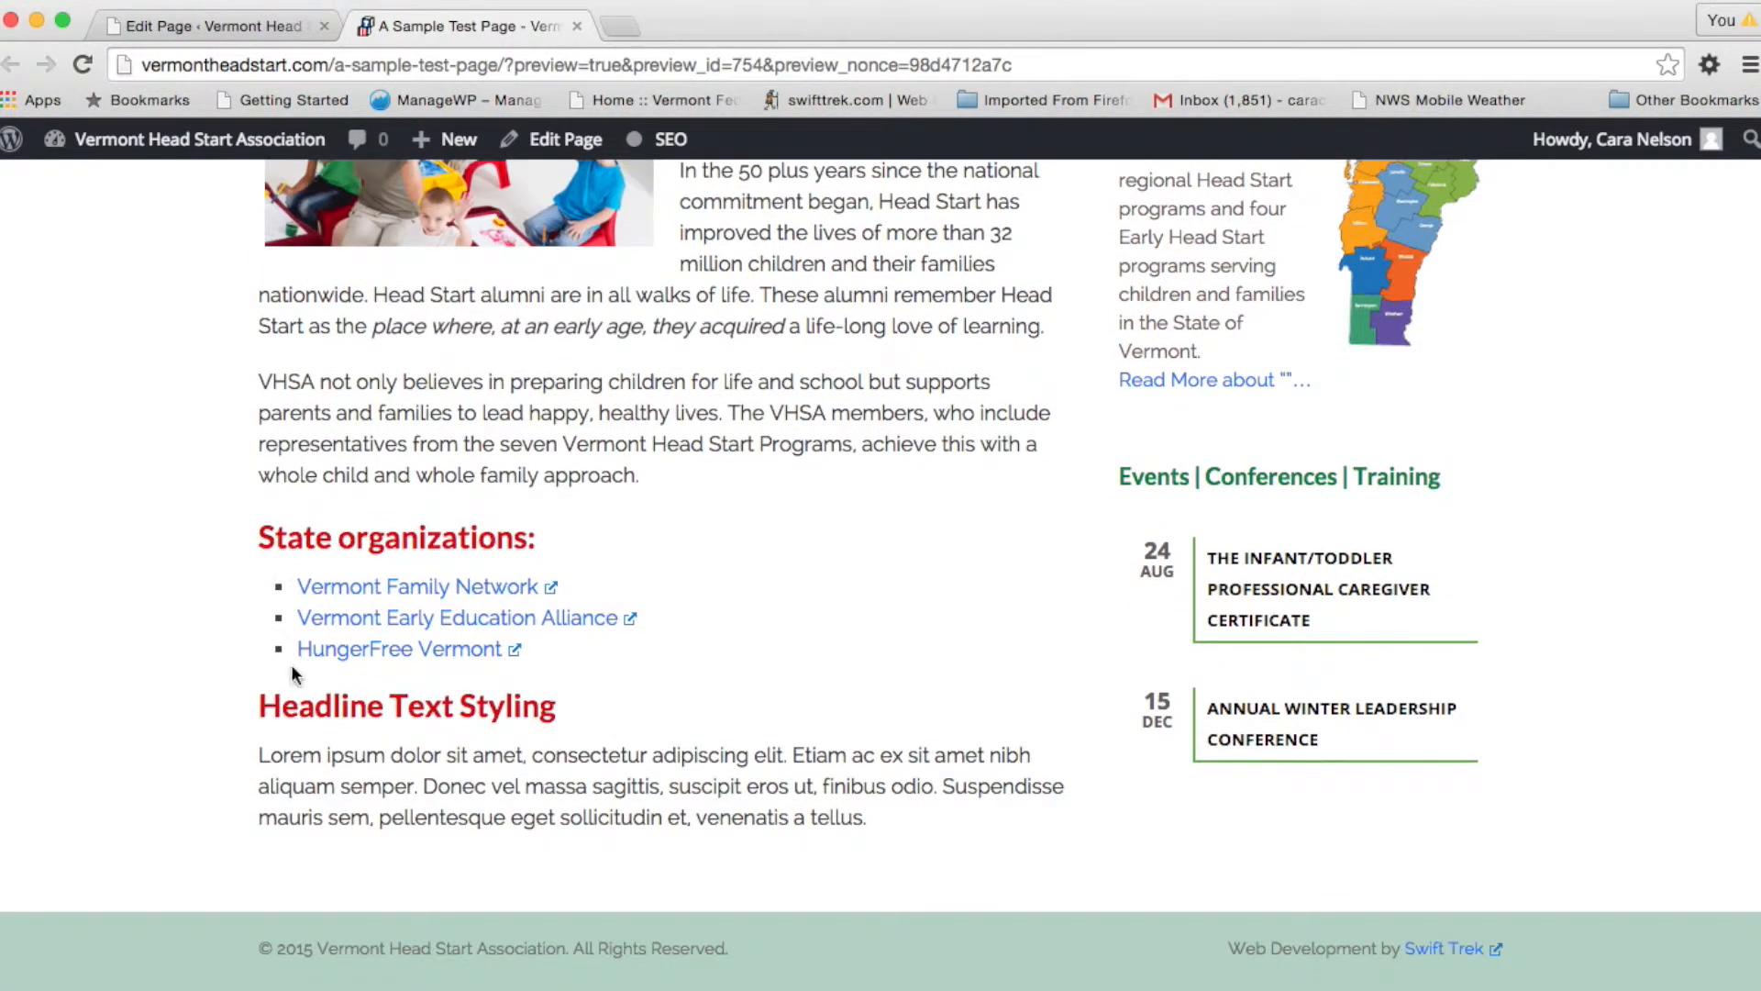
scroll(680, 719, up, 4)
scroll(680, 719, down, 4)
scroll(642, 673, up, 3)
scroll(642, 672, down, 3)
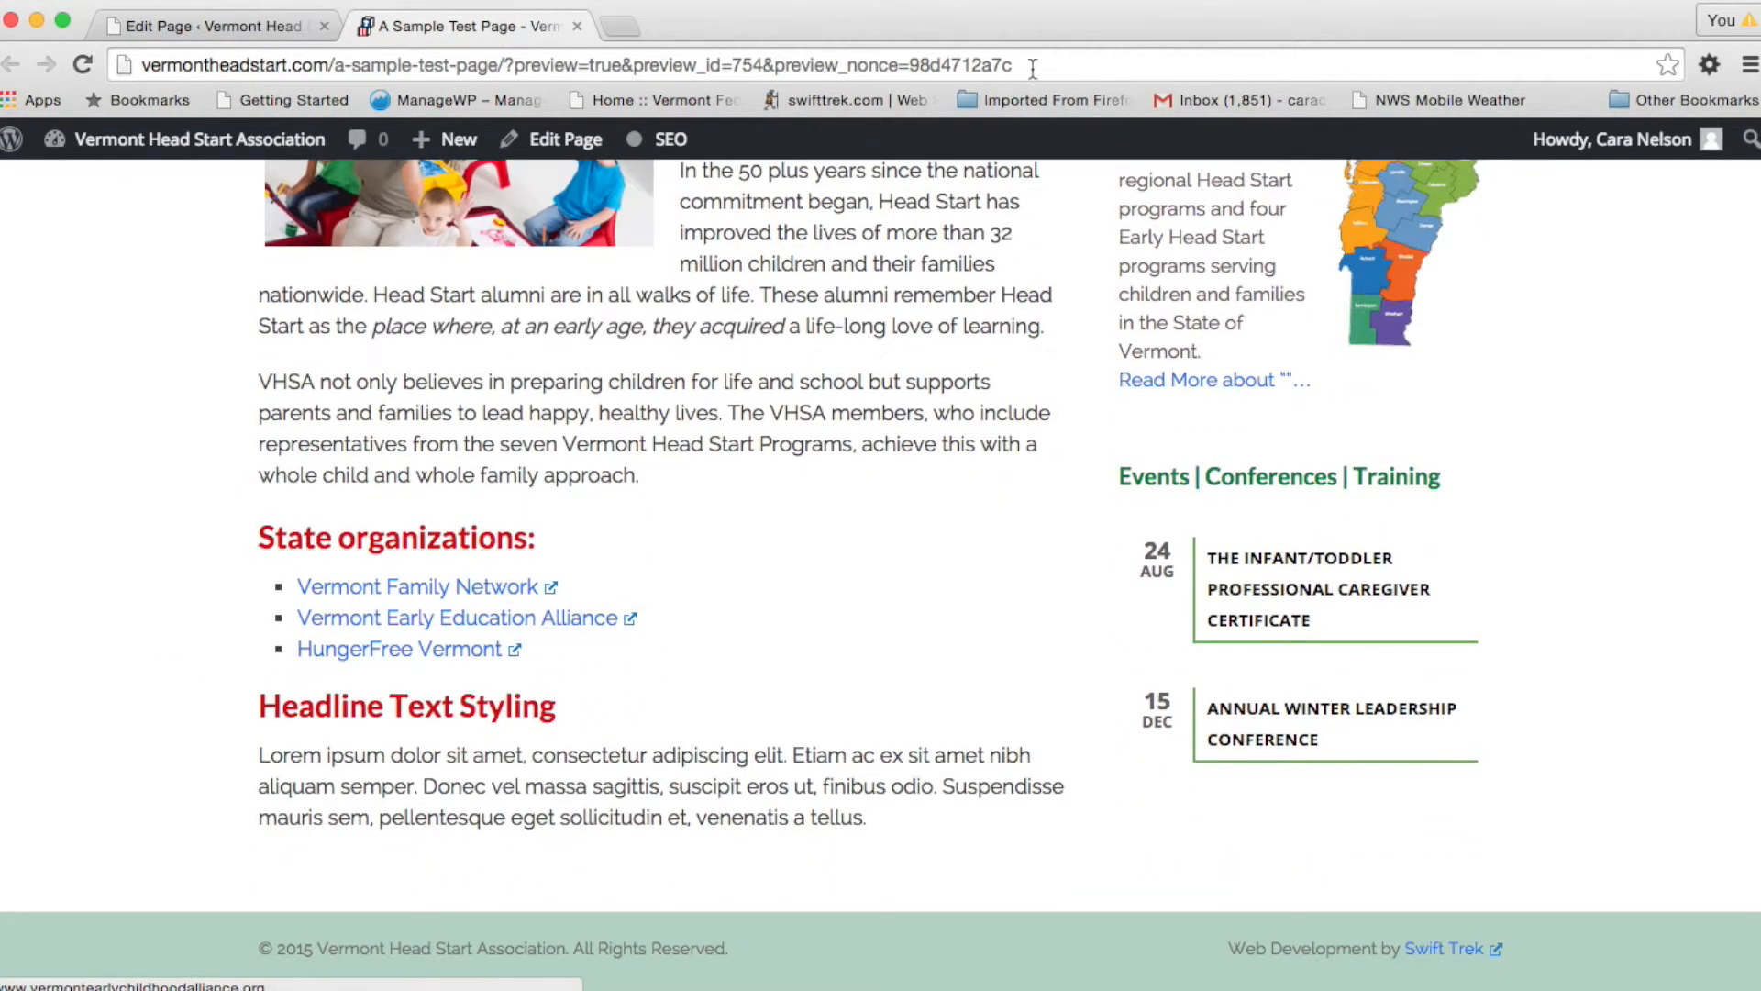
Change the State organizations list in the page editor back to a bulleted list
click(261, 28)
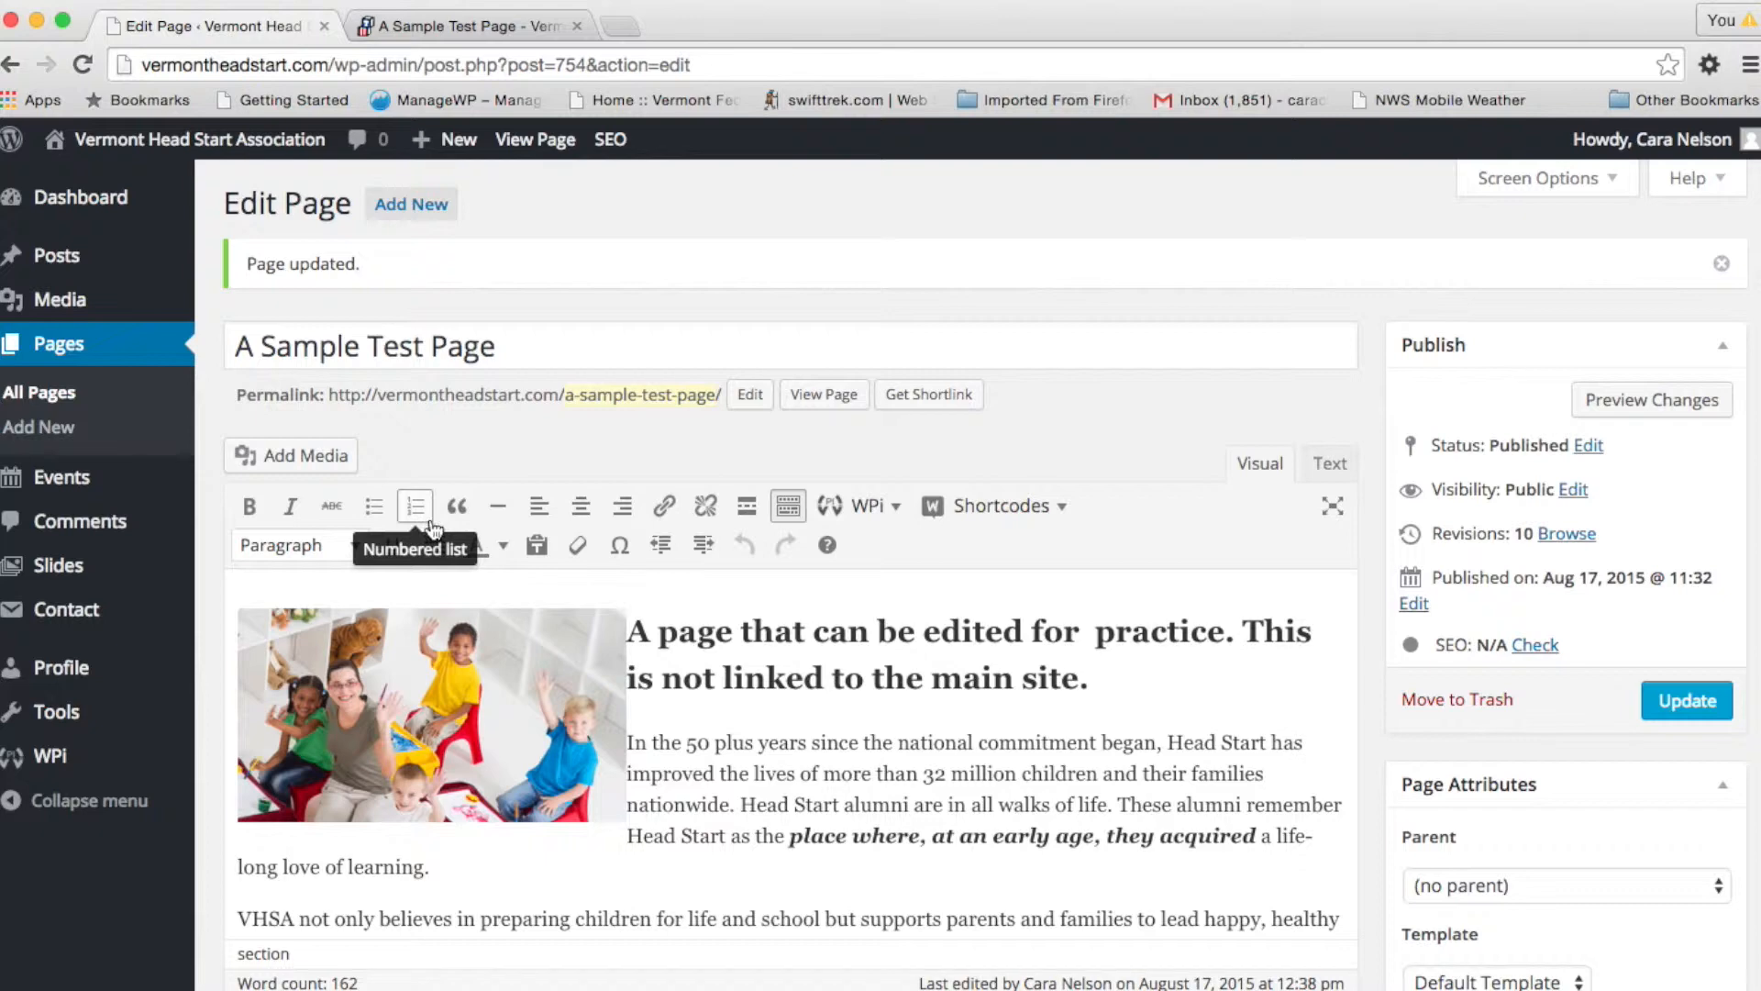
scroll(408, 617, down, 8)
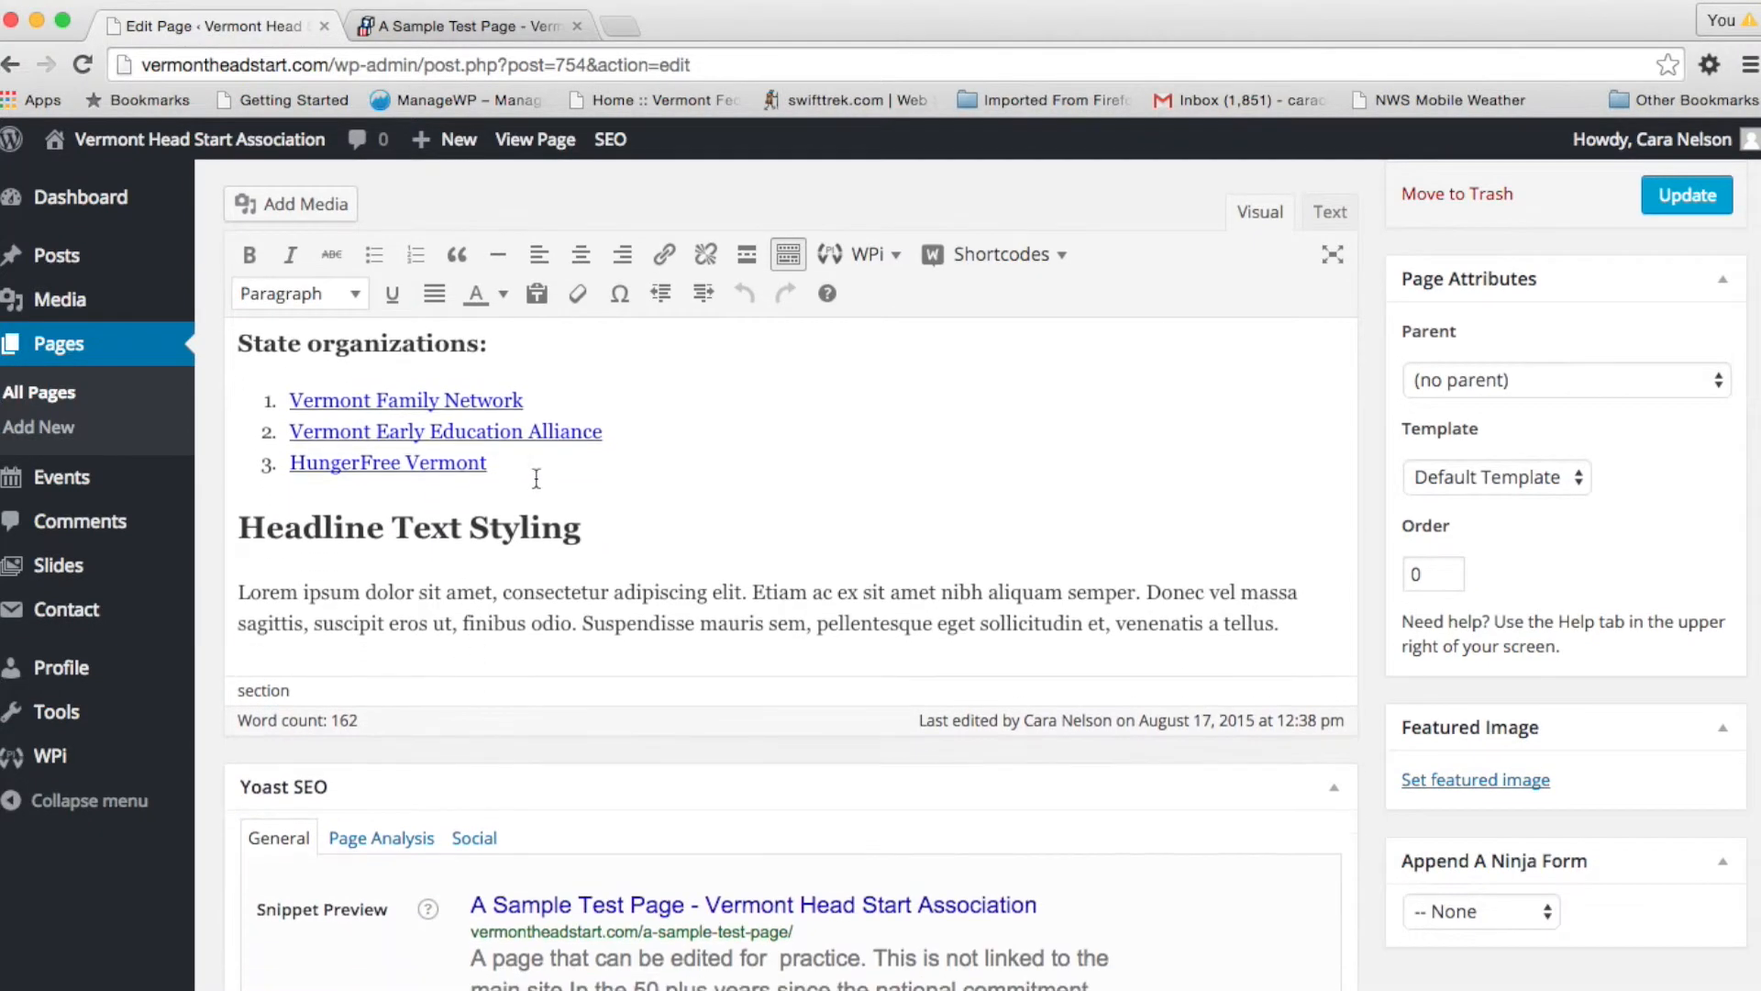
drag(535, 476, 112, 372)
scroll(111, 372, up, 5)
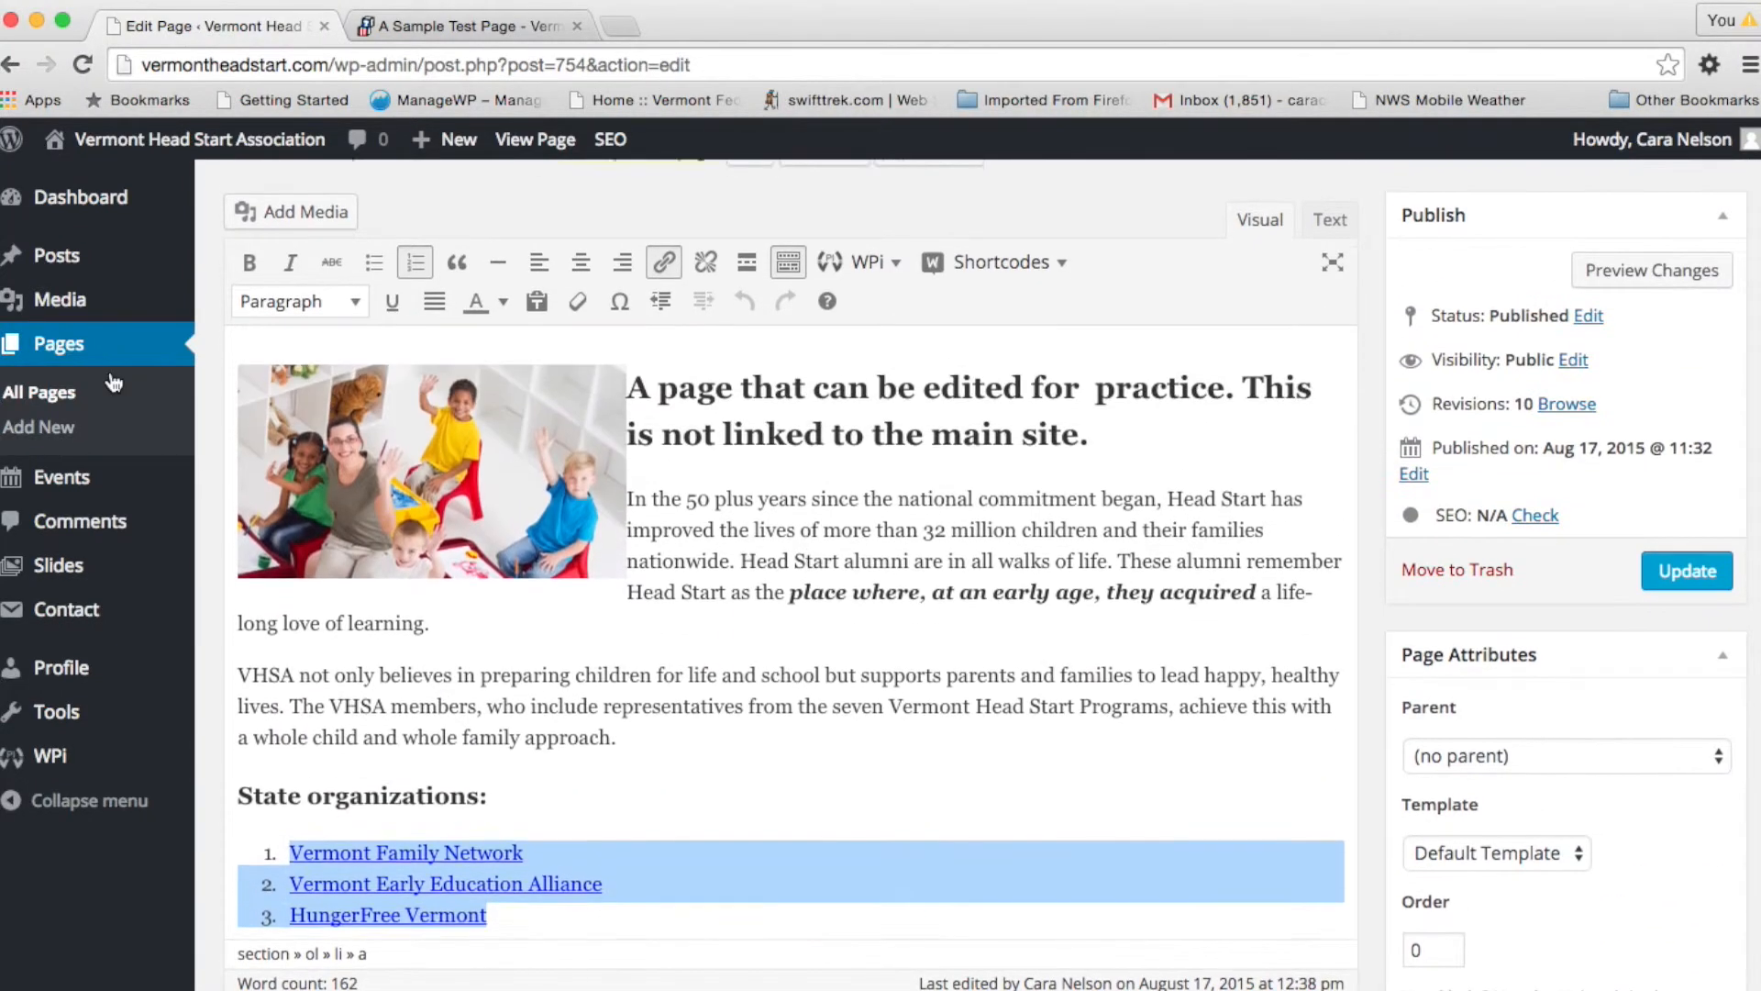
click(376, 291)
scroll(670, 659, down, 4)
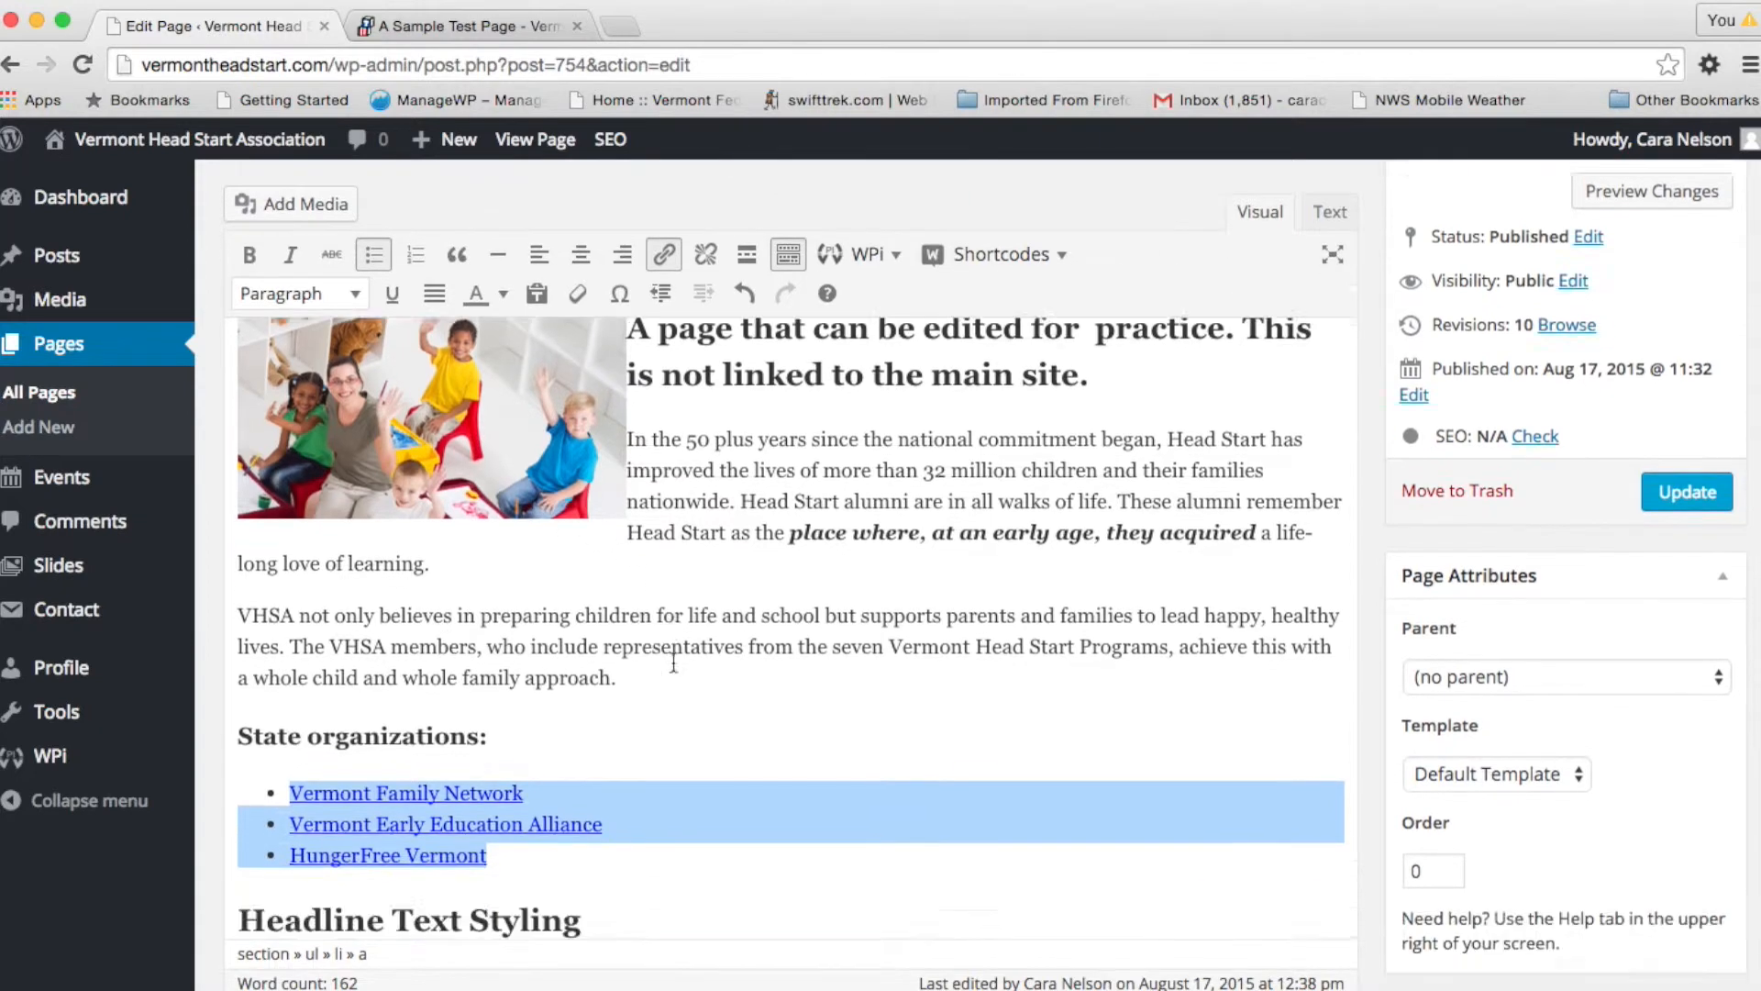
Review the page content in the editor and update the page to save the bulleted list
scroll(673, 661, up, 8)
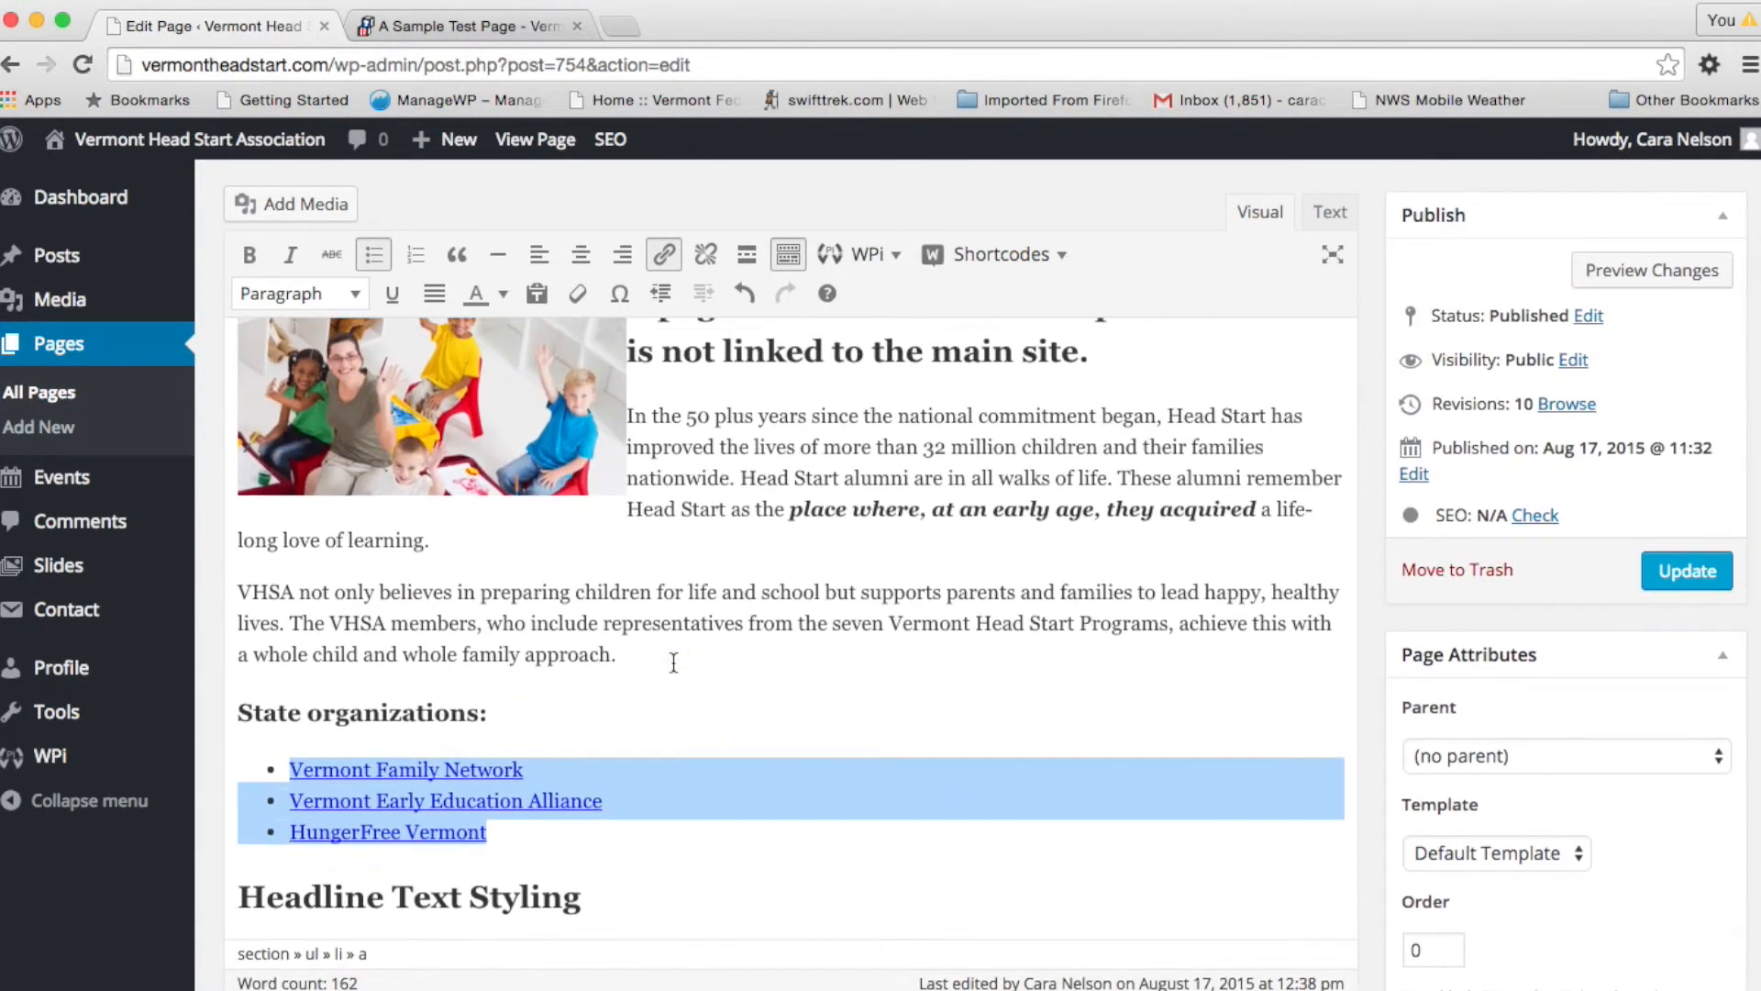
scroll(673, 662, down, 3)
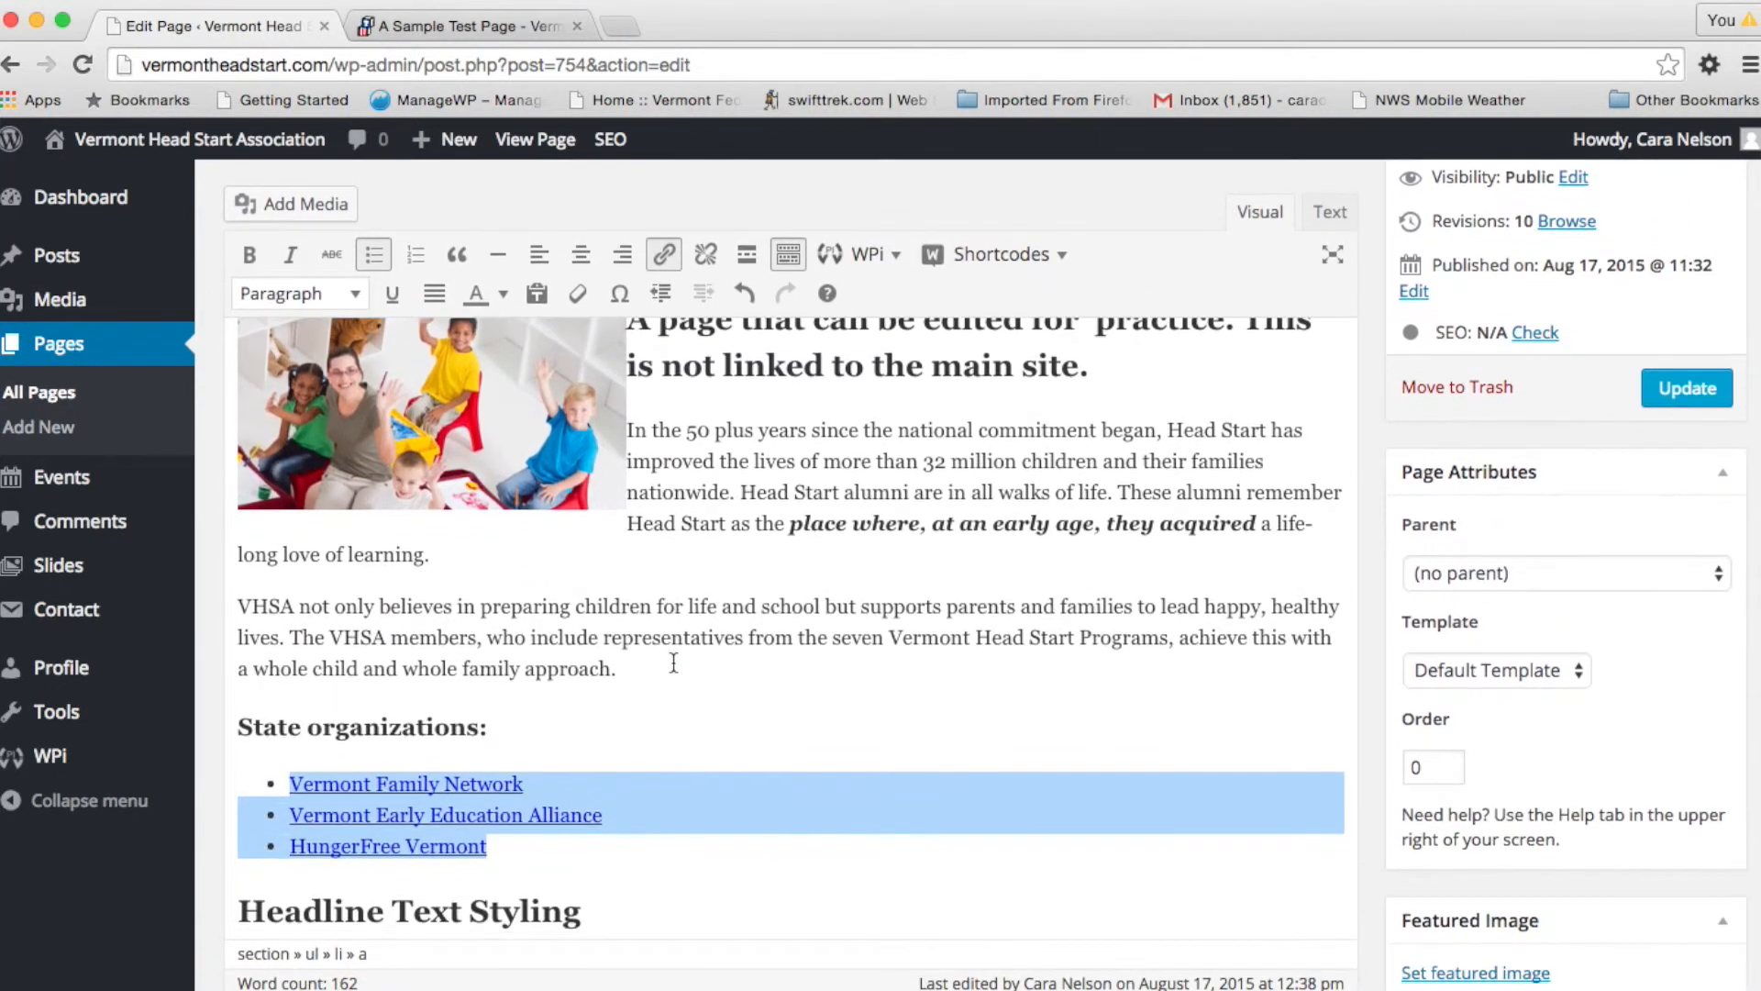
scroll(1026, 660, up, 3)
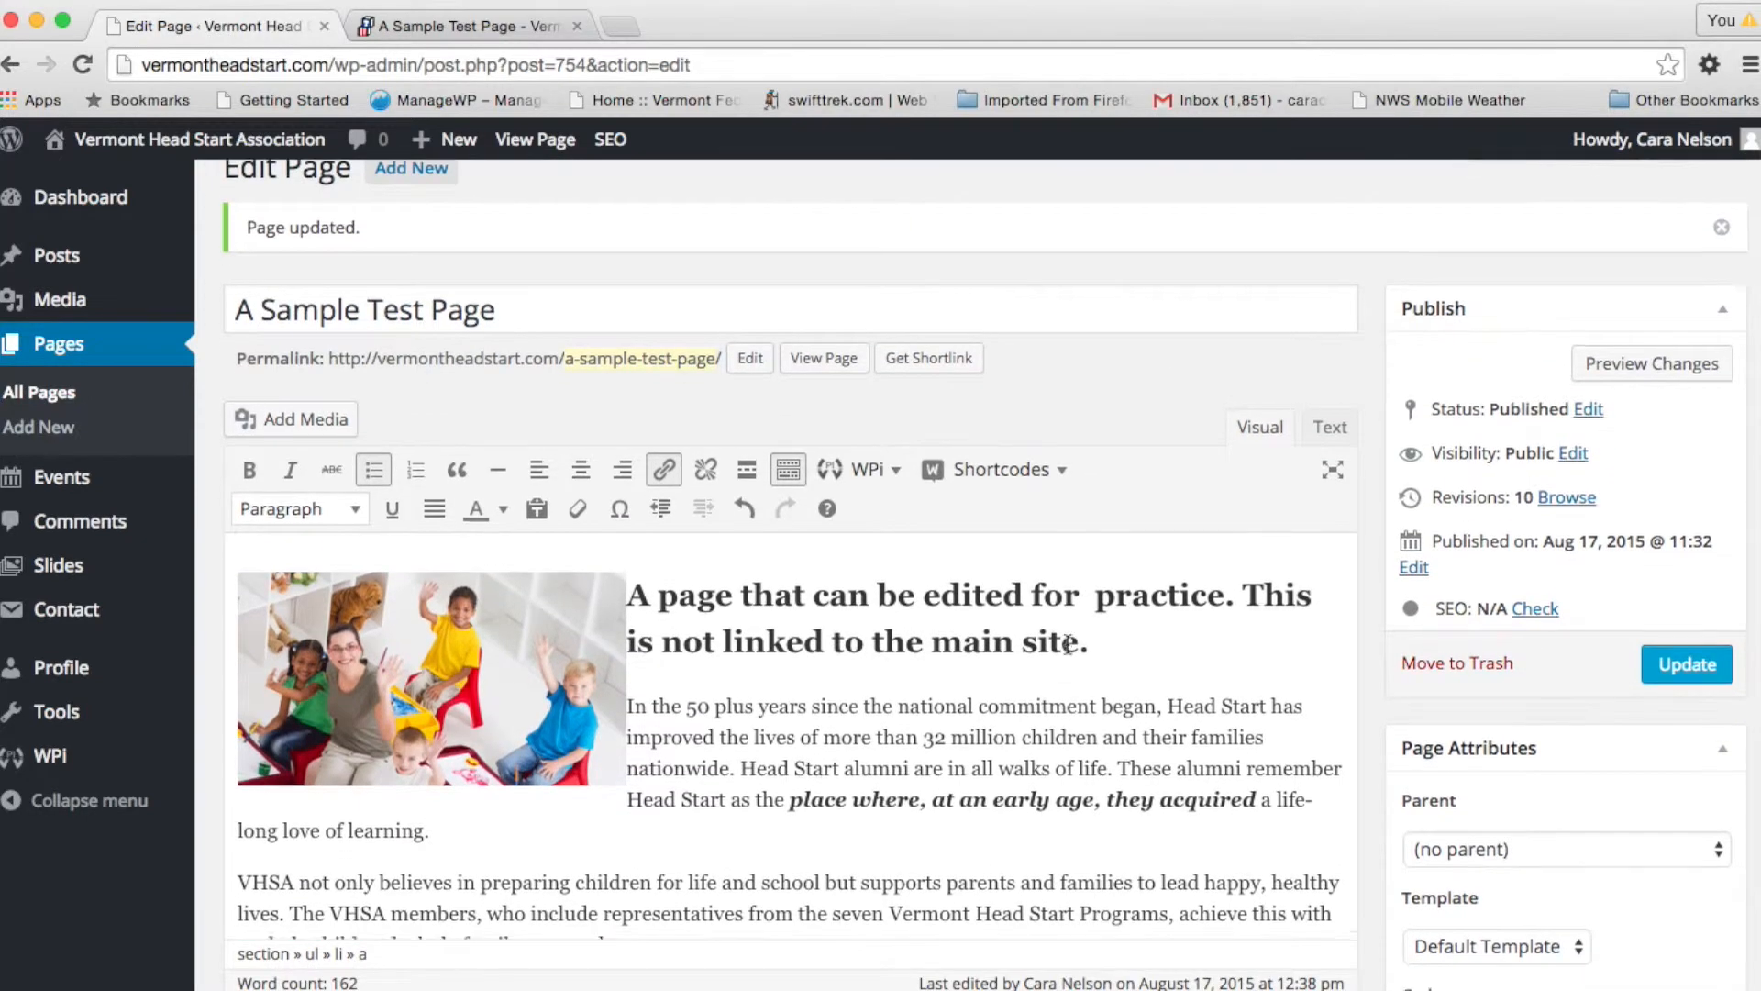
scroll(1067, 645, down, 2)
click(1670, 467)
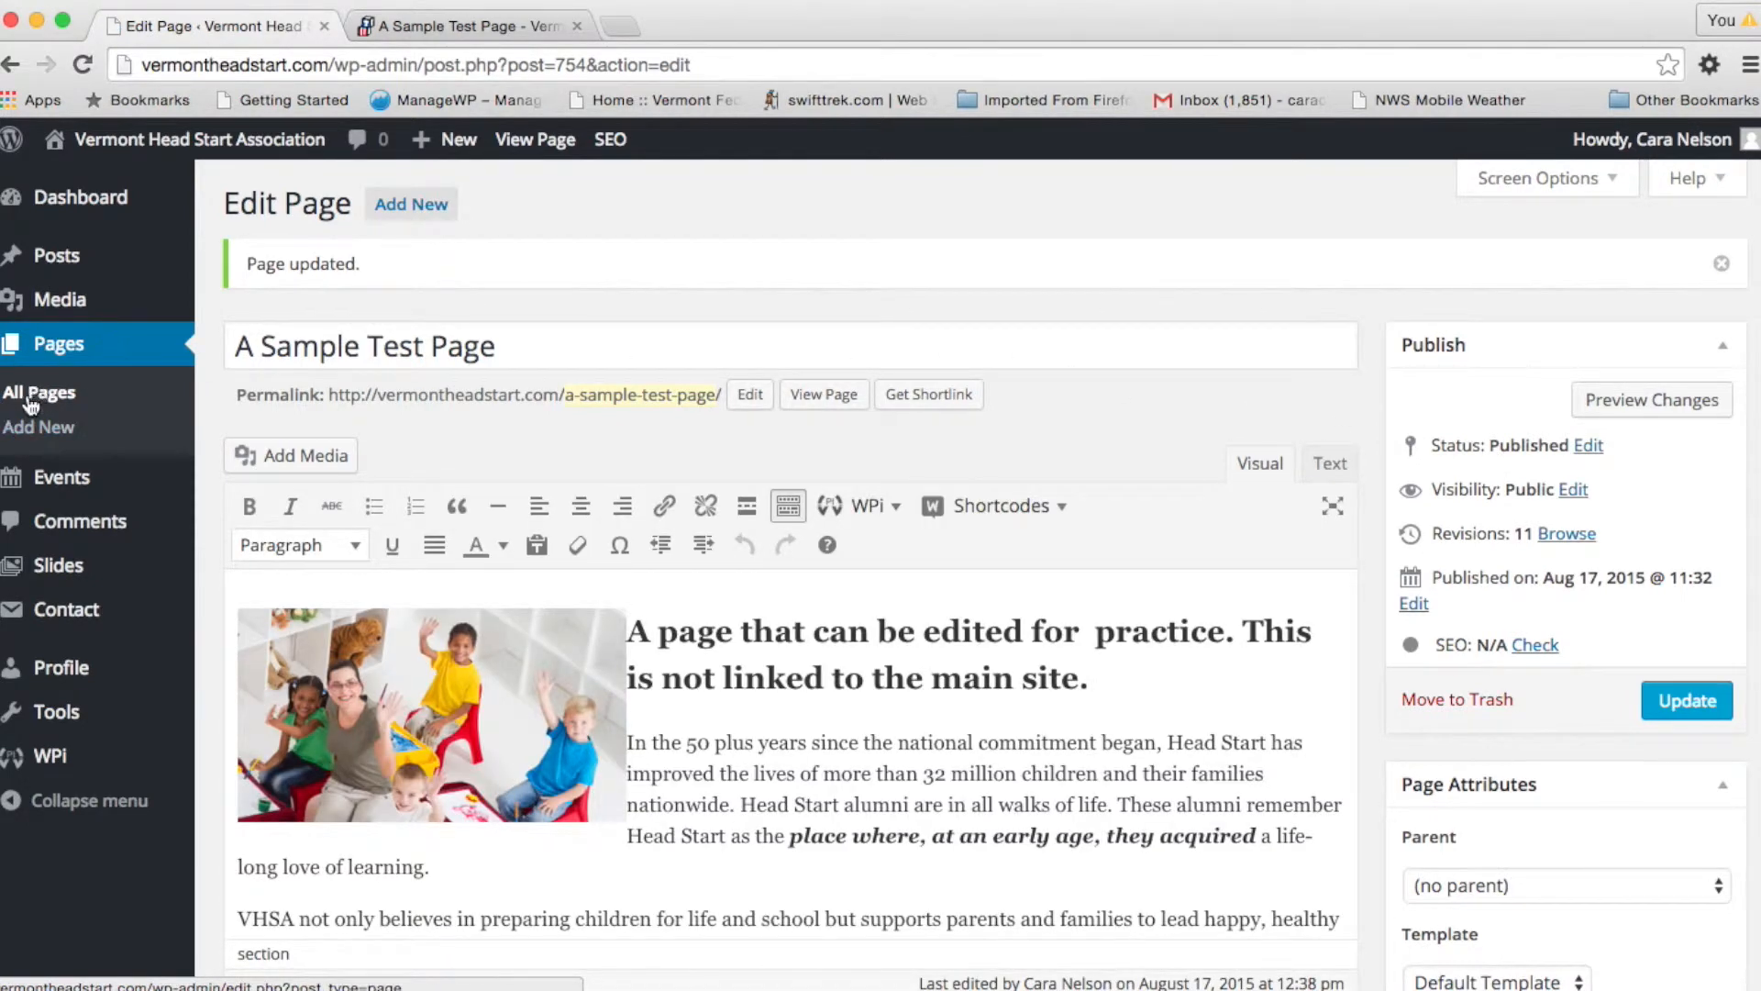
Open the Advocacy & News page for editing from the list of all pages and review its text, links and organization lists
click(33, 393)
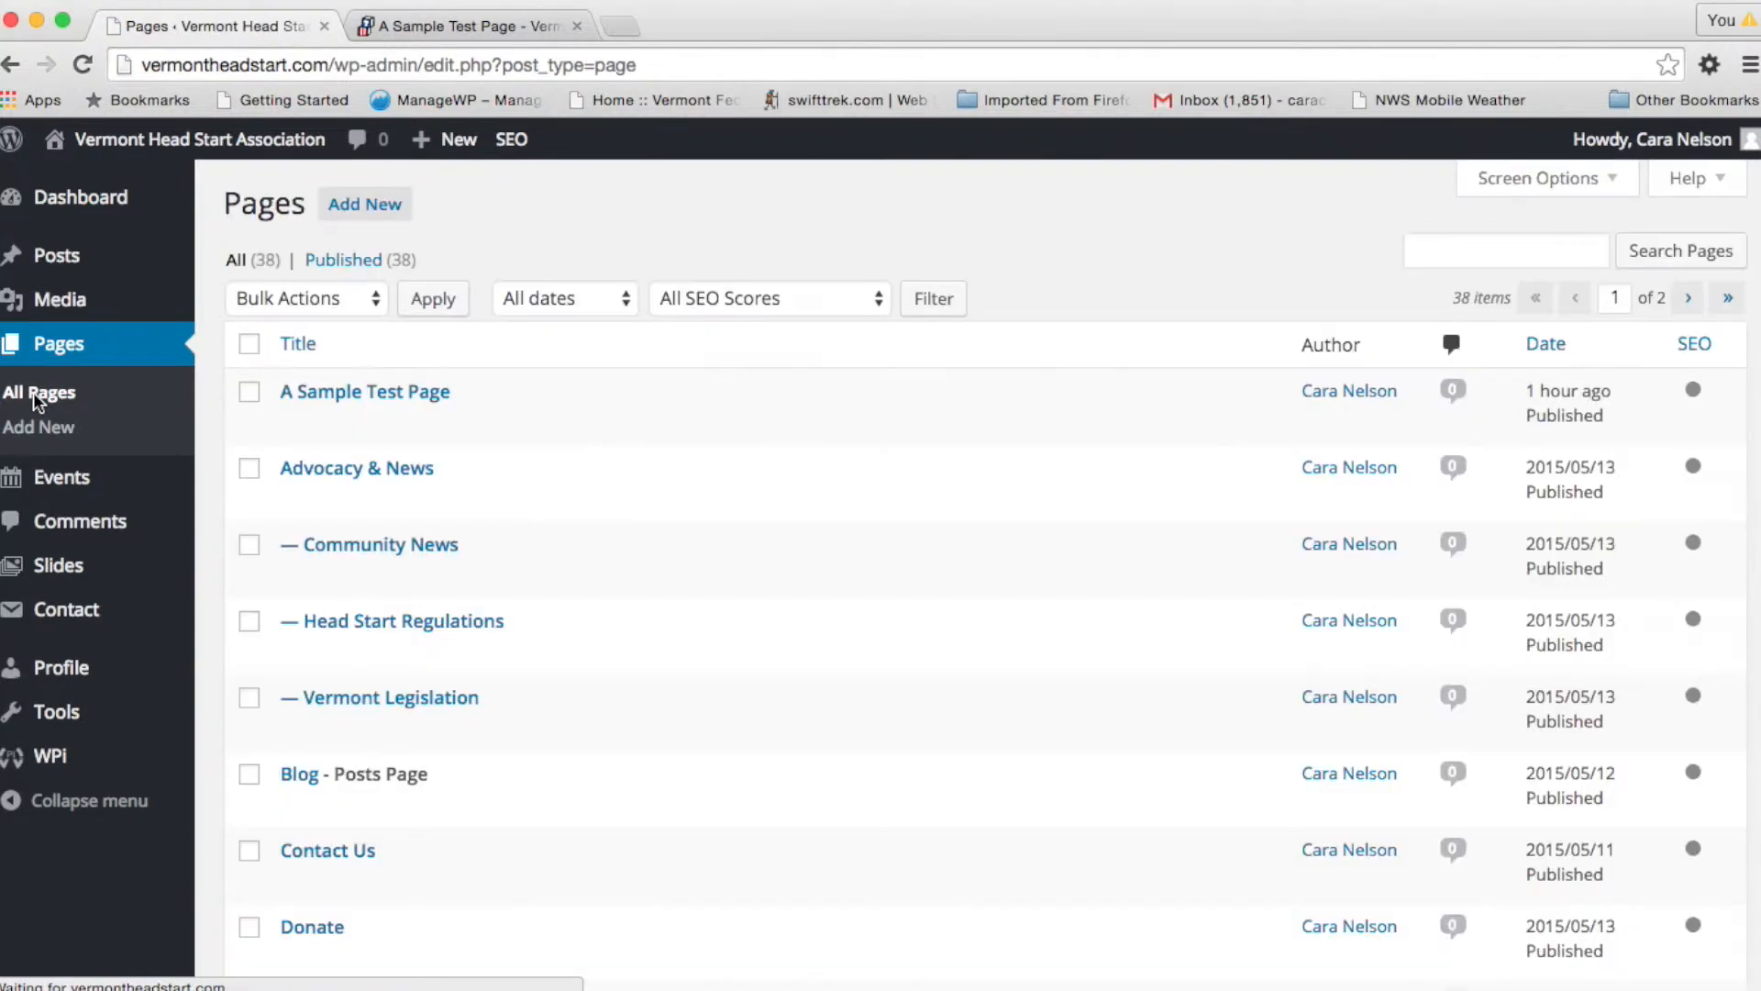
click(342, 468)
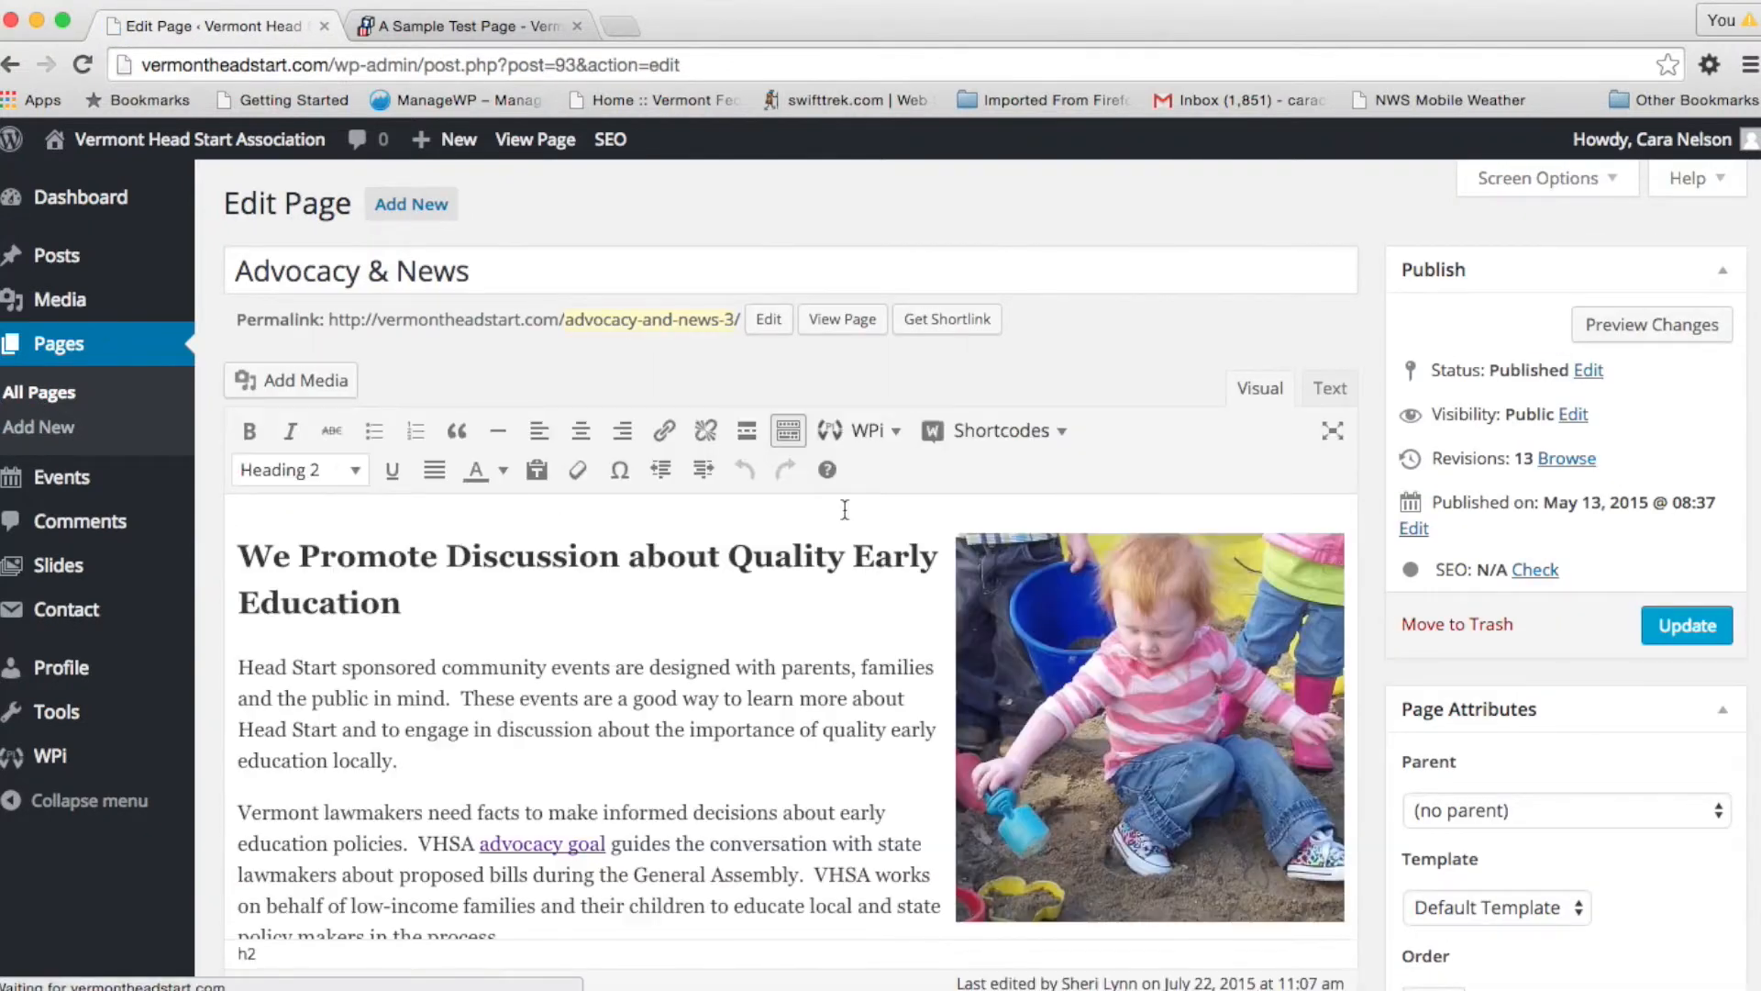
scroll(795, 599, down, 5)
scroll(795, 599, down, 4)
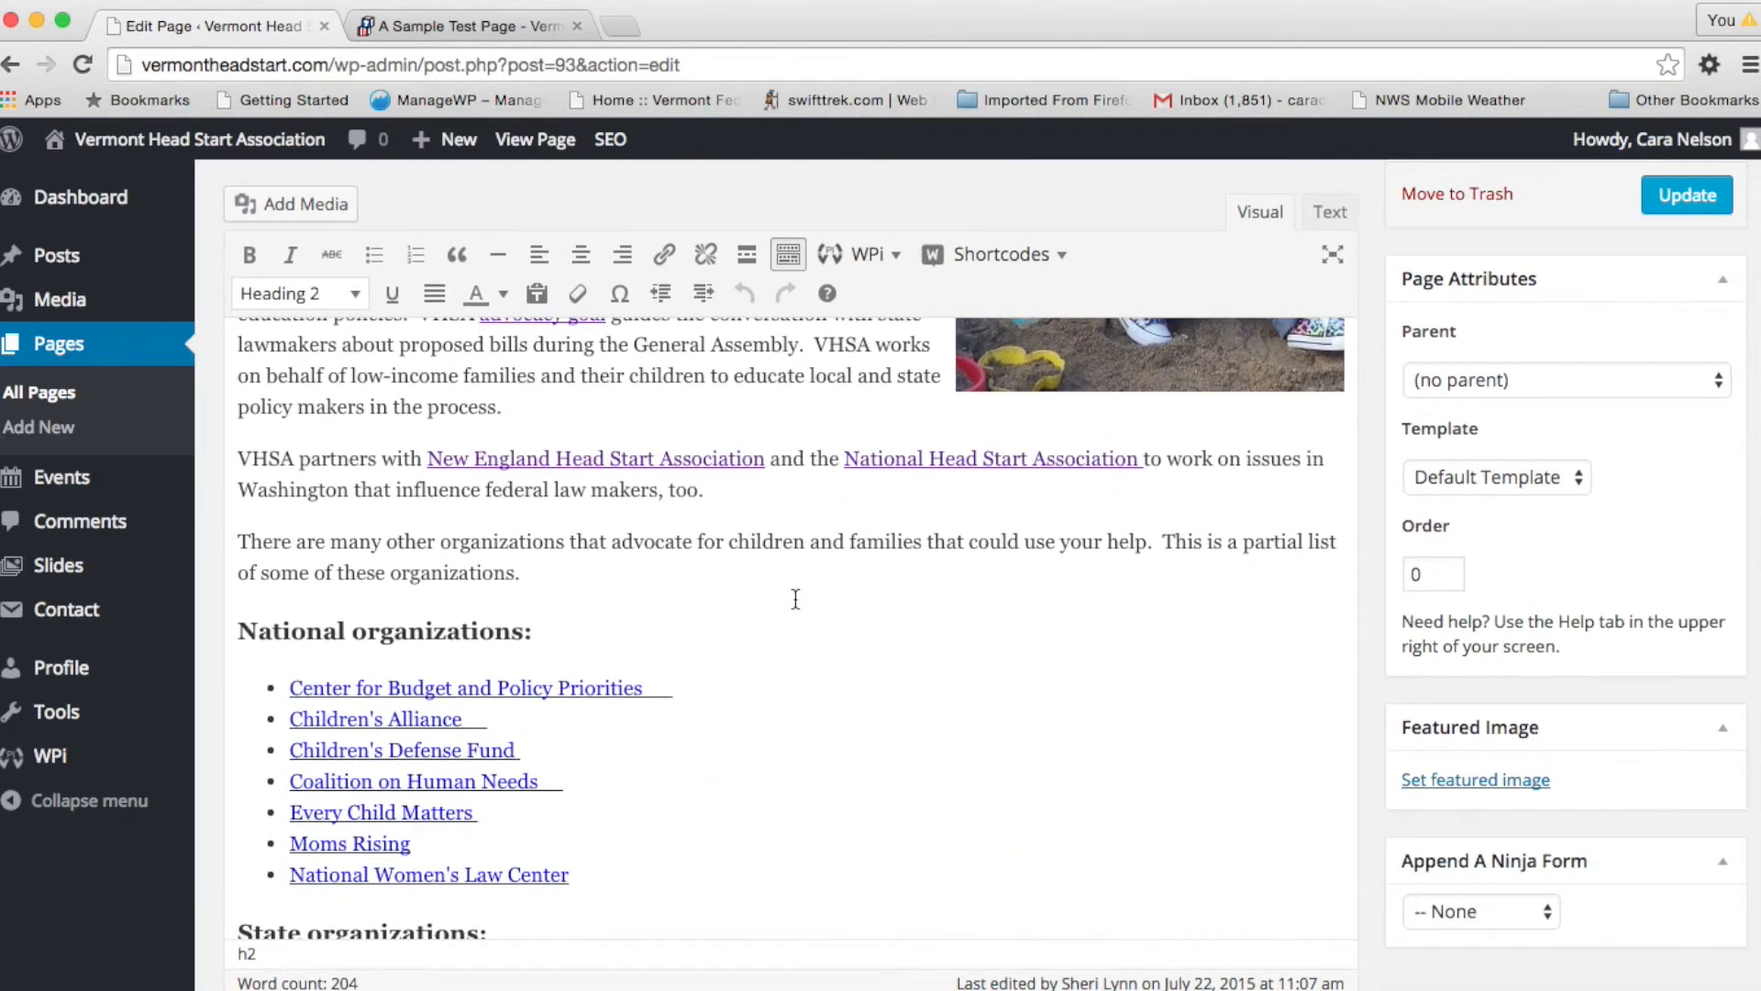
scroll(795, 599, up, 10)
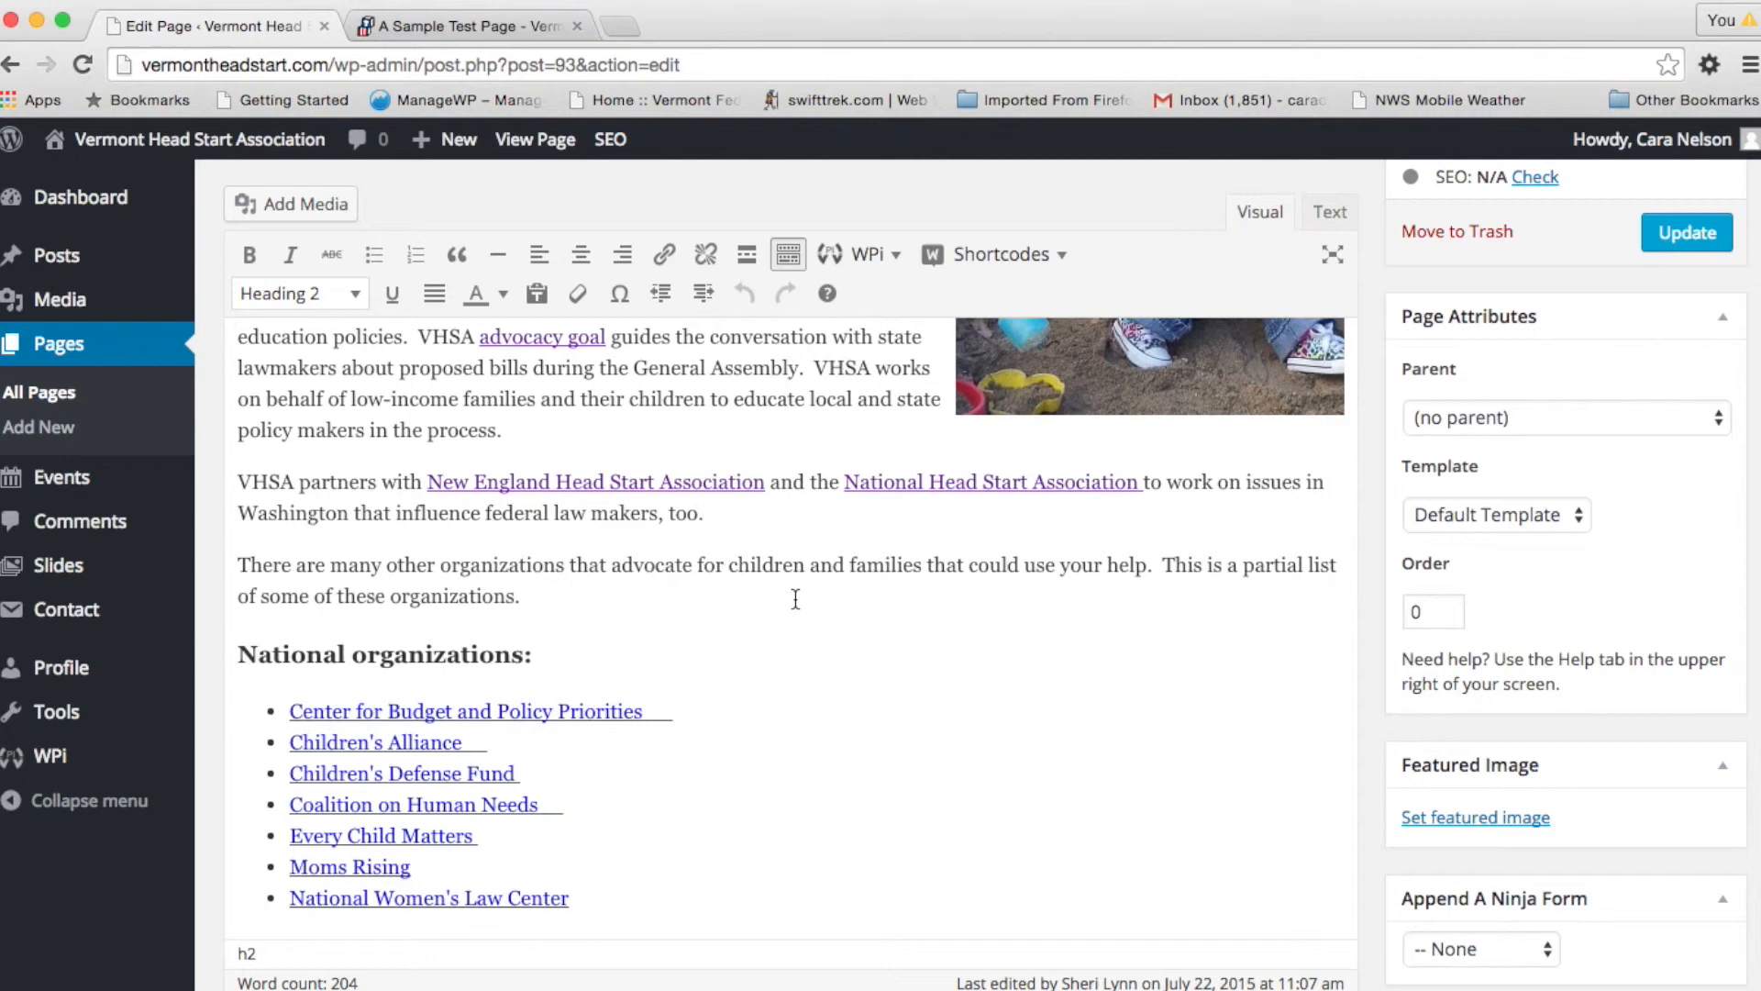
Return to the list of all pages and log out of the site's admin account
click(48, 393)
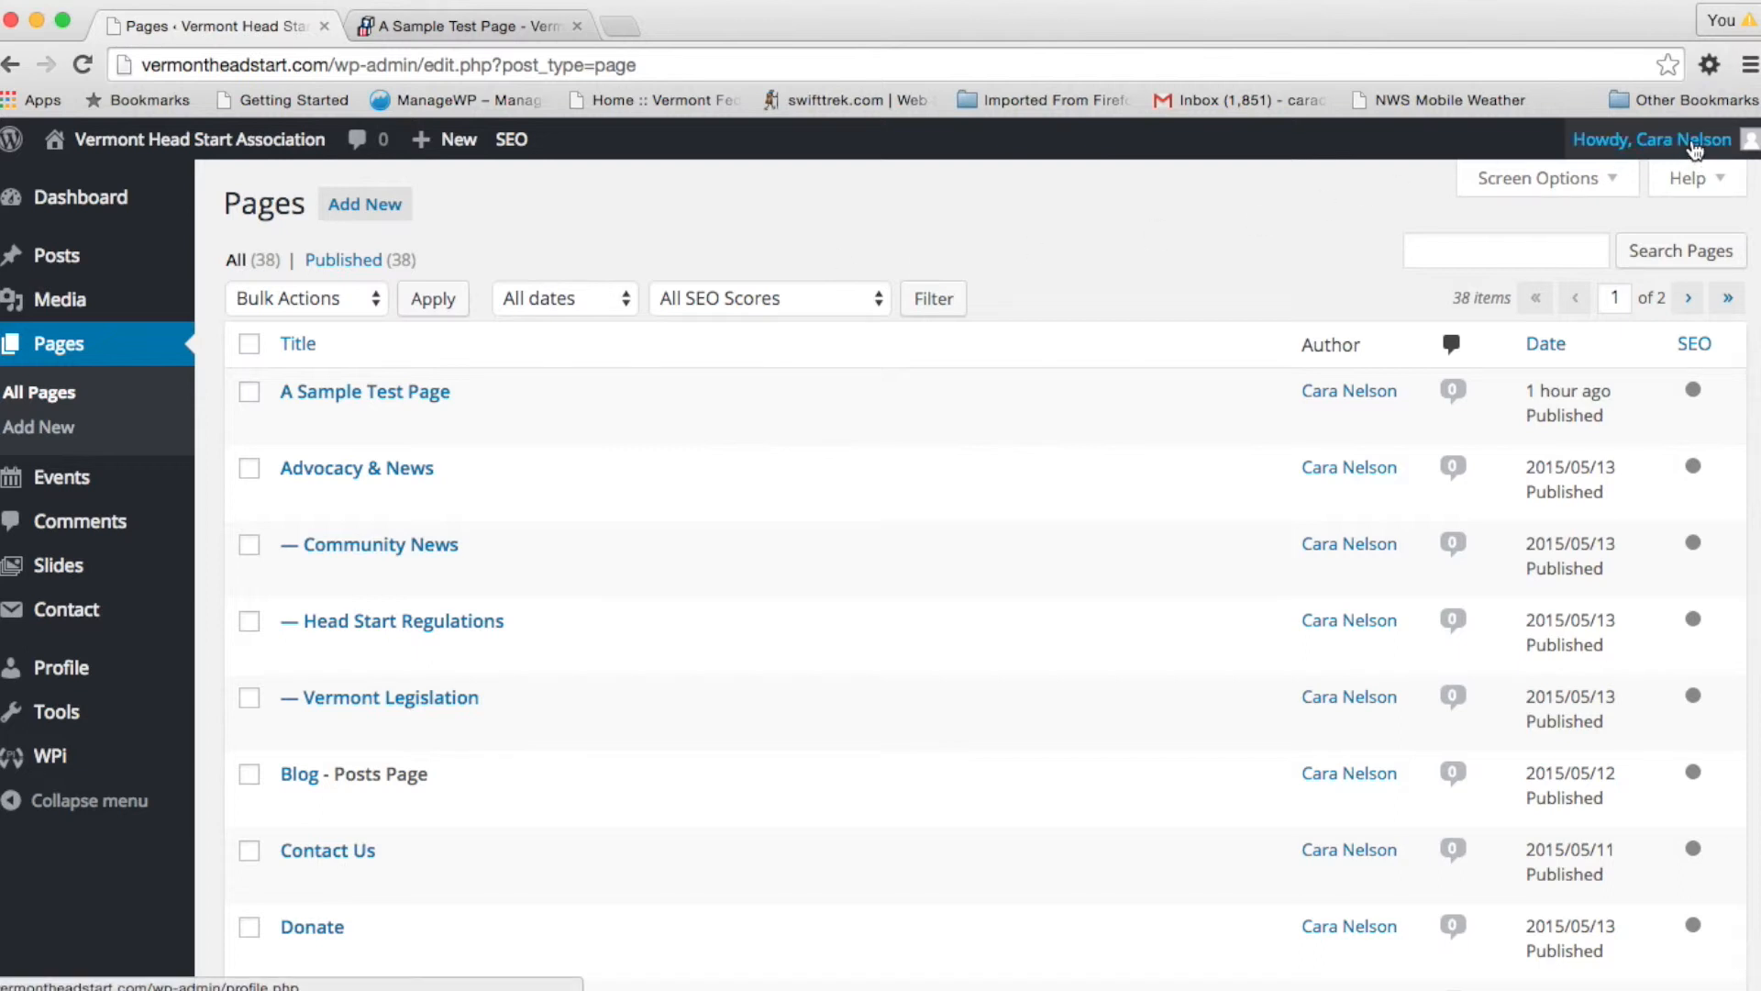
mouse_move(1693, 147)
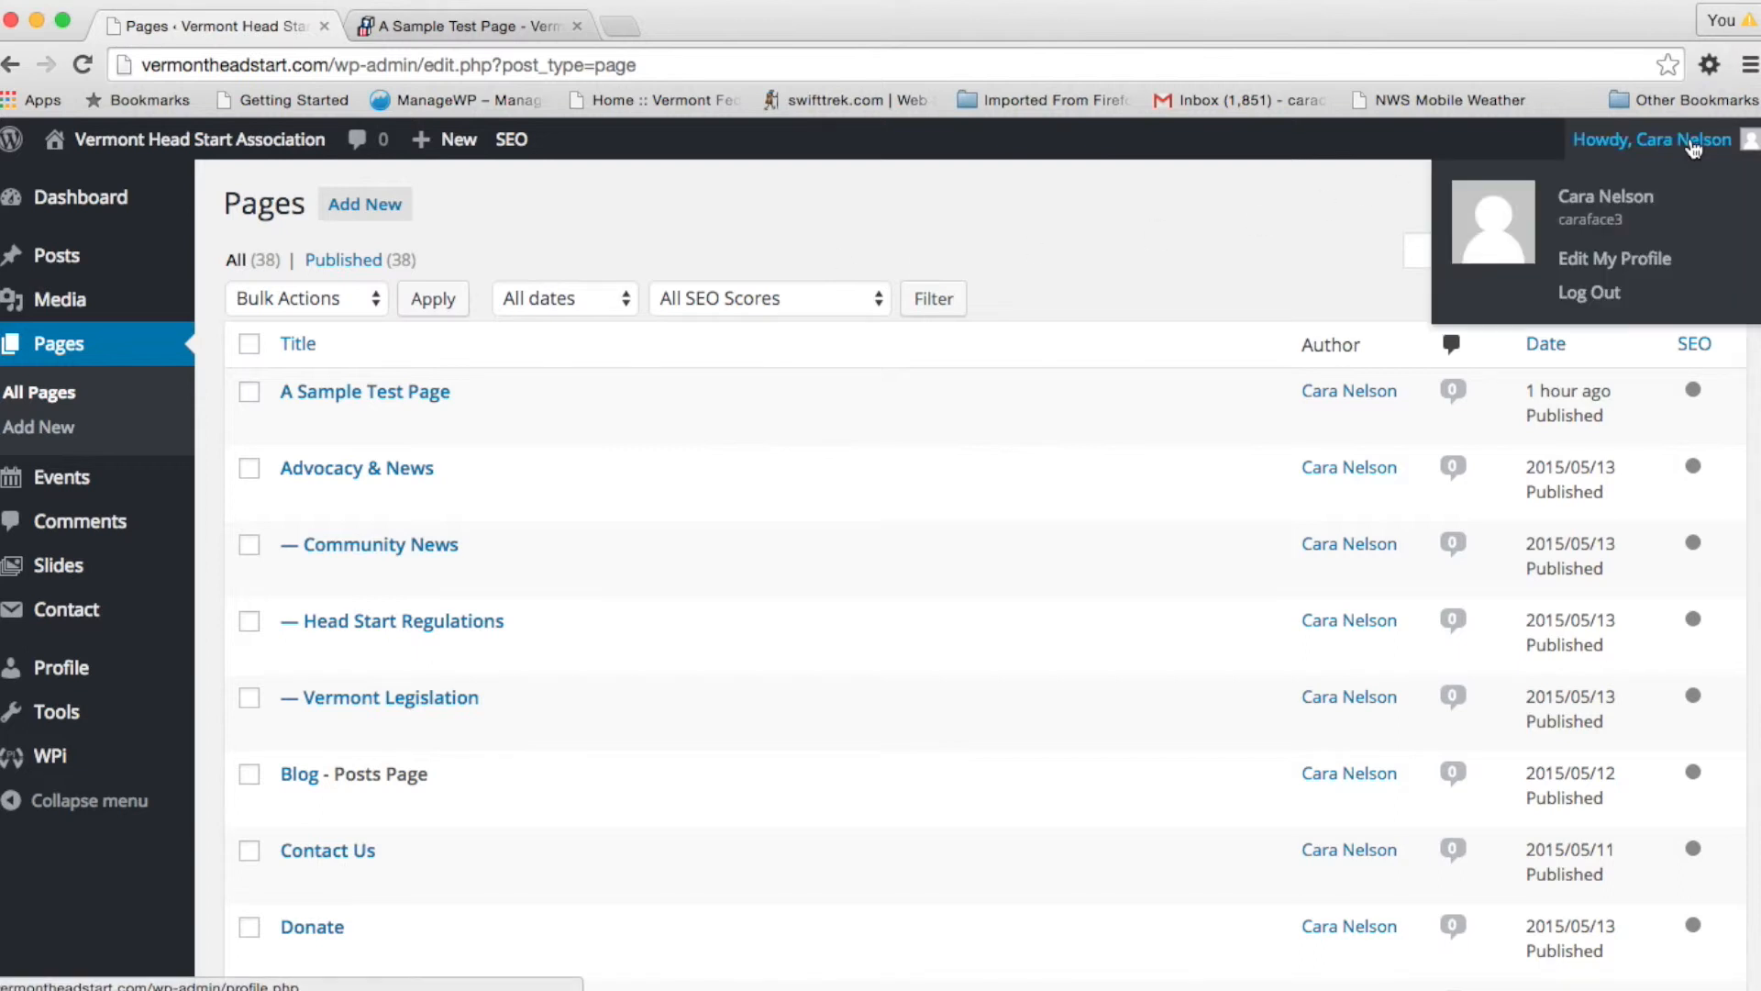
click(1588, 297)
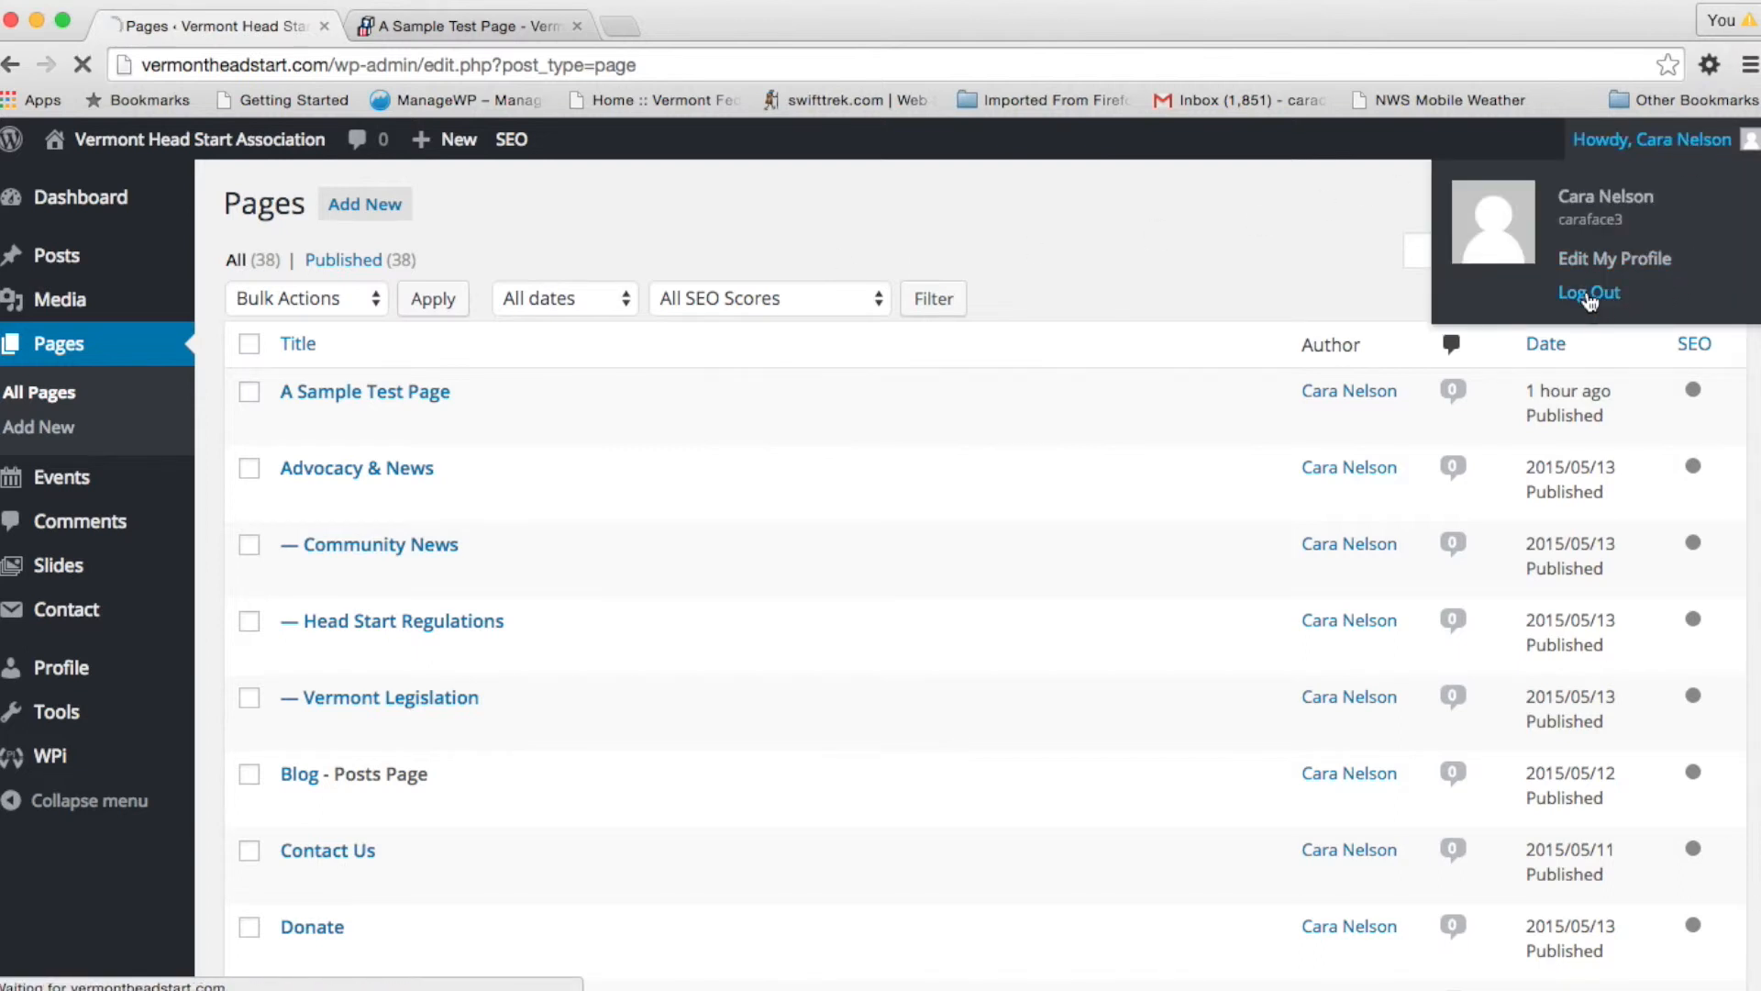